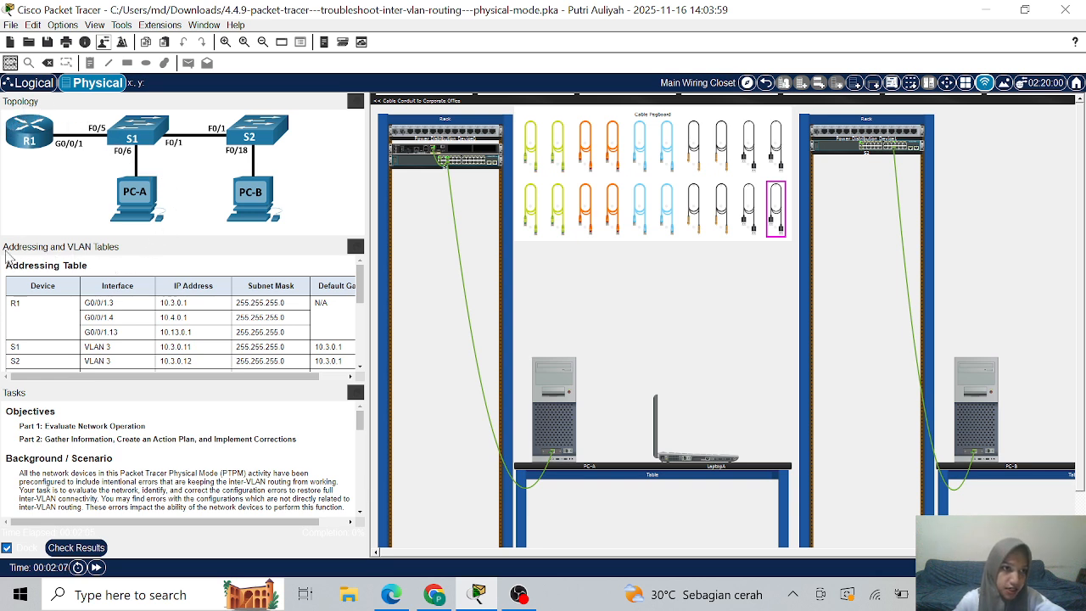
- Scroll the lab instructions down to the VLAN Table listing VLANs 3, 4, 7, 8 and 13
{"action": "scroll", "coordinate": [212, 288], "scroll_direction": "down", "scroll_amount": 2}
{"action": "scroll", "coordinate": [170, 292], "scroll_direction": "up", "scroll_amount": 2}
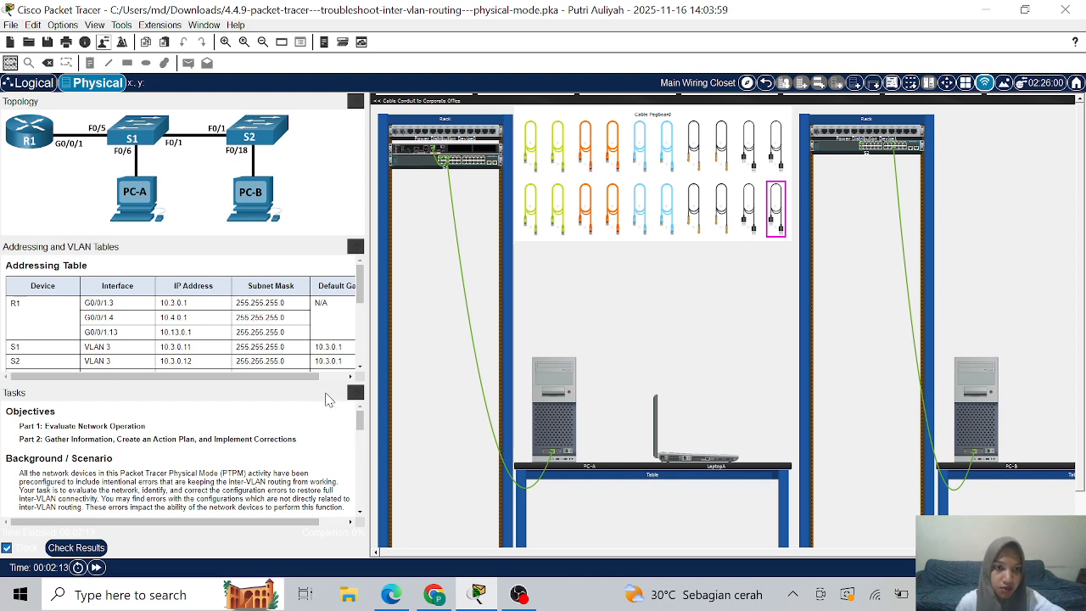
{"action": "mouse_move", "coordinate": [293, 376]}
{"action": "left_mouse_down"}
{"action": "mouse_move", "coordinate": [314, 386]}
{"action": "mouse_move", "coordinate": [304, 383]}
{"action": "left_mouse_up"}
{"action": "scroll", "coordinate": [193, 297], "scroll_direction": "down", "scroll_amount": 2}
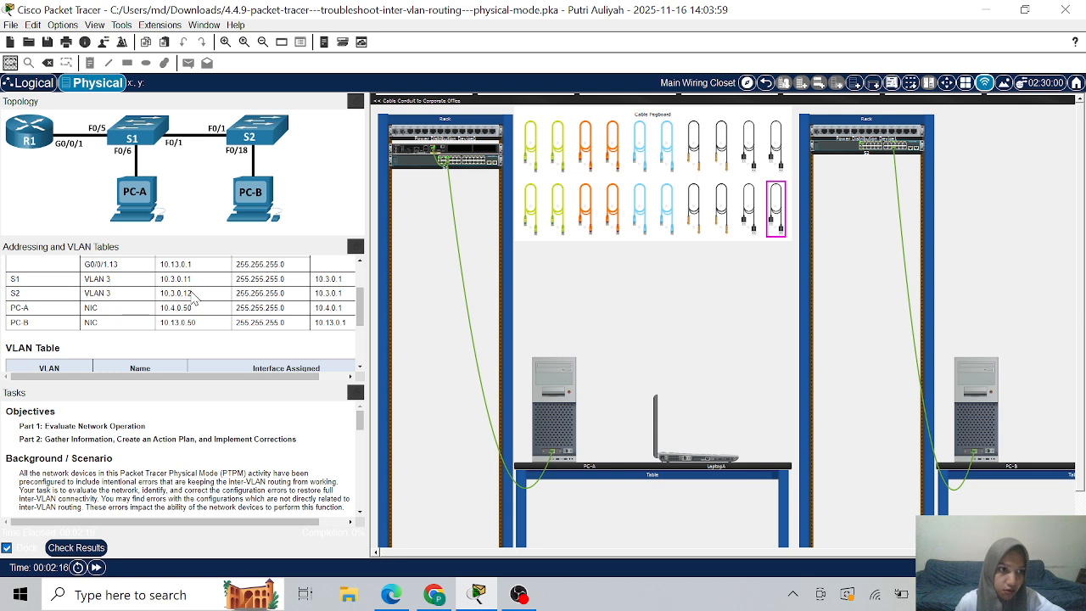
{"action": "scroll", "coordinate": [193, 297], "scroll_direction": "down", "scroll_amount": 3}
{"action": "scroll", "coordinate": [193, 297], "scroll_direction": "up", "scroll_amount": 1}
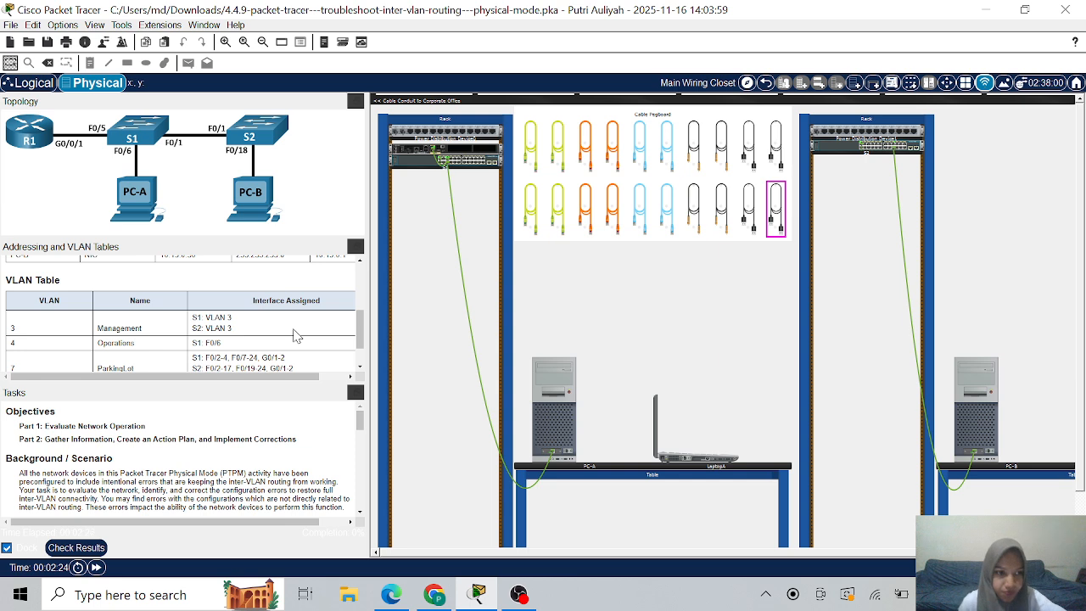
{"action": "scroll", "coordinate": [318, 285], "scroll_direction": "down", "scroll_amount": 2}
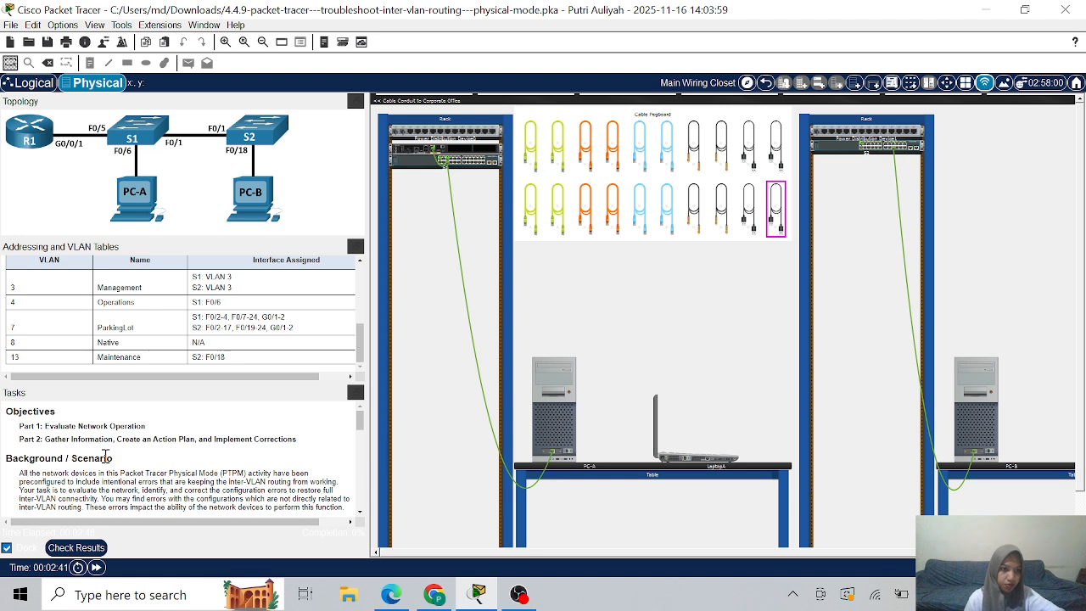
{"action": "scroll", "coordinate": [106, 457], "scroll_direction": "down", "scroll_amount": 1}
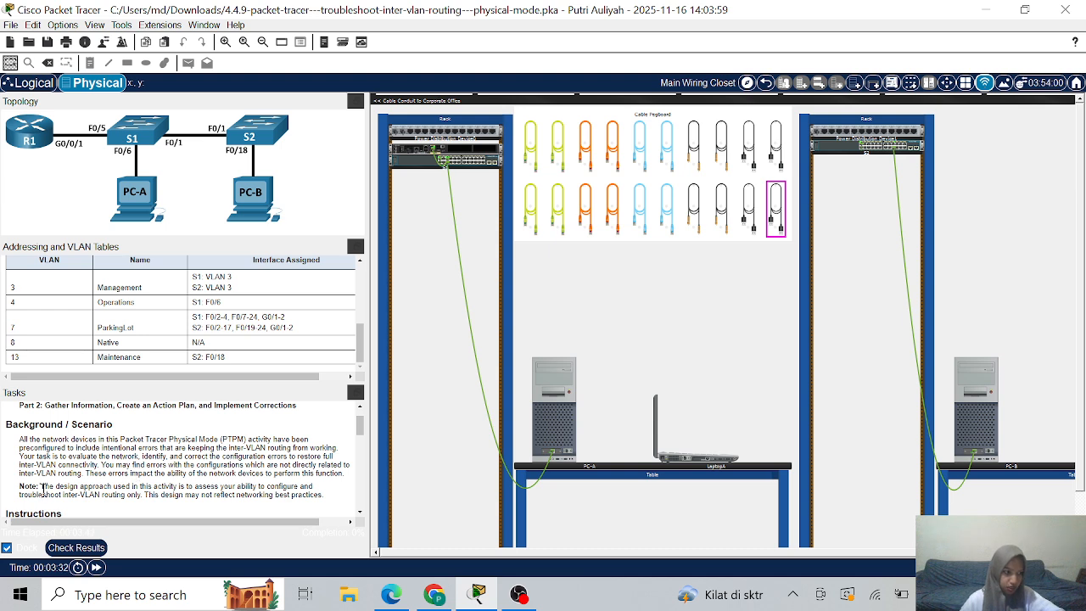
- Scroll the task list to Part 1: Evaluate Network Operation and its From/To/Ping Results table
{"action": "scroll", "coordinate": [43, 489], "scroll_direction": "down", "scroll_amount": 3}
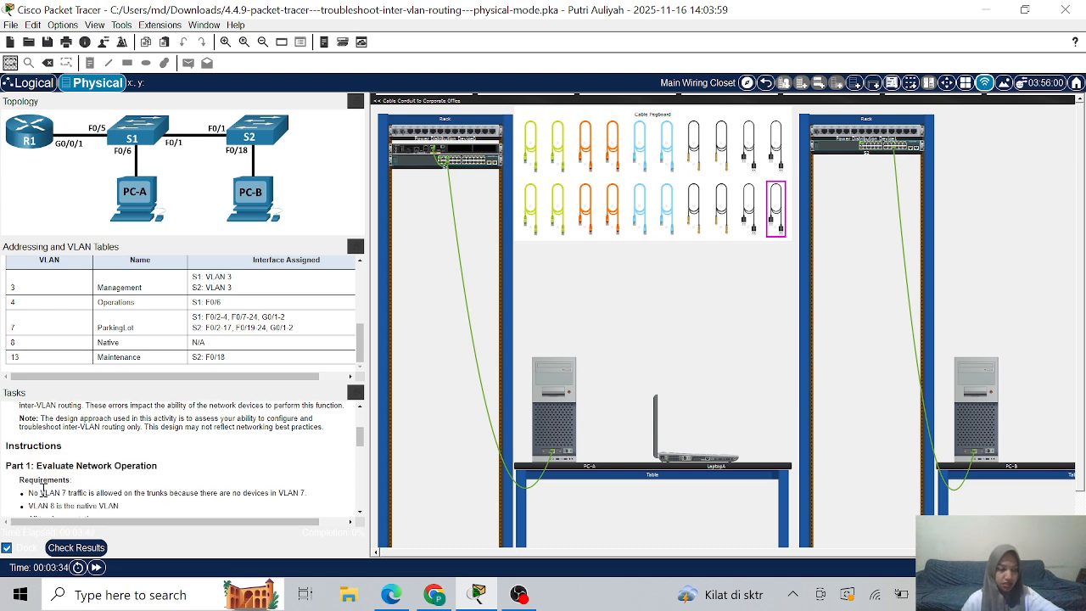
{"action": "scroll", "coordinate": [103, 462], "scroll_direction": "down", "scroll_amount": 1}
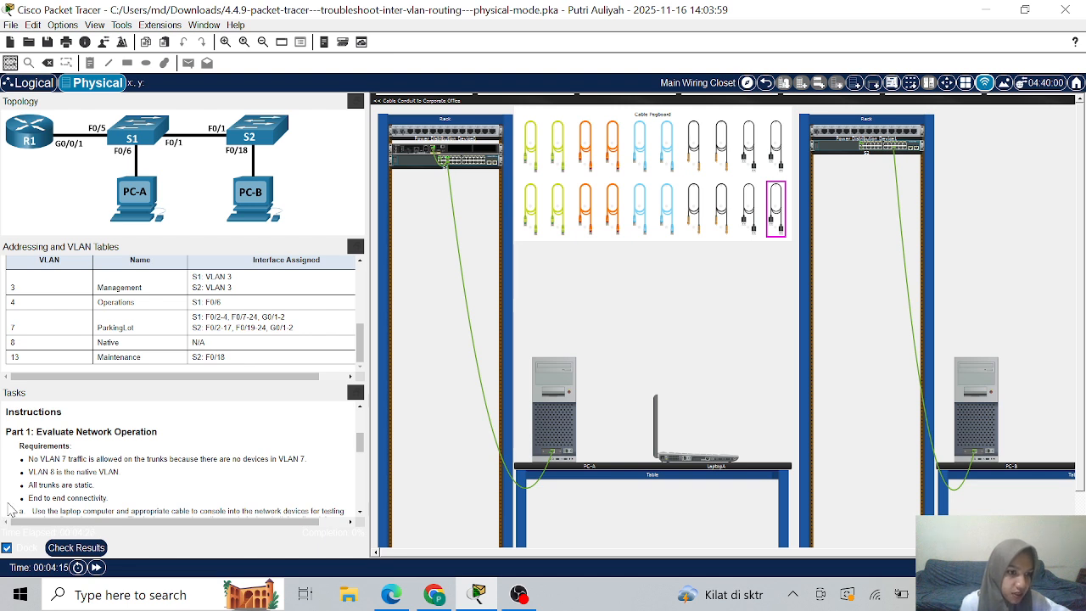
{"action": "scroll", "coordinate": [169, 485], "scroll_direction": "down", "scroll_amount": 2}
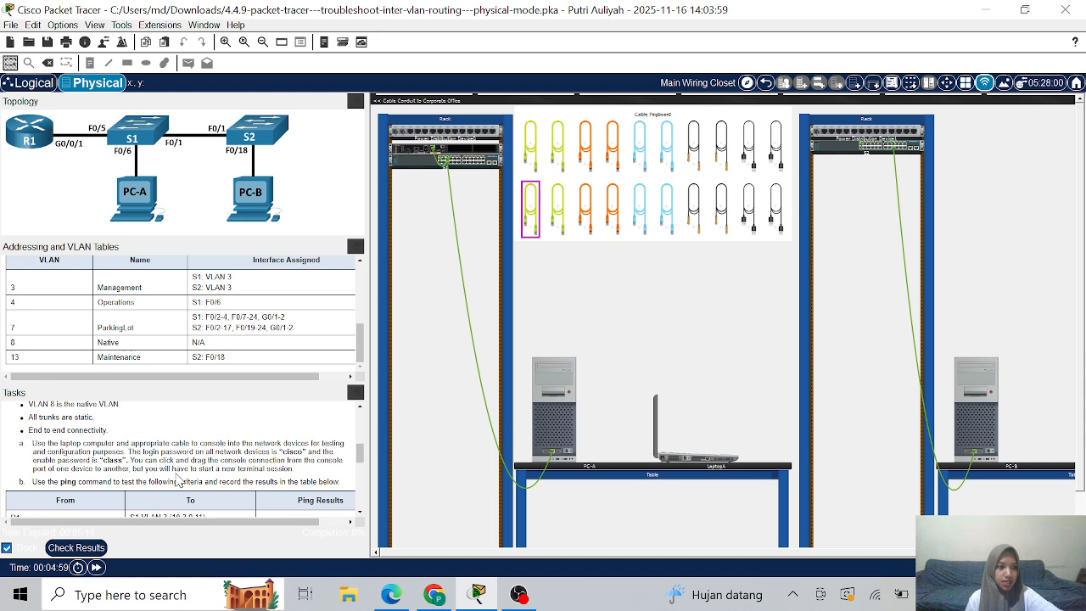
- Scroll past the ping table to Part 2's action plan and the default interface f0/10 hint
{"action": "scroll", "coordinate": [180, 482], "scroll_direction": "down", "scroll_amount": 5}
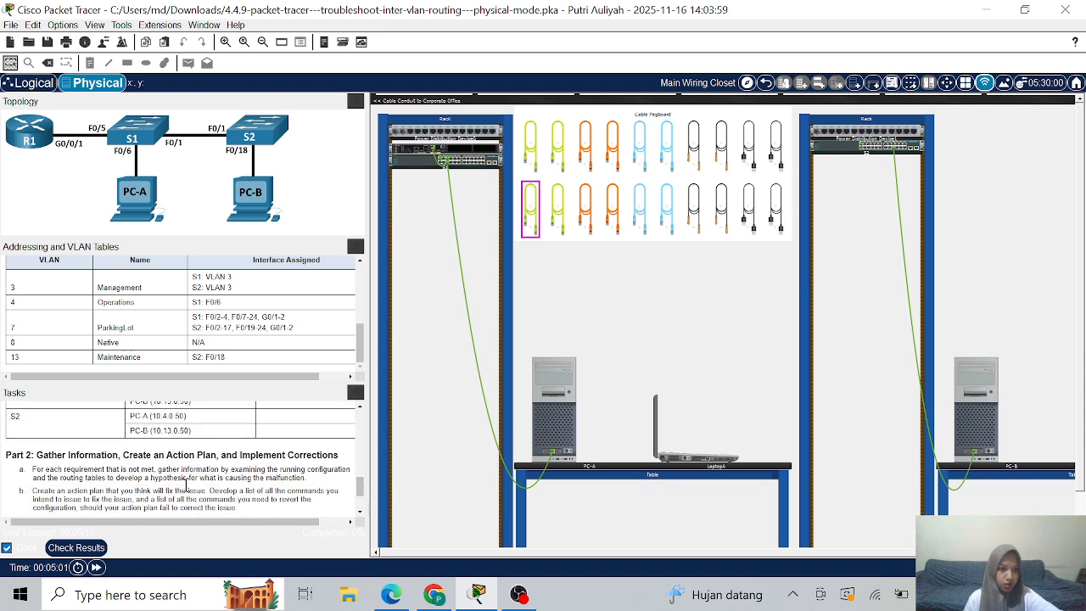
{"action": "scroll", "coordinate": [186, 484], "scroll_direction": "down", "scroll_amount": 3}
{"action": "scroll", "coordinate": [186, 485], "scroll_direction": "up", "scroll_amount": 2}
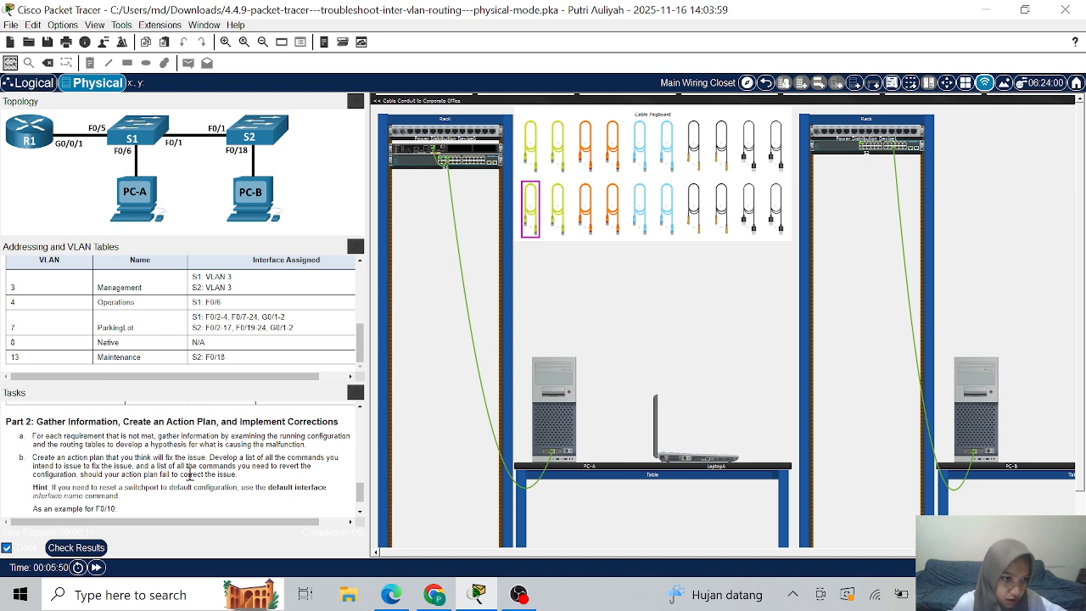
{"action": "scroll", "coordinate": [191, 509], "scroll_direction": "down", "scroll_amount": 1}
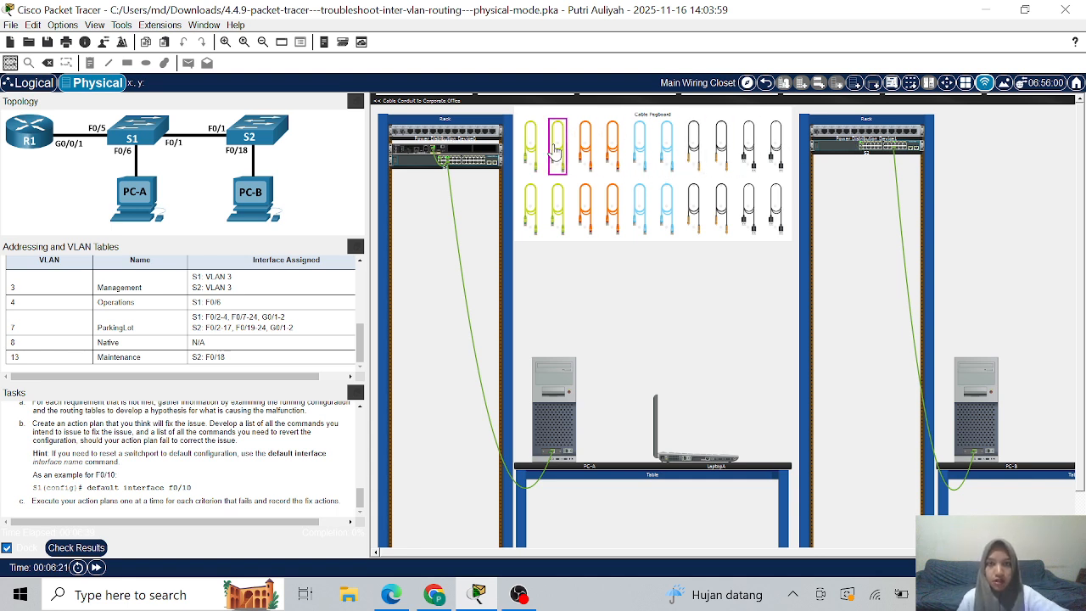
- Cable PC-A's RS 232 port to the left-rack device's rear console port
{"action": "left_click", "coordinate": [640, 161]}
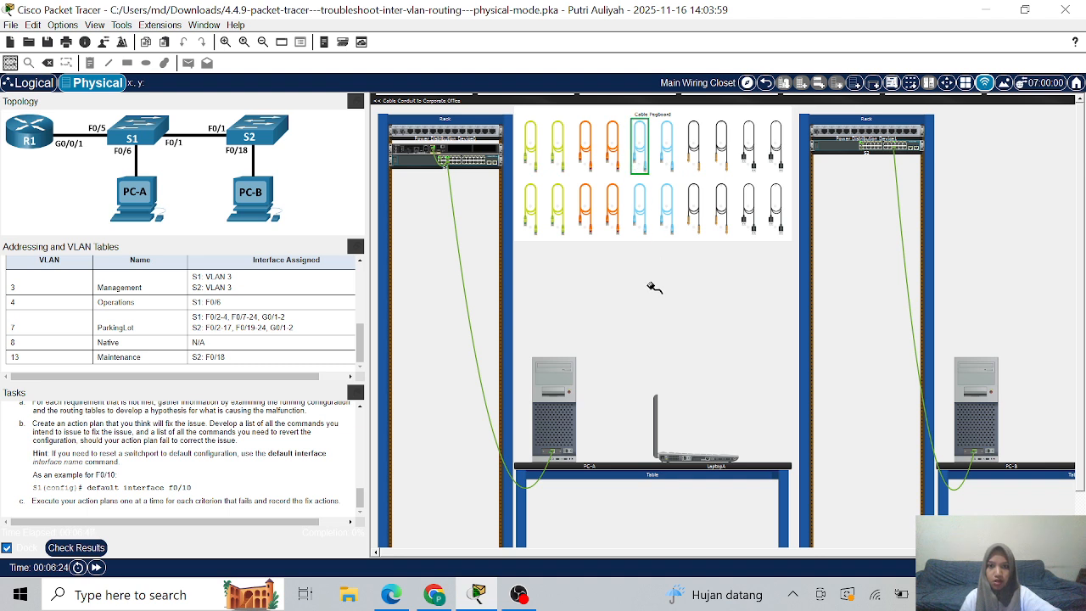
{"action": "left_click", "coordinate": [568, 451]}
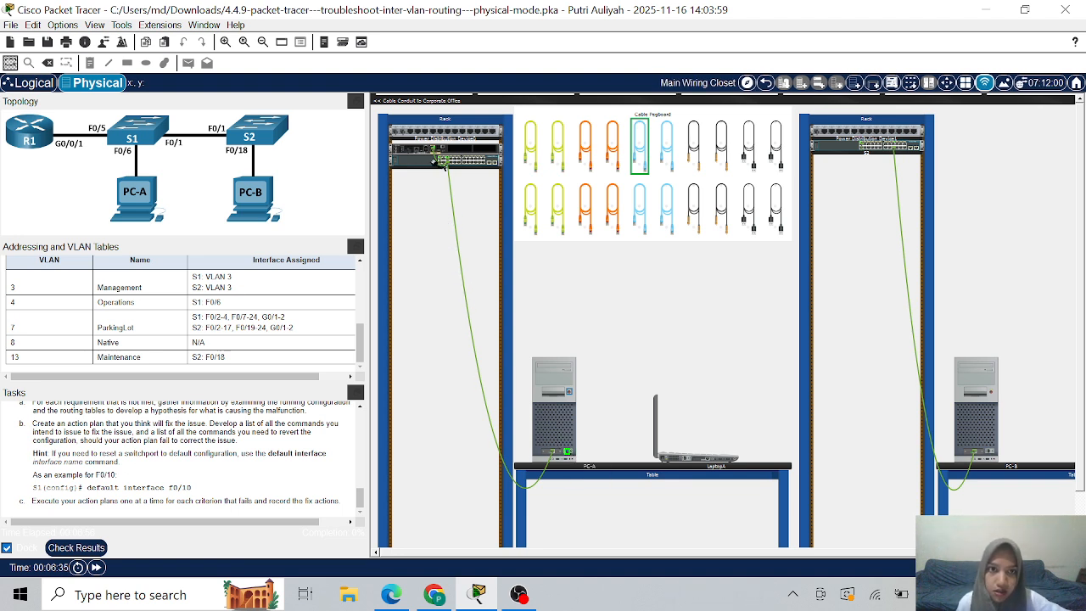
{"action": "left_click", "coordinate": [429, 156]}
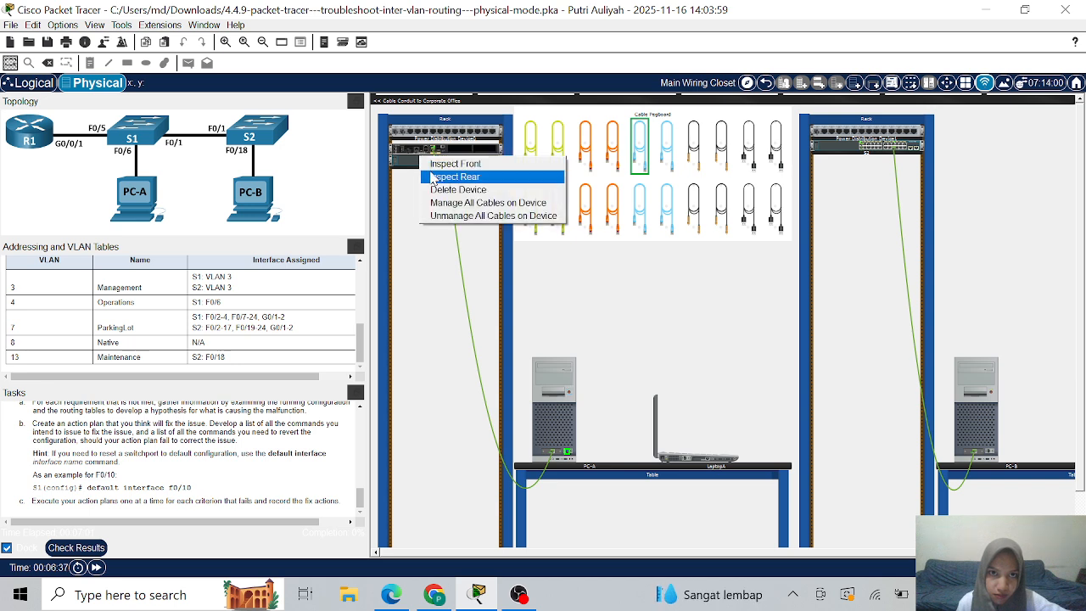
{"action": "left_click", "coordinate": [435, 178]}
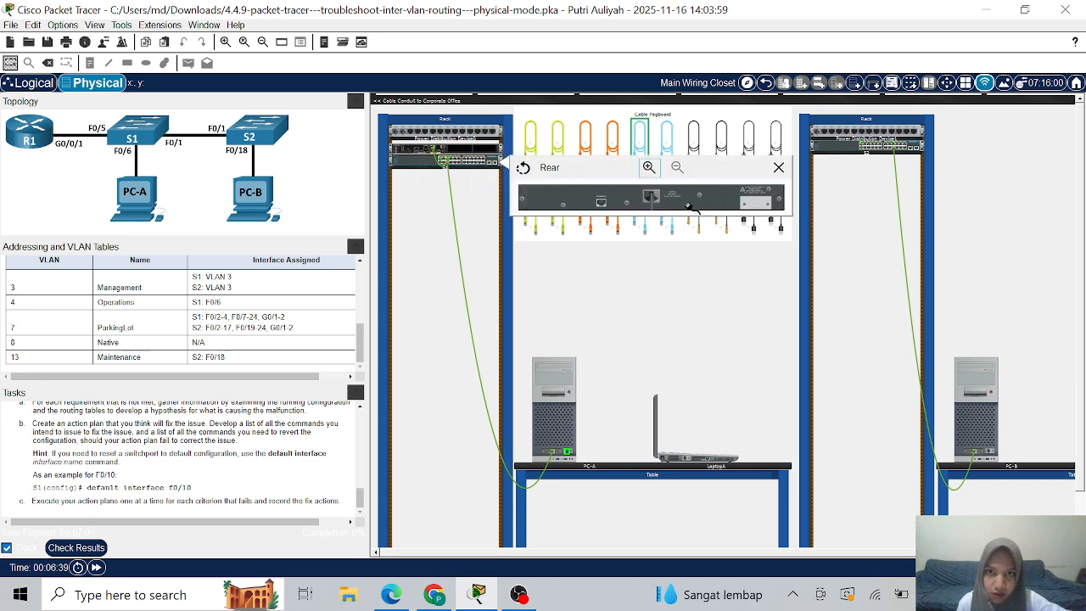
{"action": "left_click", "coordinate": [600, 202]}
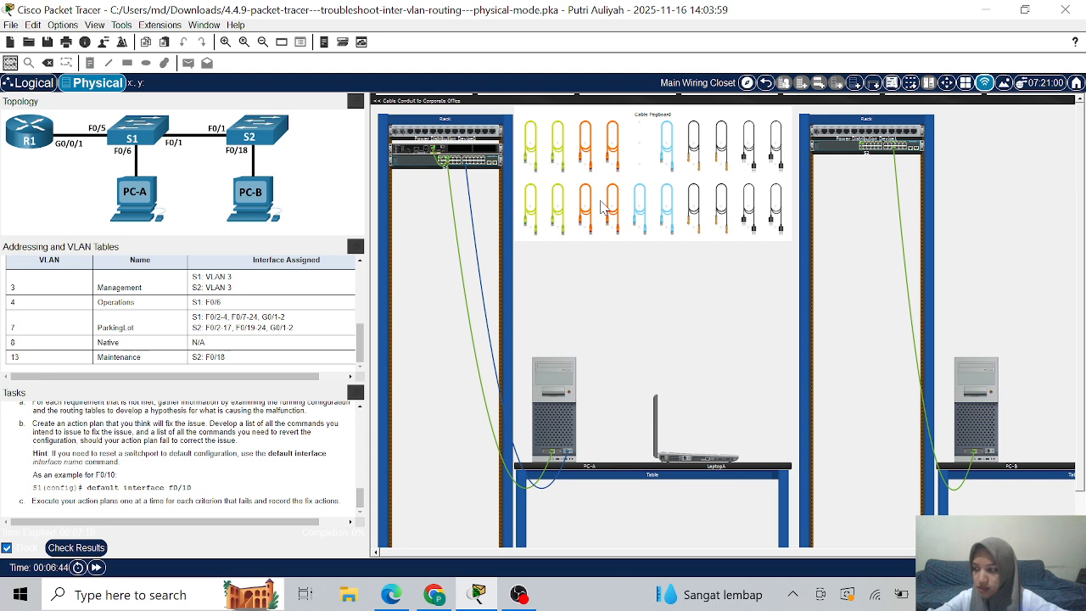
- Plug a second console cable into the laptop's RS 232 port
{"action": "left_click", "coordinate": [666, 153]}
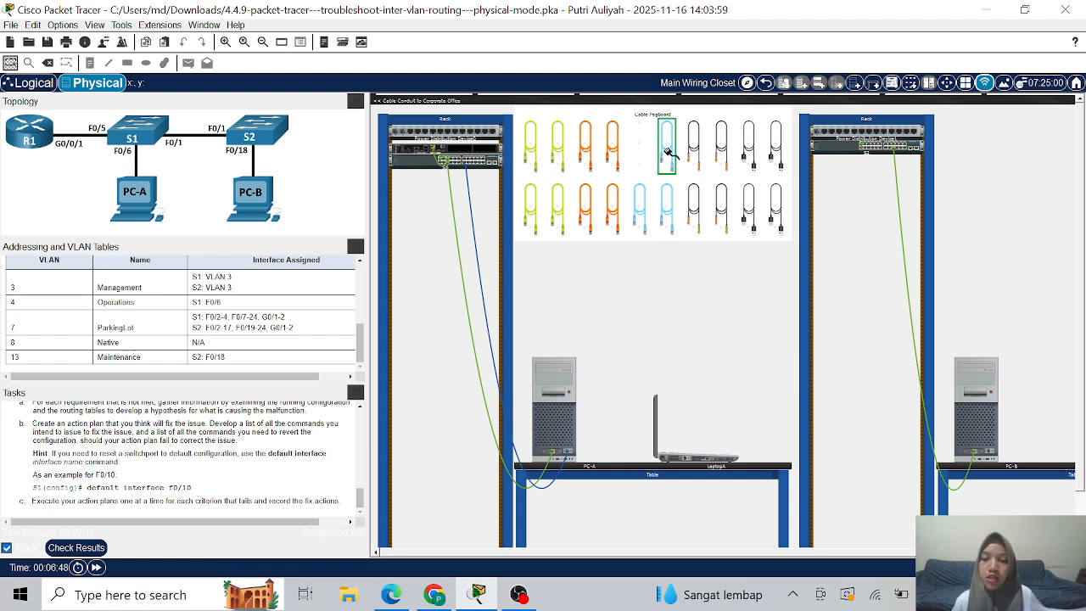
{"action": "left_click", "coordinate": [684, 459]}
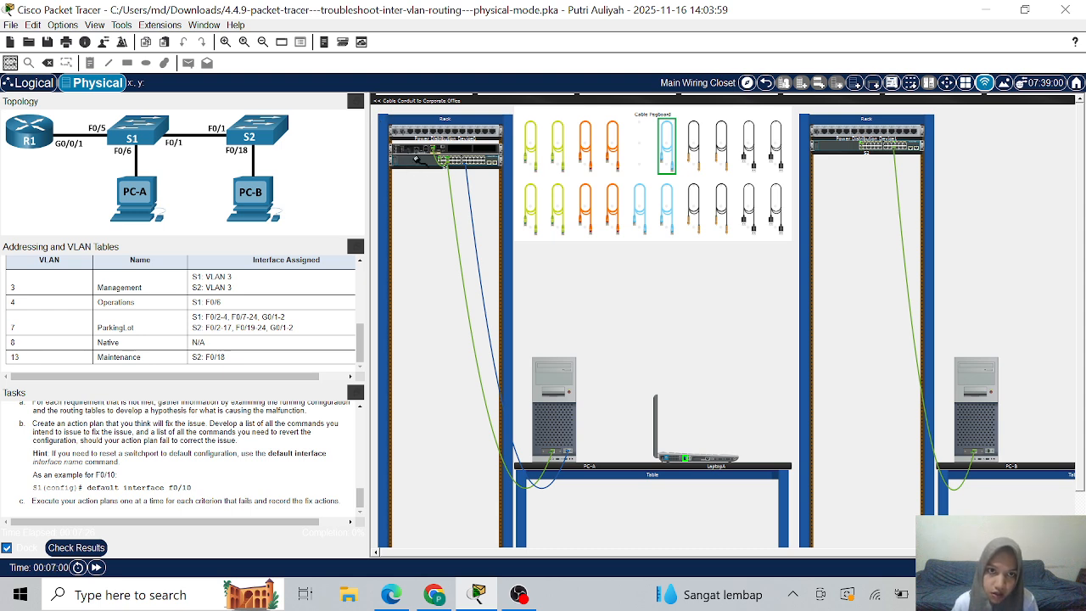
{"action": "right_click", "coordinate": [416, 159]}
- Attach the laptop's console cable to the left-rack device's front console port
{"action": "left_click", "coordinate": [432, 165]}
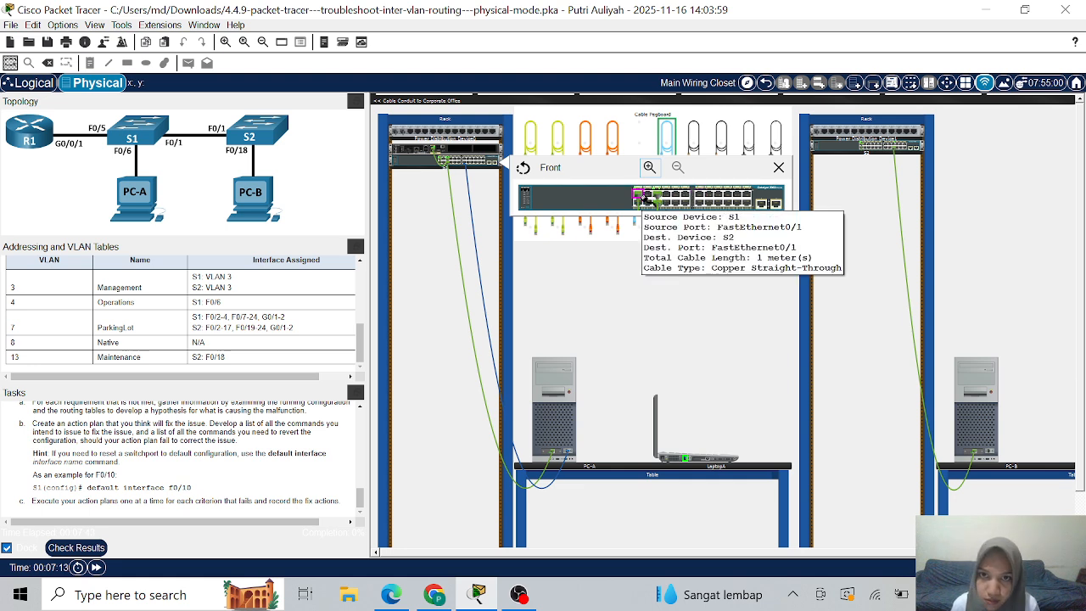
{"action": "left_click", "coordinate": [779, 167]}
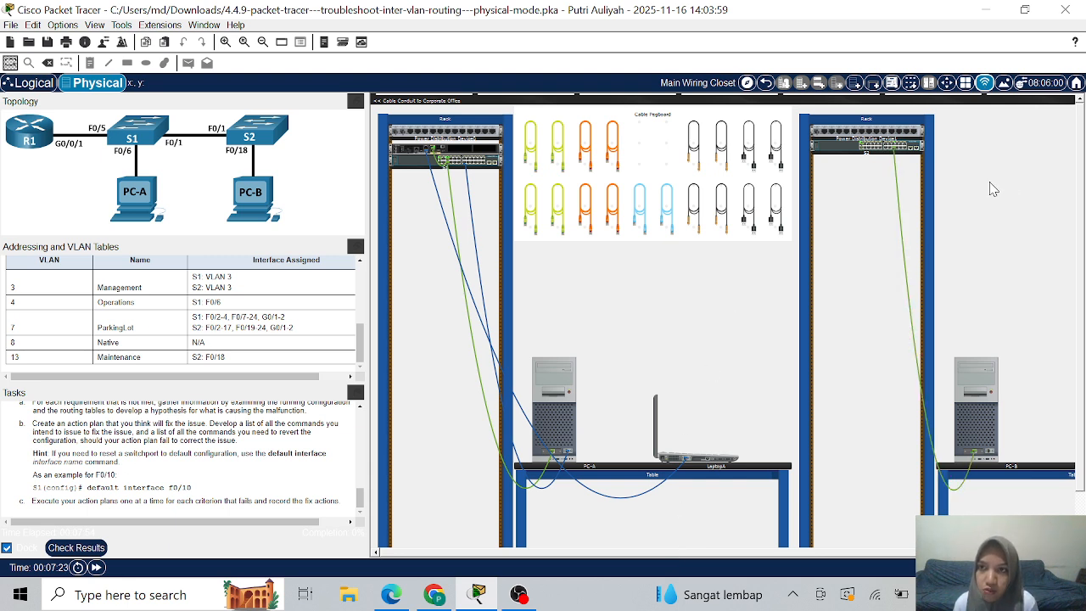
- Run the last console cable from PC-B's RS 232 port to S2's rear console port
{"action": "left_click", "coordinate": [668, 204]}
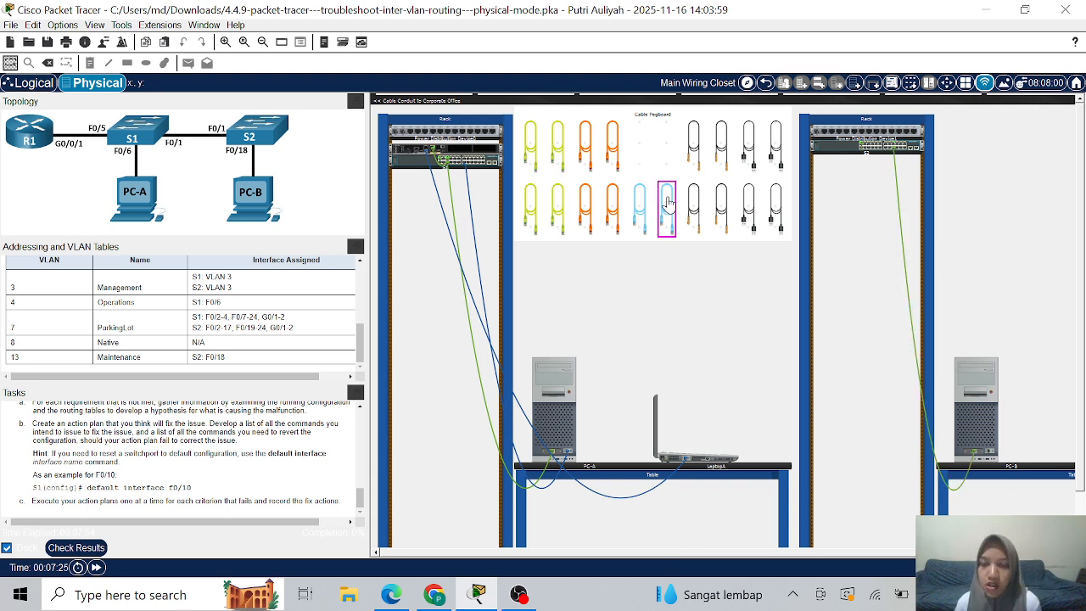
{"action": "left_click", "coordinate": [668, 204]}
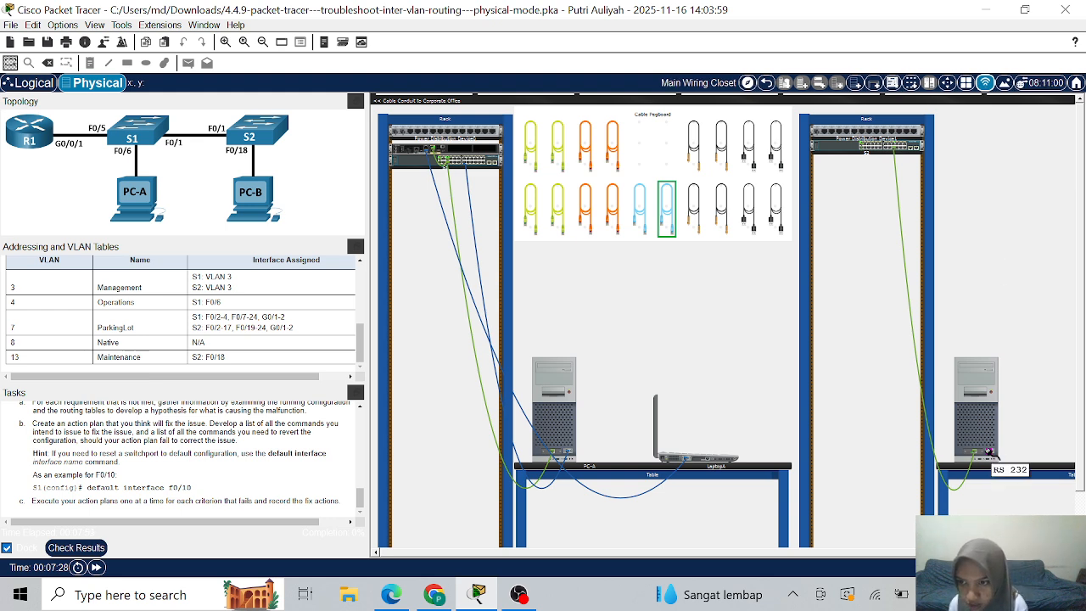
{"action": "left_click", "coordinate": [990, 454]}
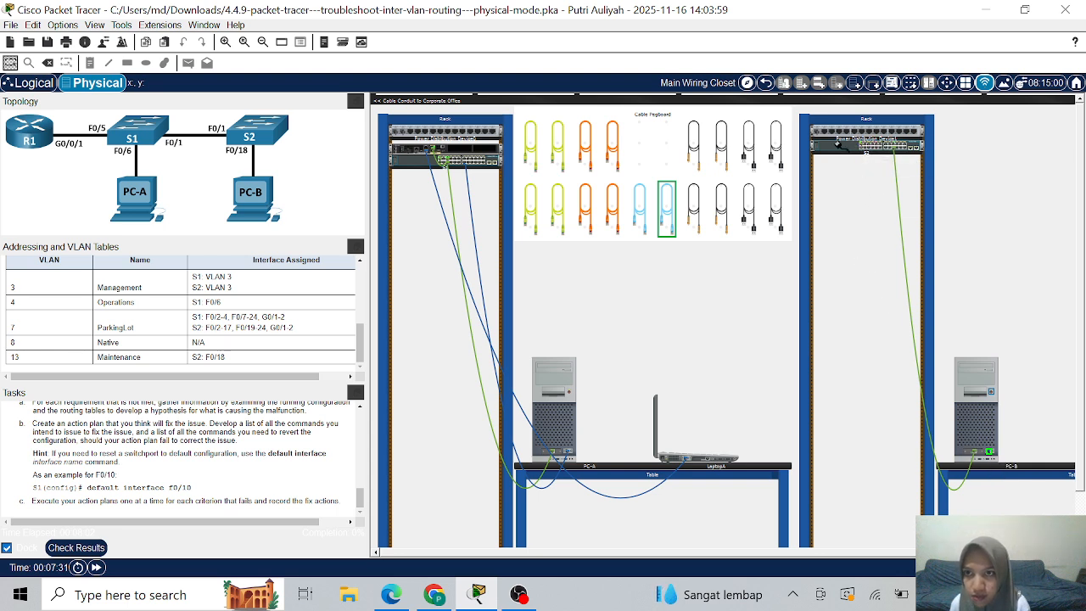
{"action": "right_click", "coordinate": [839, 146]}
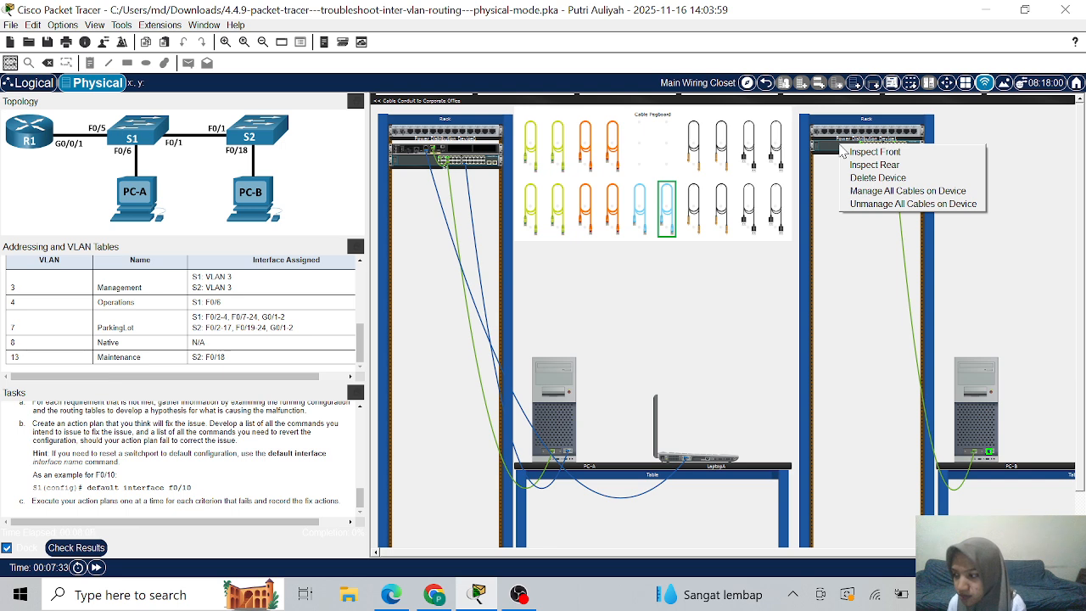
{"action": "left_click", "coordinate": [874, 152]}
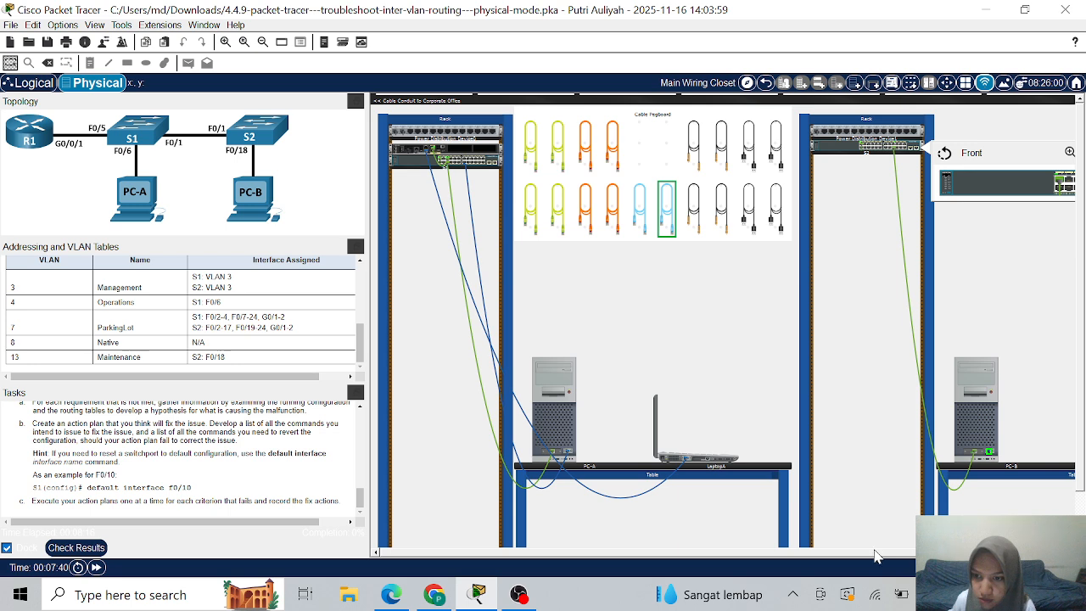
{"action": "left_click", "coordinate": [1070, 152]}
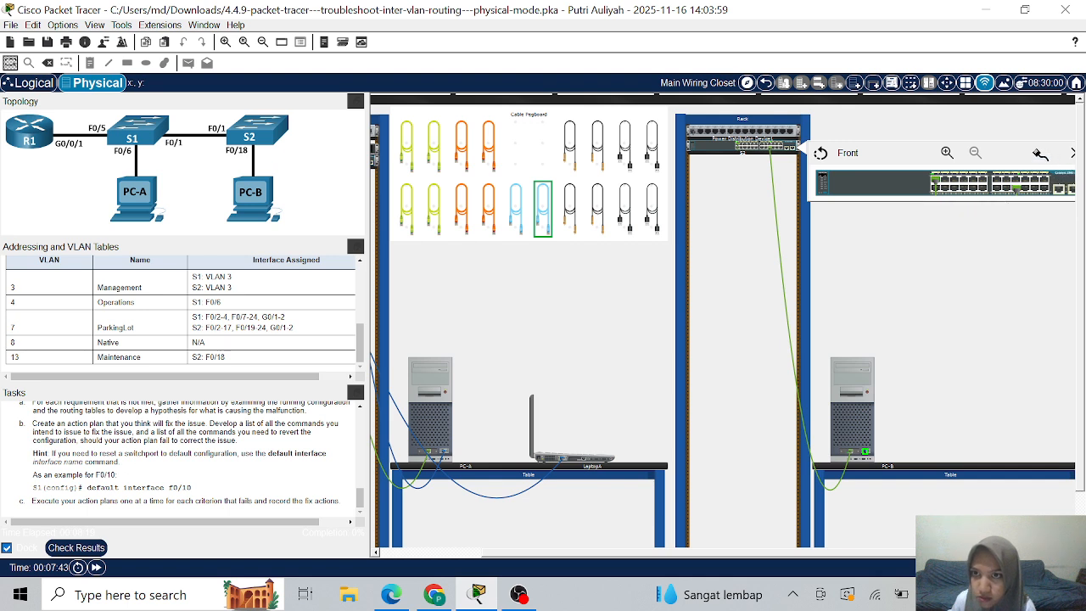
{"action": "left_click", "coordinate": [820, 154]}
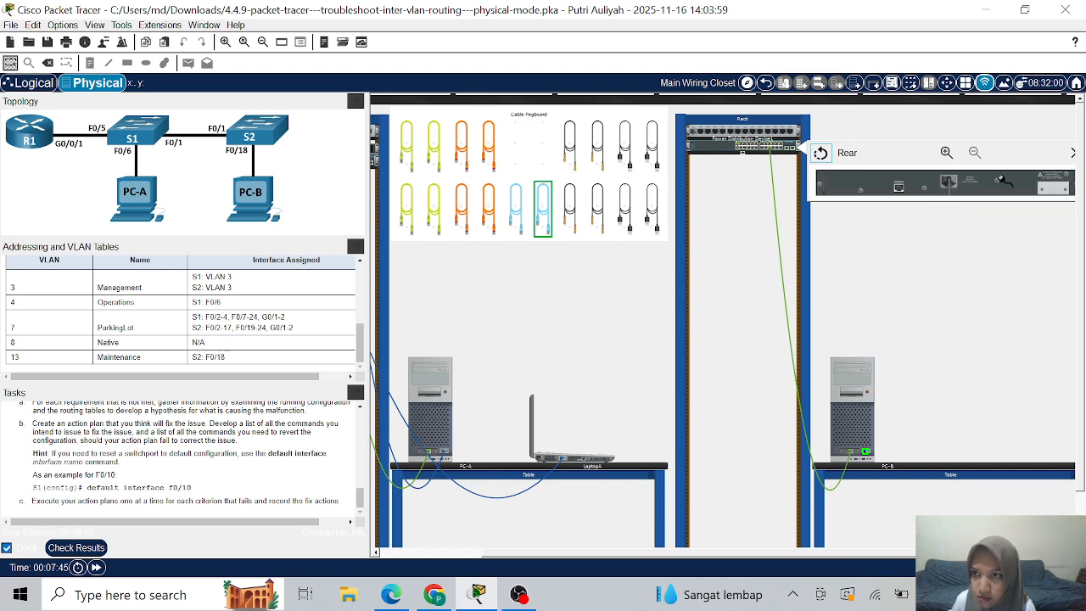
{"action": "left_click", "coordinate": [899, 187]}
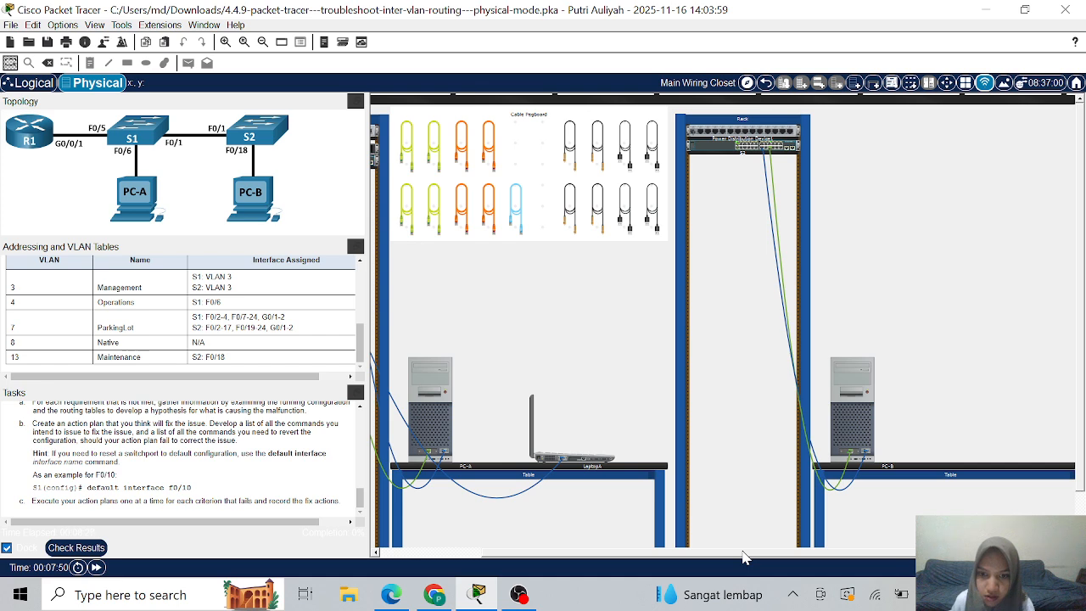
{"action": "left_click_drag", "start_coordinate": [742, 551], "coordinate": [564, 558]}
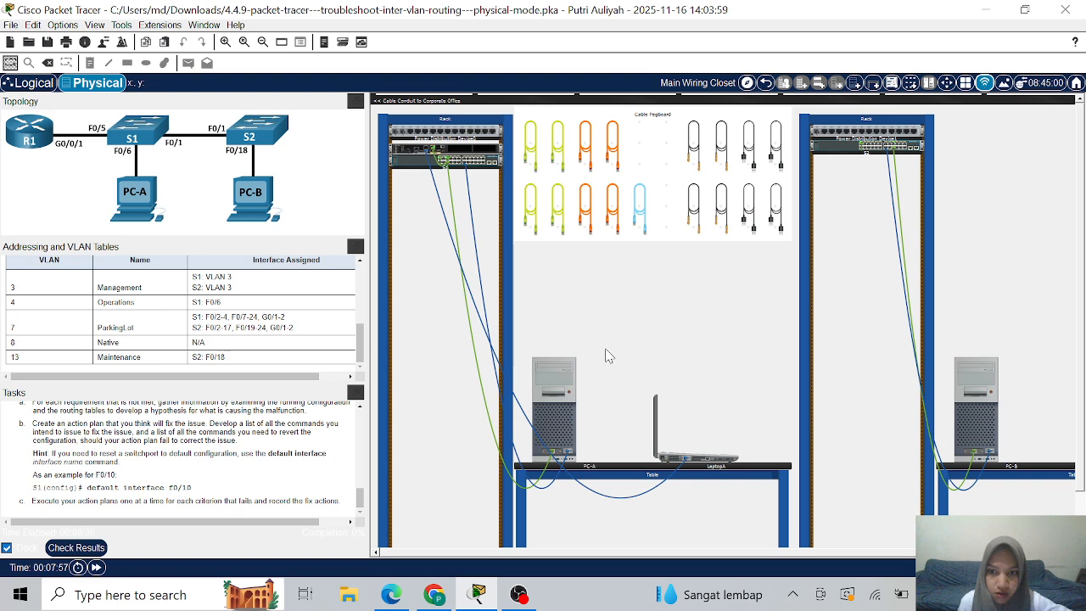
- From PC-A's terminal, log into S1 with the console password and enable to reach S1#
{"action": "left_click", "coordinate": [543, 365]}
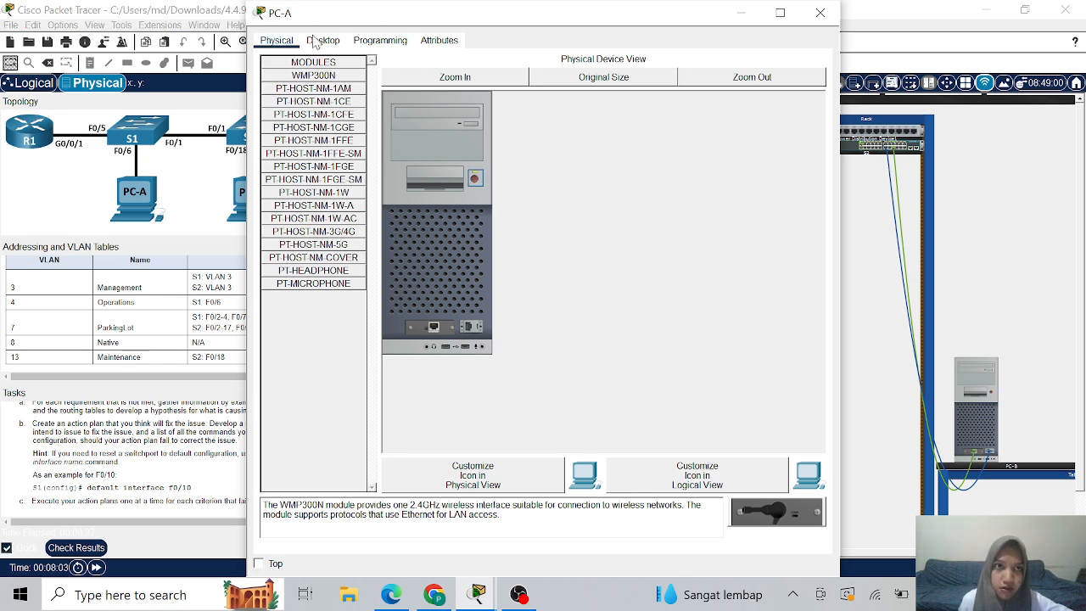
{"action": "left_click", "coordinate": [316, 41]}
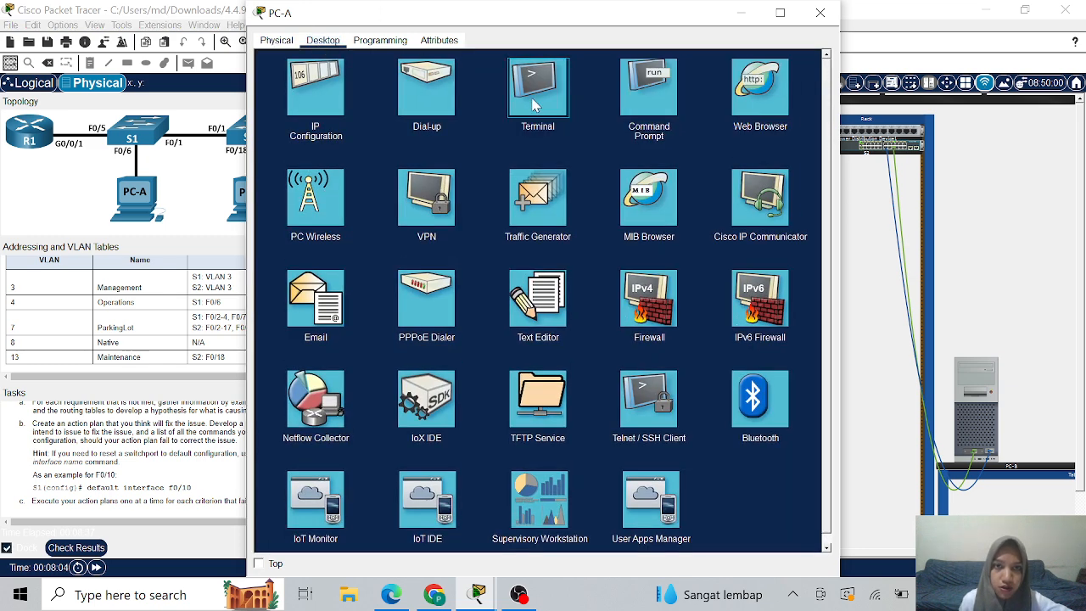
{"action": "left_click", "coordinate": [534, 104]}
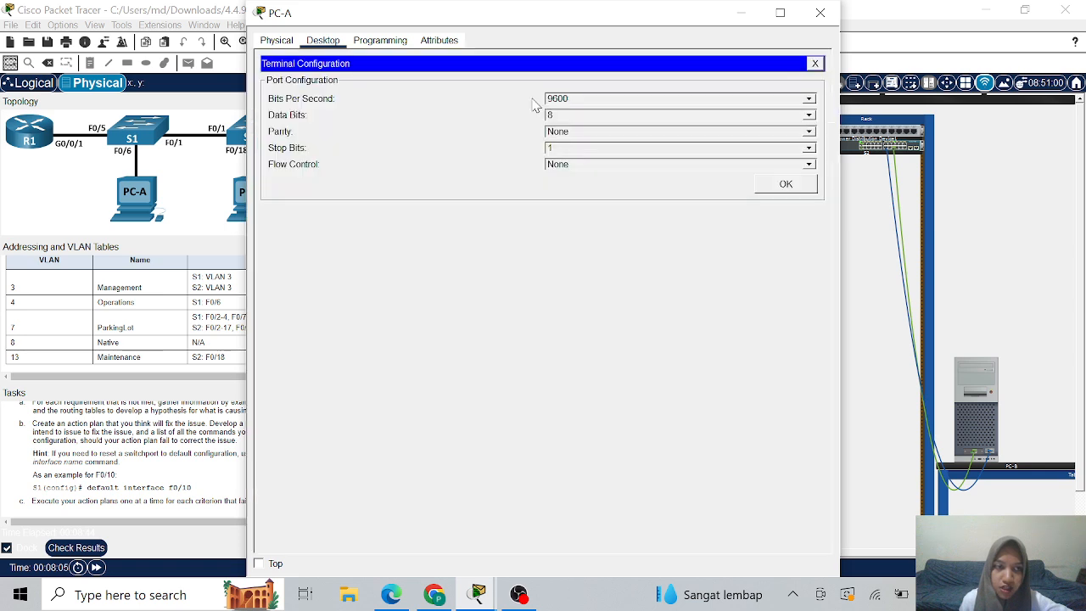
{"action": "left_click", "coordinate": [782, 187]}
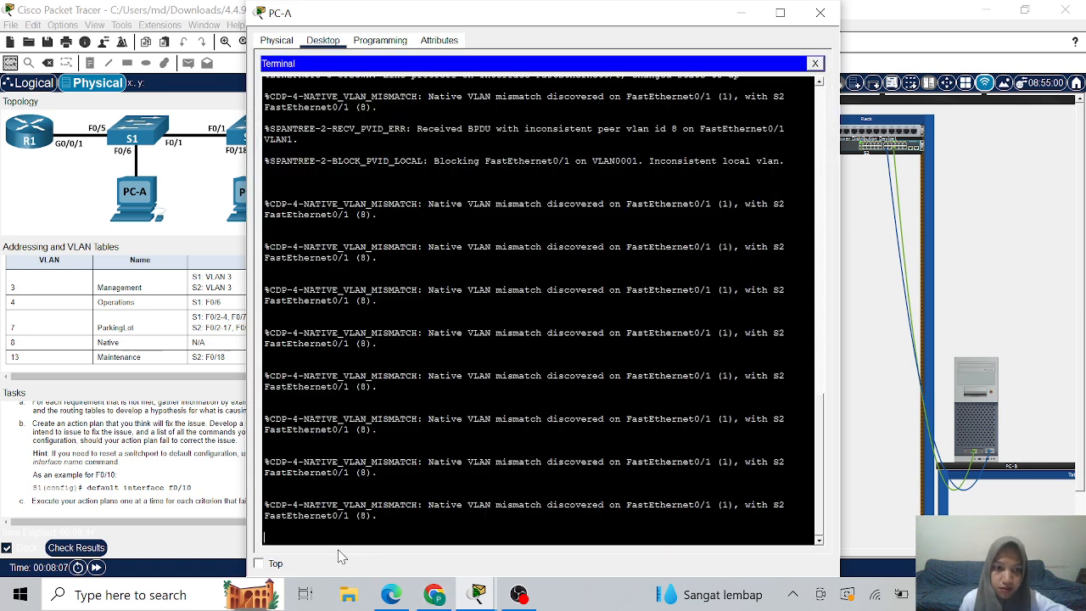
{"action": "key", "text": "Return"}
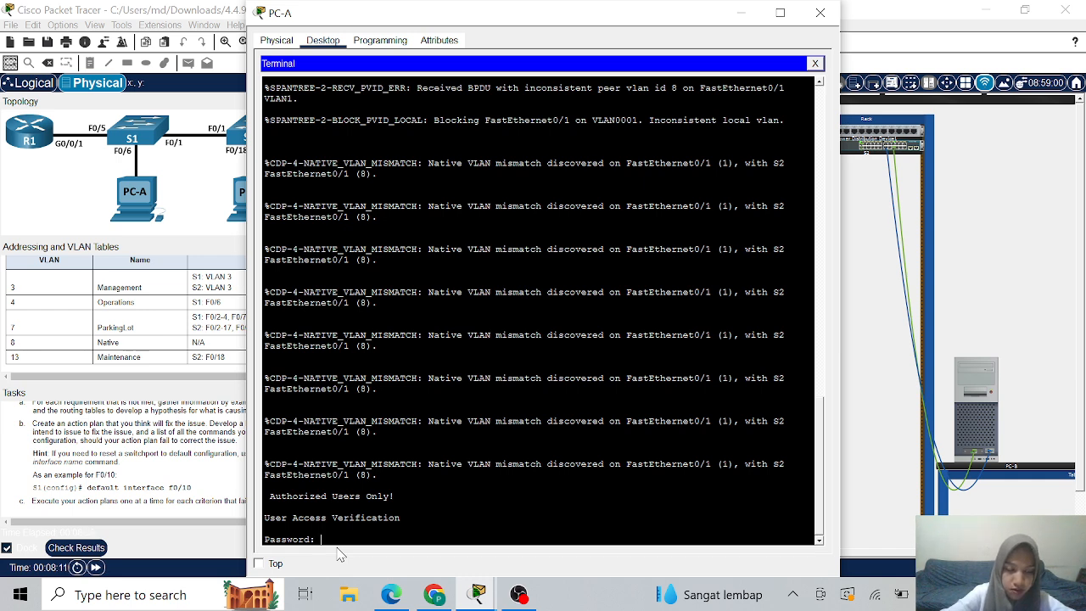
{"action": "key", "text": "Return"}
{"action": "type", "text": "enab"}
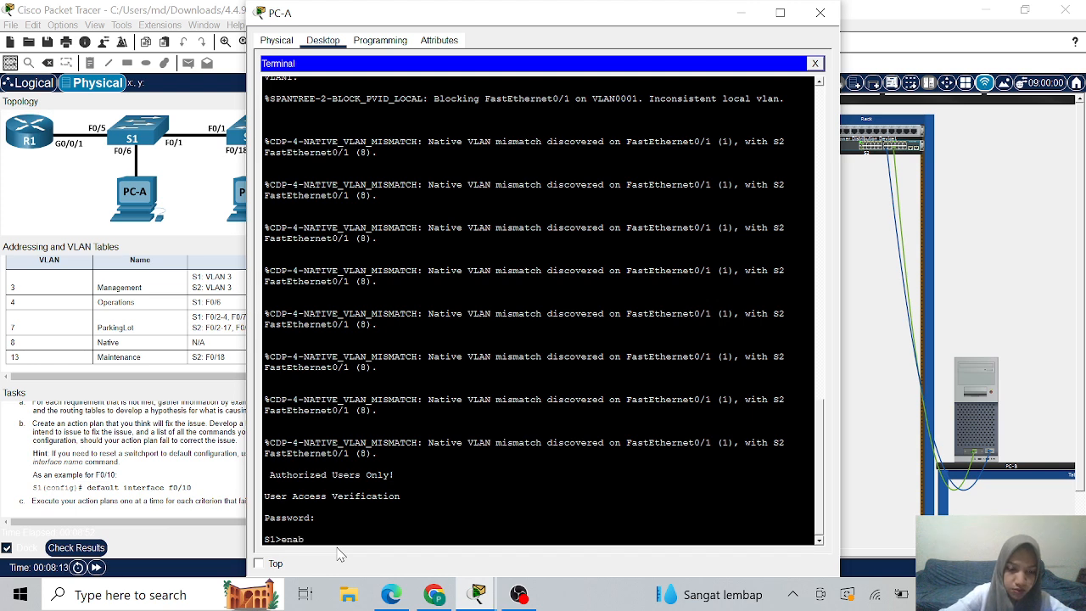
{"action": "type", "text": "le"}
{"action": "key", "text": "Return"}
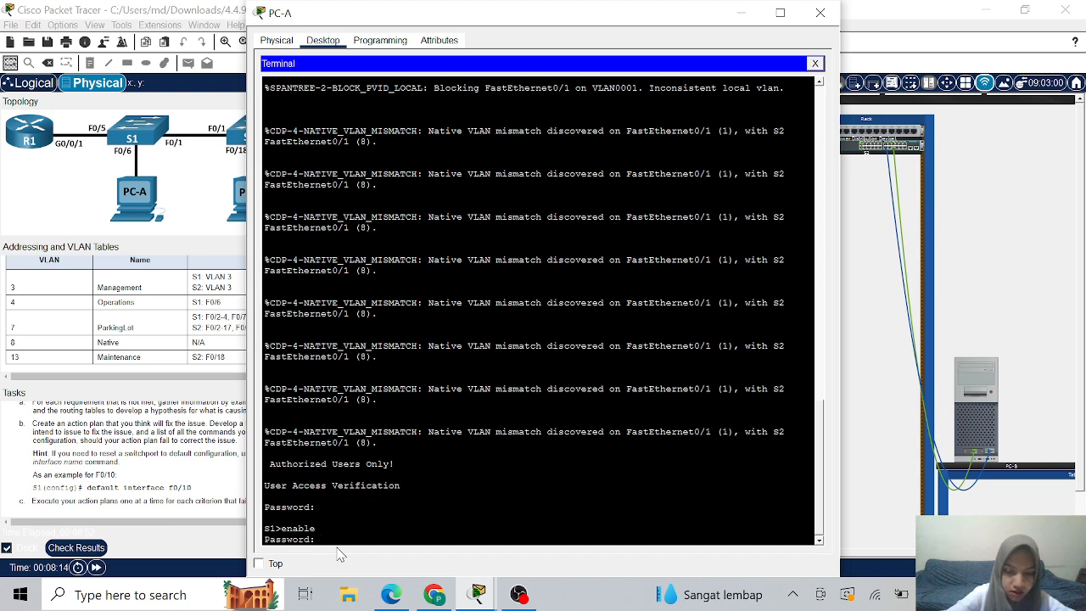
{"action": "key", "text": "Return"}
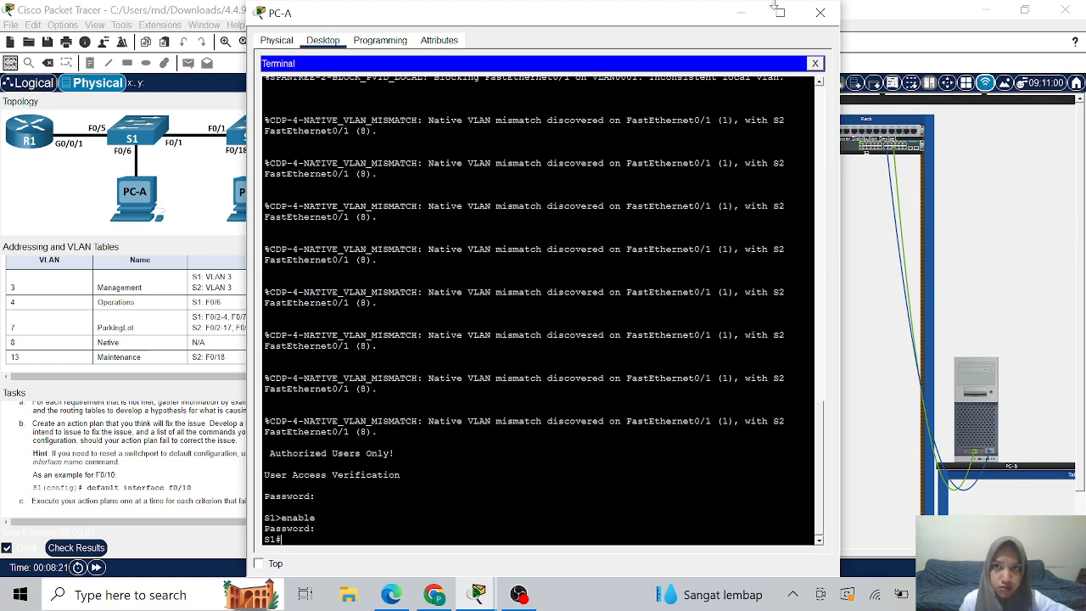
{"action": "left_click", "coordinate": [741, 13]}
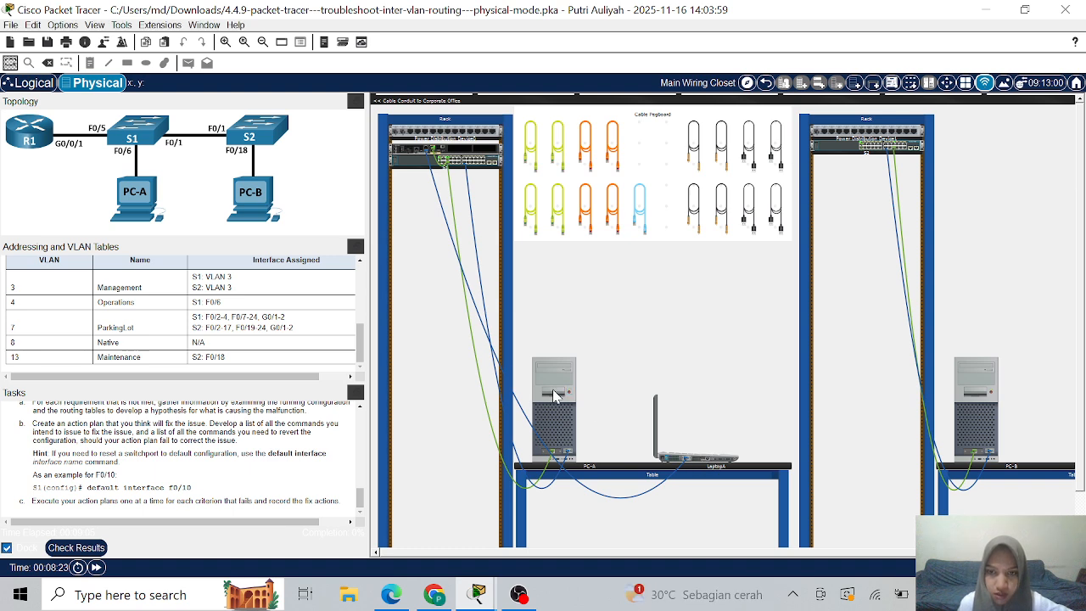
- Start a console terminal on LaptopA with the default serial settings
{"action": "left_click", "coordinate": [675, 448]}
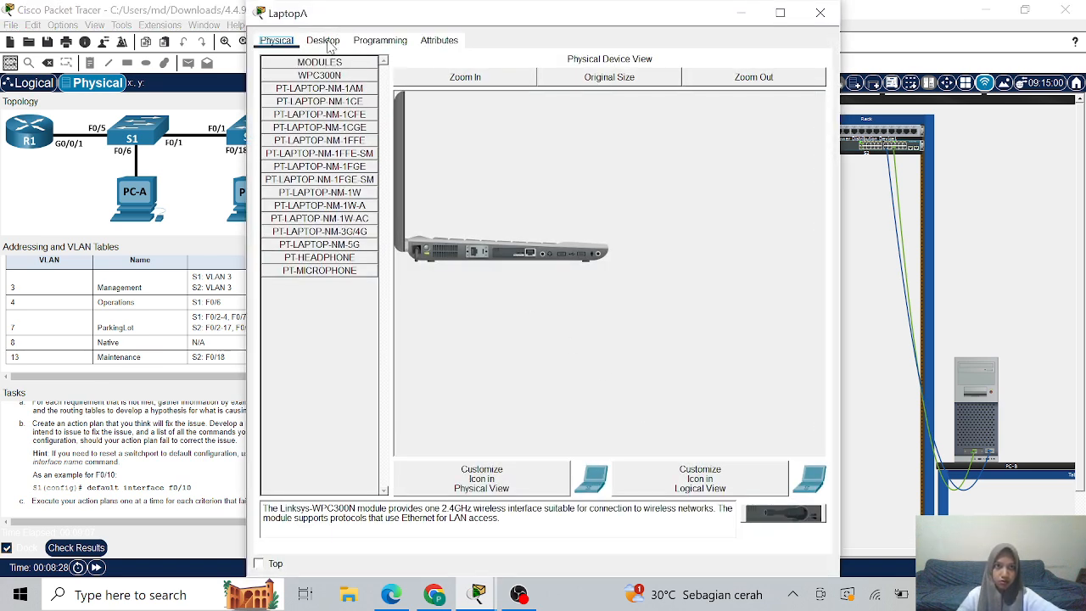
{"action": "left_click", "coordinate": [324, 42]}
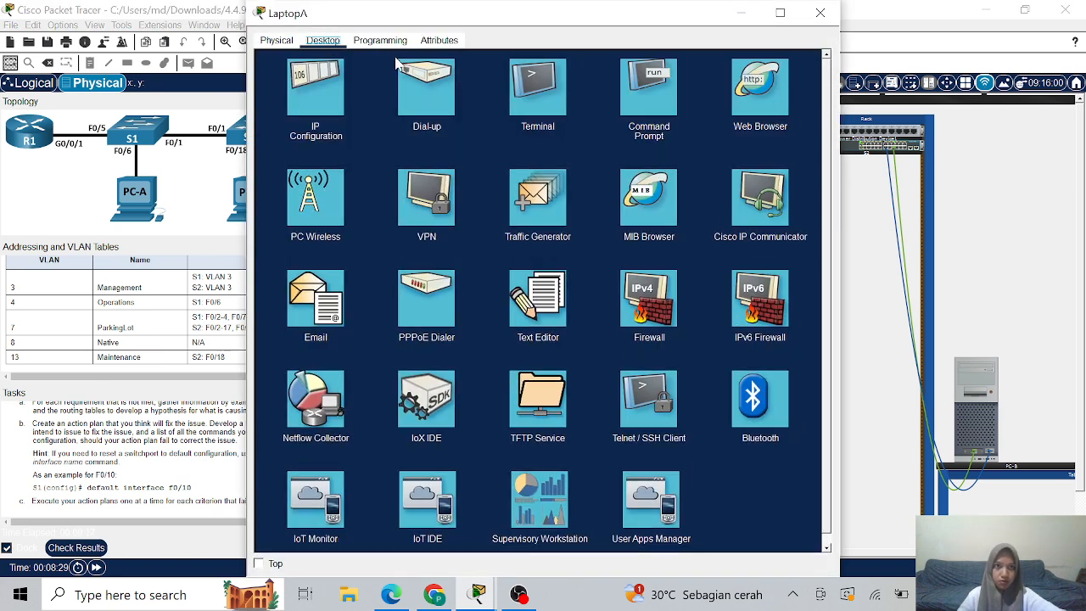
{"action": "left_click", "coordinate": [528, 104]}
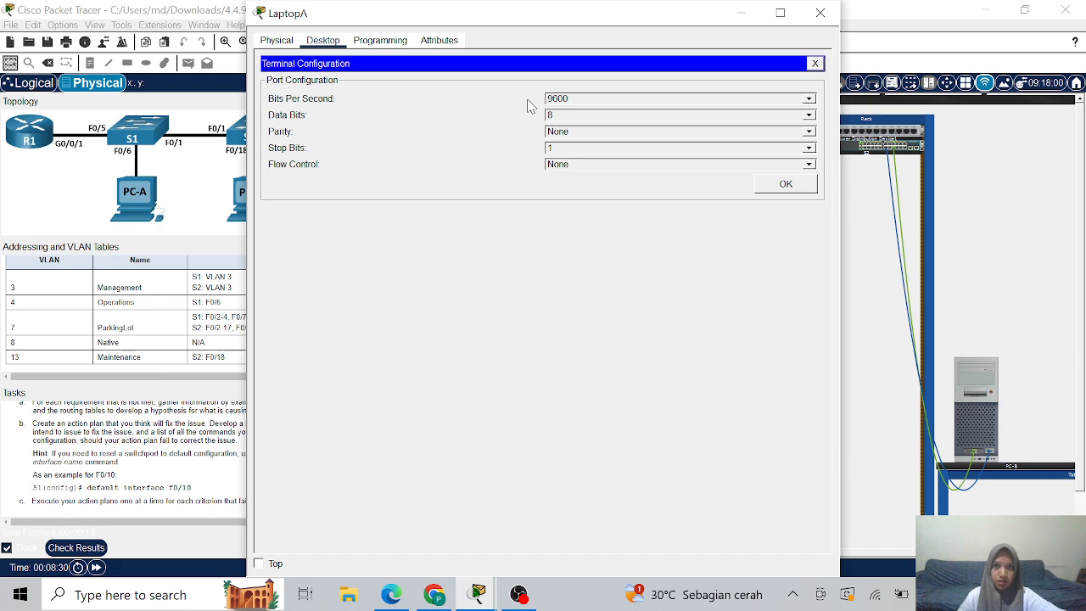
{"action": "left_click", "coordinate": [786, 185]}
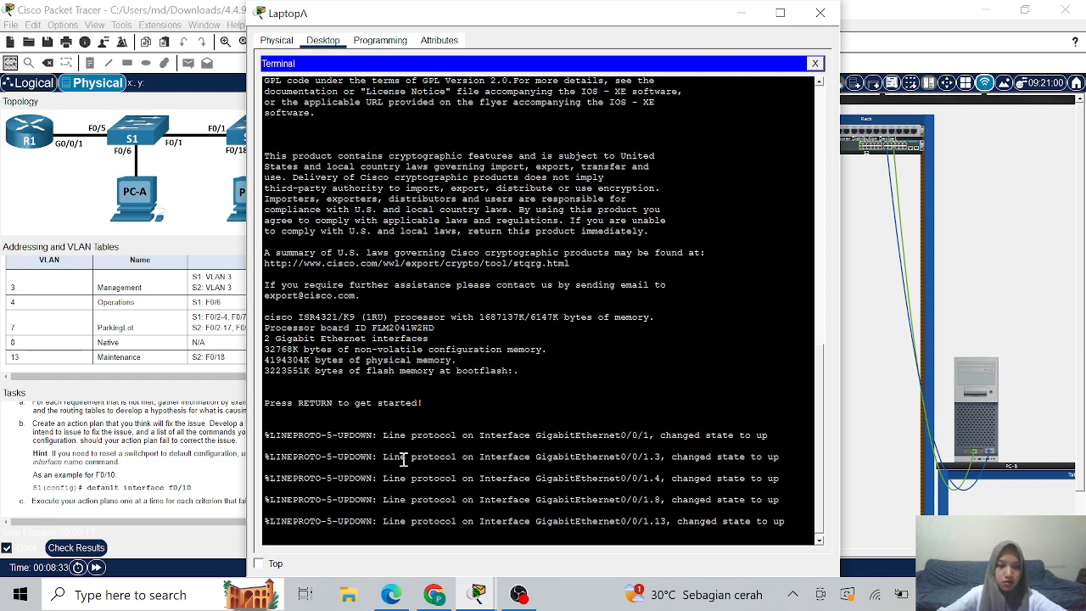
- Log into R1, enter privileged mode with the enable password, then configure terminal
{"action": "key", "text": "Return"}
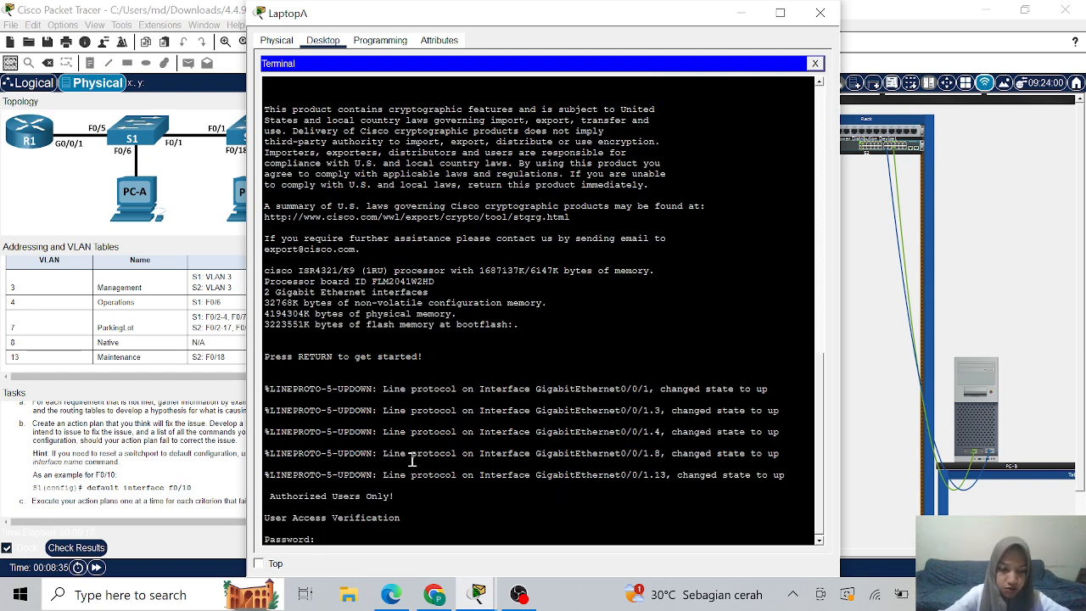
{"action": "key", "text": "Return"}
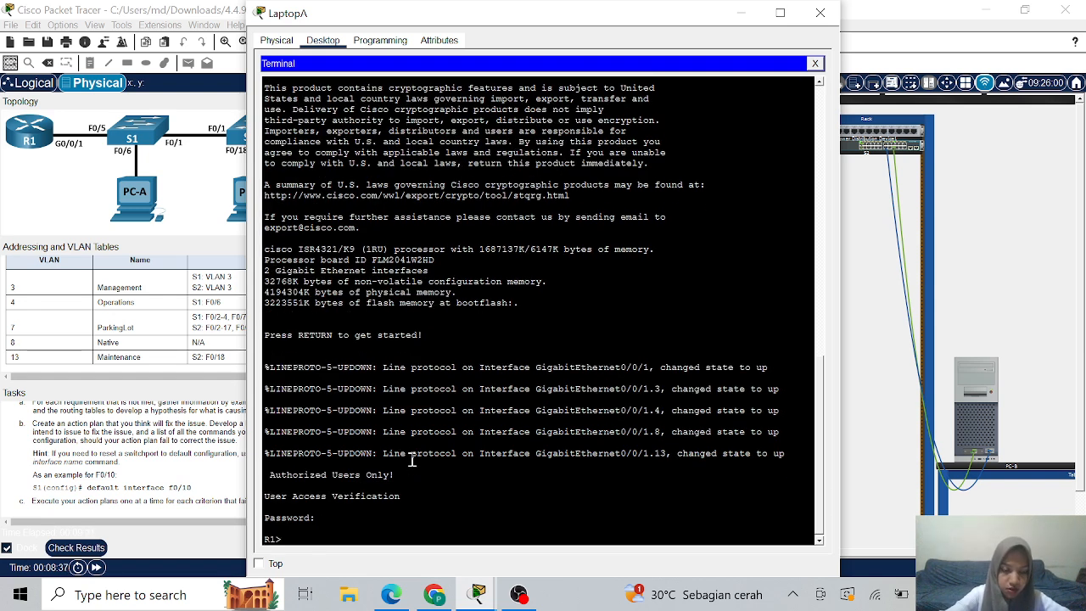
{"action": "type", "text": "enable"}
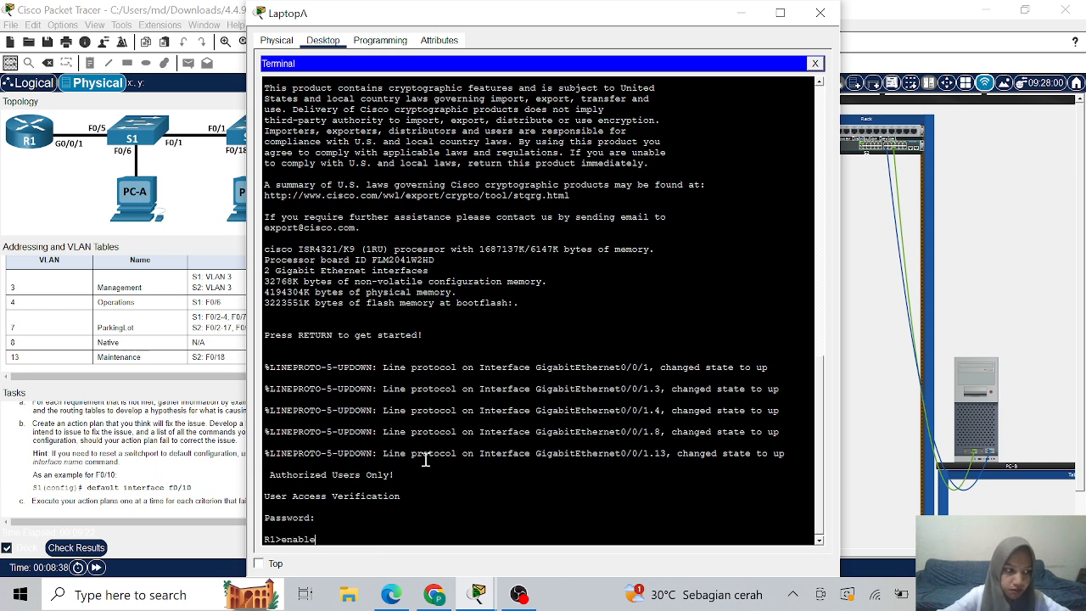
{"action": "key", "text": "Return"}
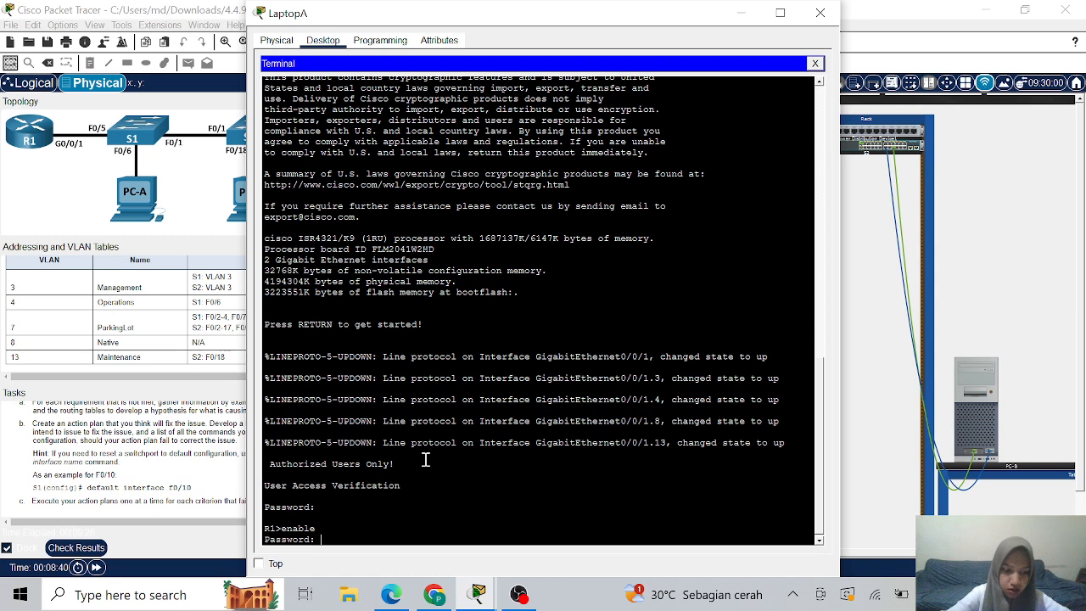
{"action": "key", "text": "Return"}
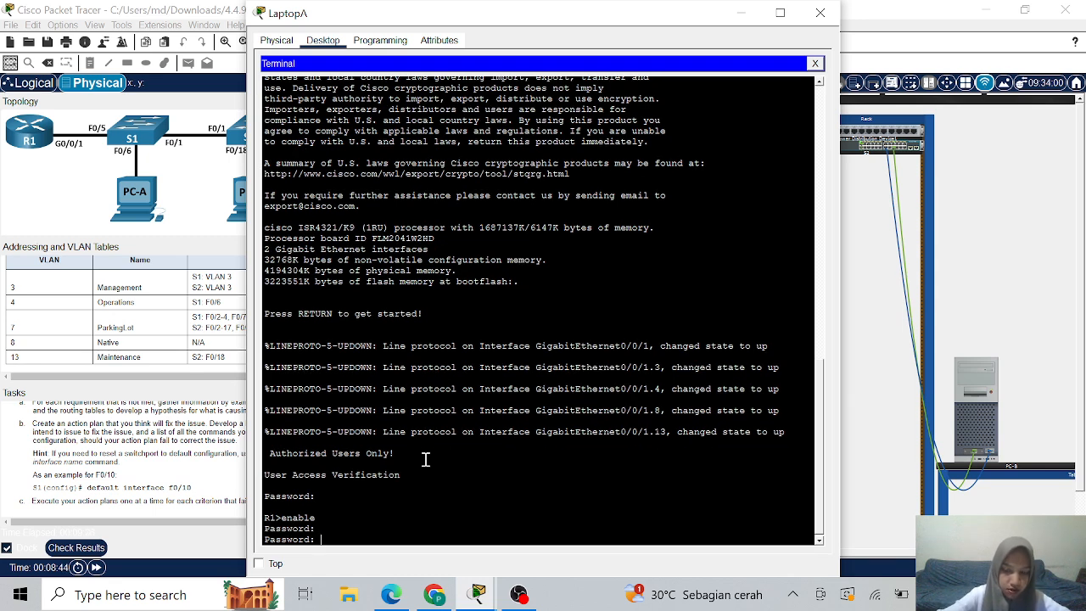
{"action": "key", "text": "Return"}
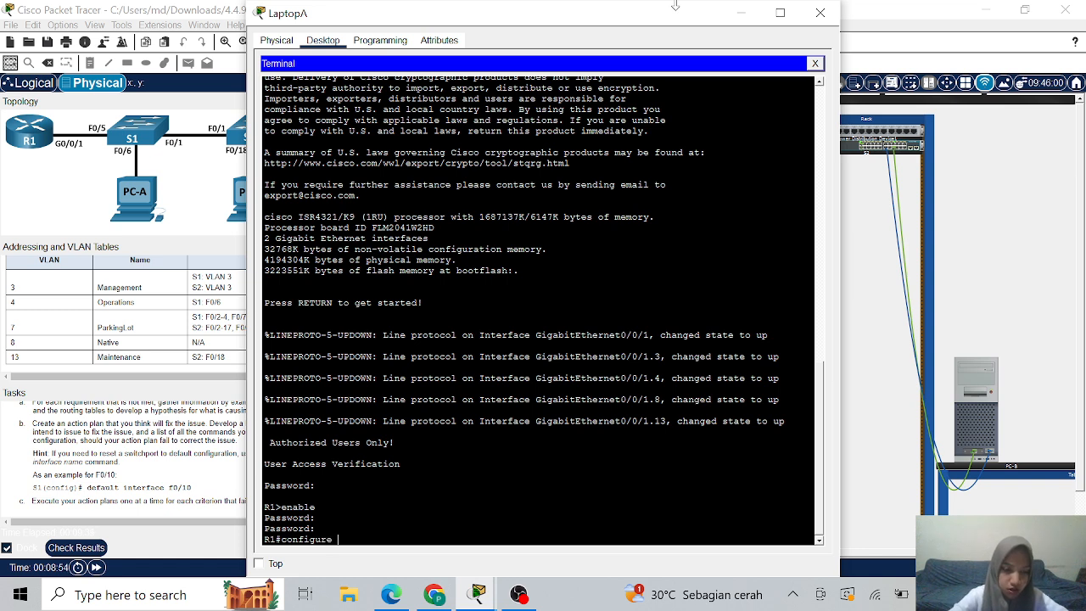
{"action": "type", "text": "termi"}
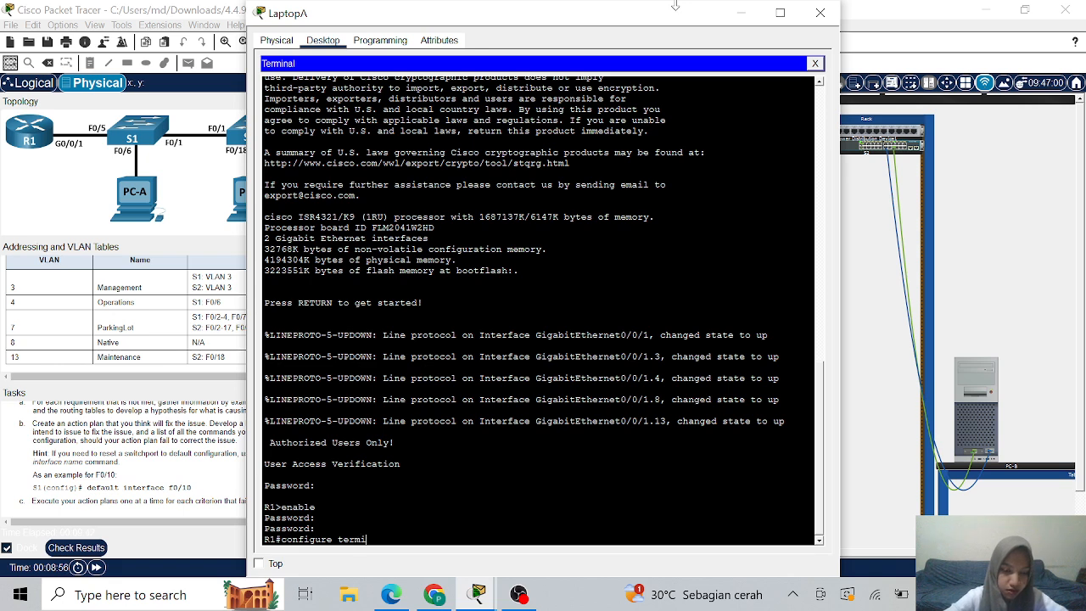
{"action": "type", "text": "nal"}
{"action": "key", "text": "Return"}
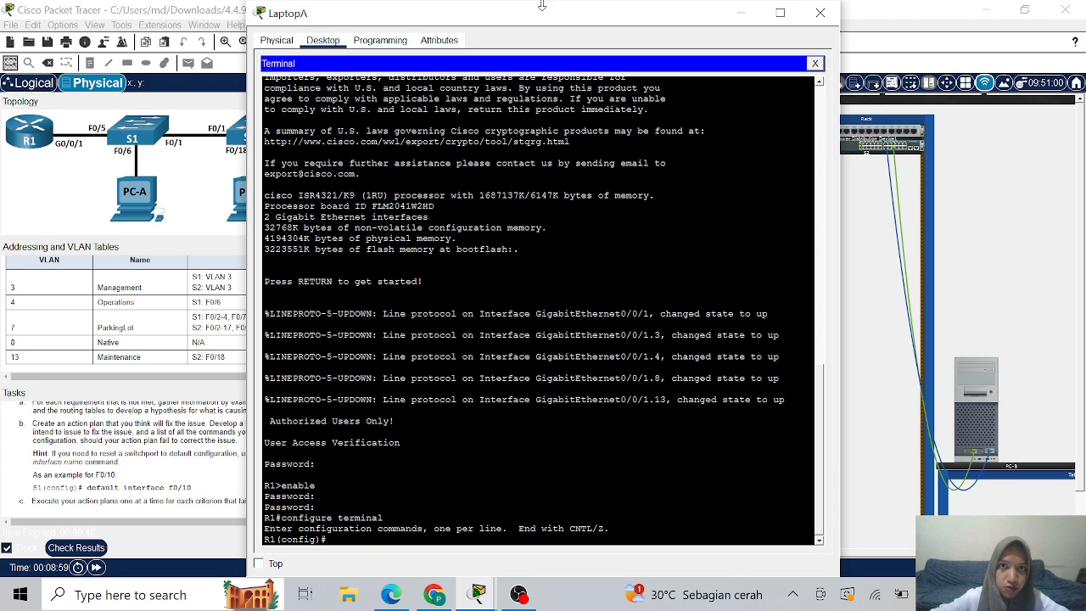
{"action": "left_click_drag", "start_coordinate": [547, 13], "coordinate": [710, 41]}
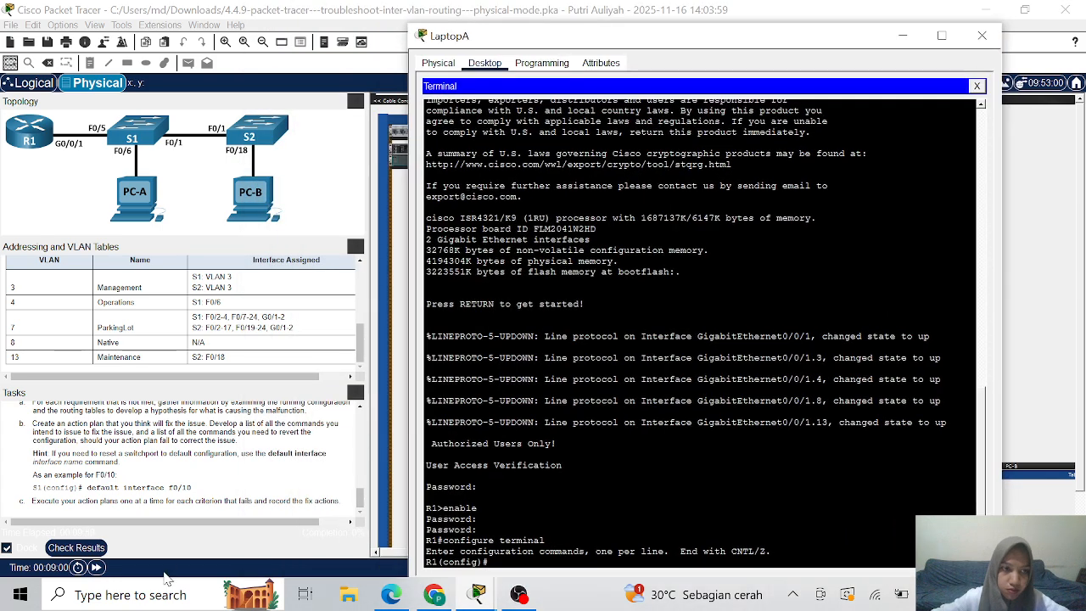
- On R1, give subinterface g0/0/1.8 'encapsulation dot1q 8 native', then exit
{"action": "scroll", "coordinate": [293, 480], "scroll_direction": "up", "scroll_amount": 3}
{"action": "scroll", "coordinate": [293, 479], "scroll_direction": "up", "scroll_amount": 5}
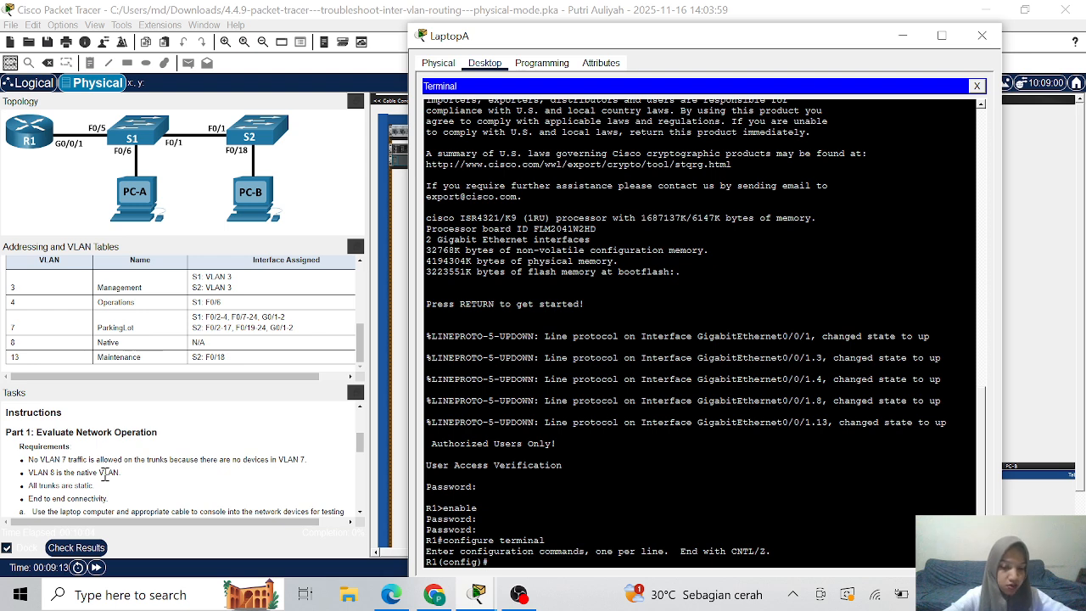
{"action": "type", "text": "interface"}
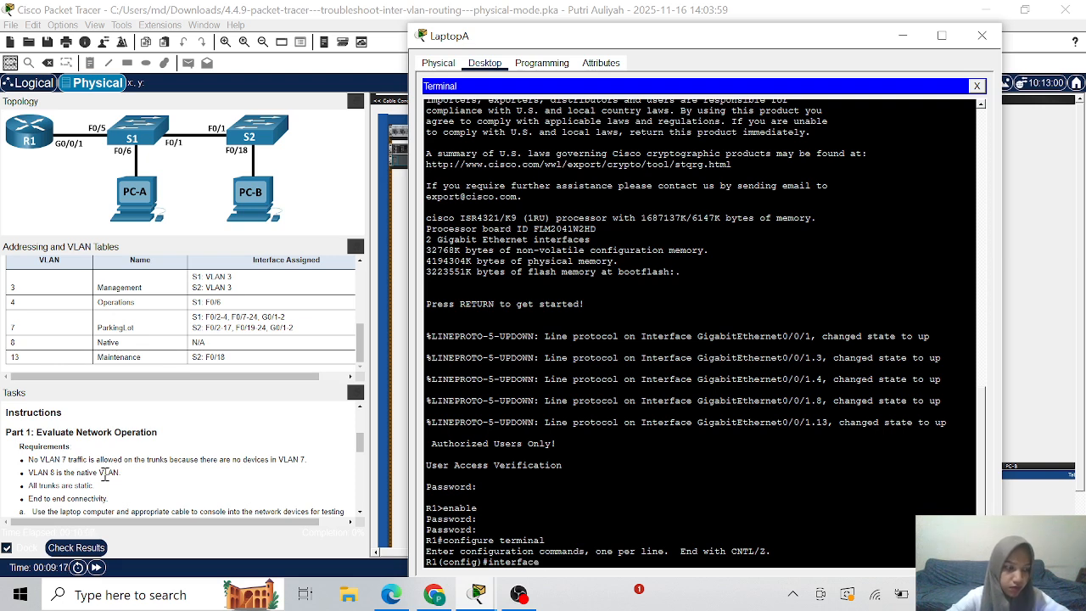
{"action": "type", "text": " g0"}
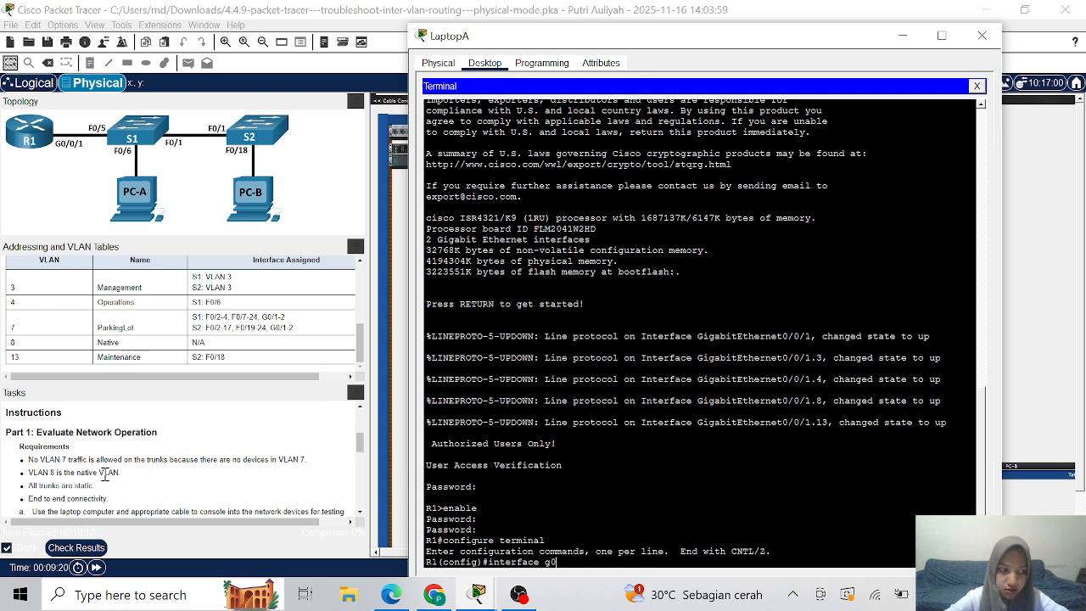
{"action": "type", "text": "/0/1.8"}
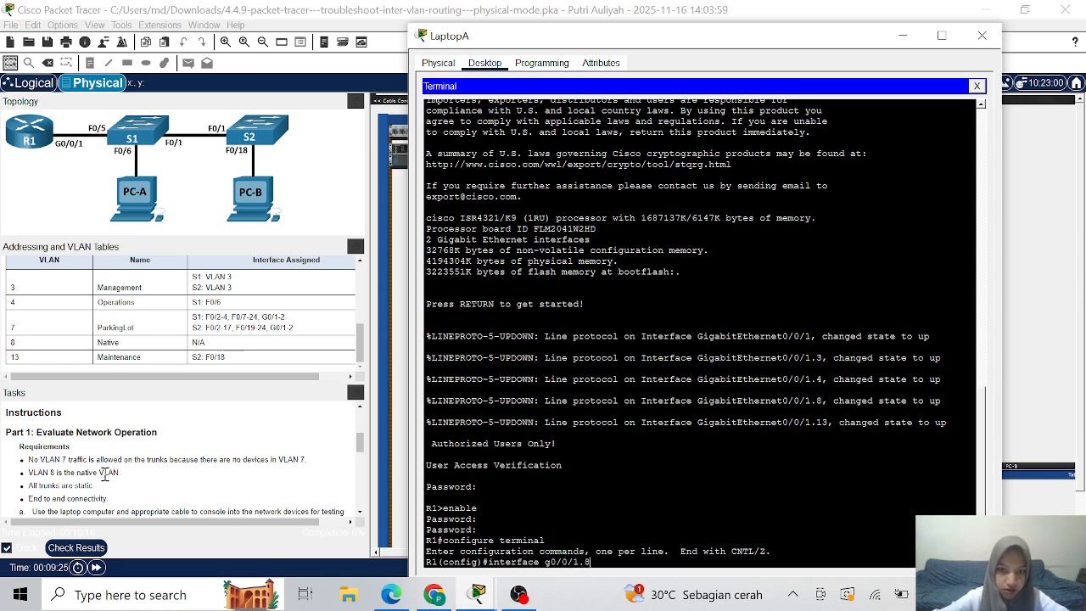
{"action": "key", "text": "Return"}
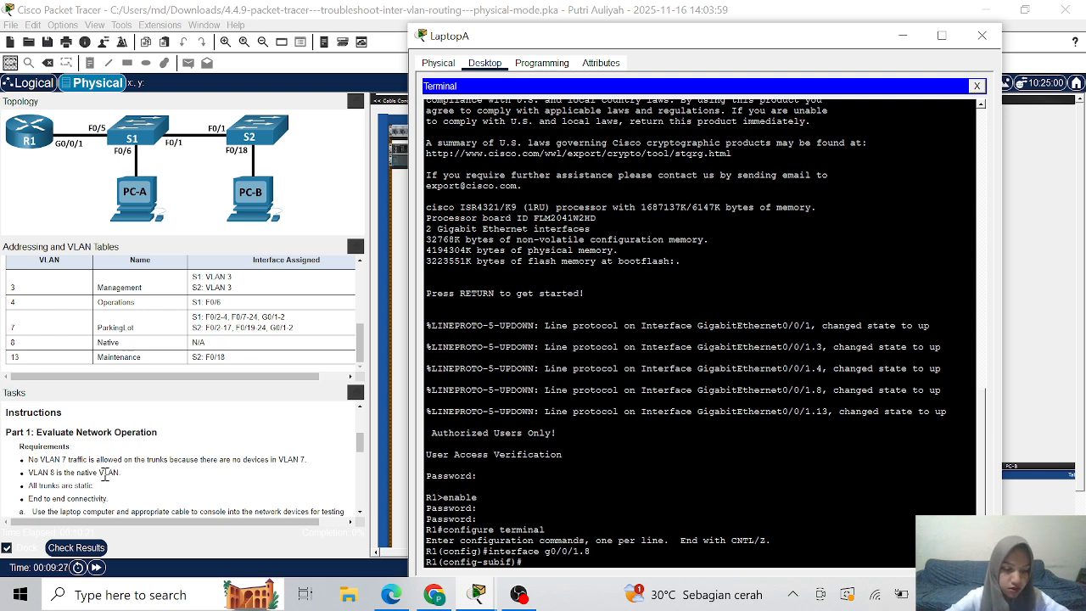
{"action": "type", "text": "encaps"}
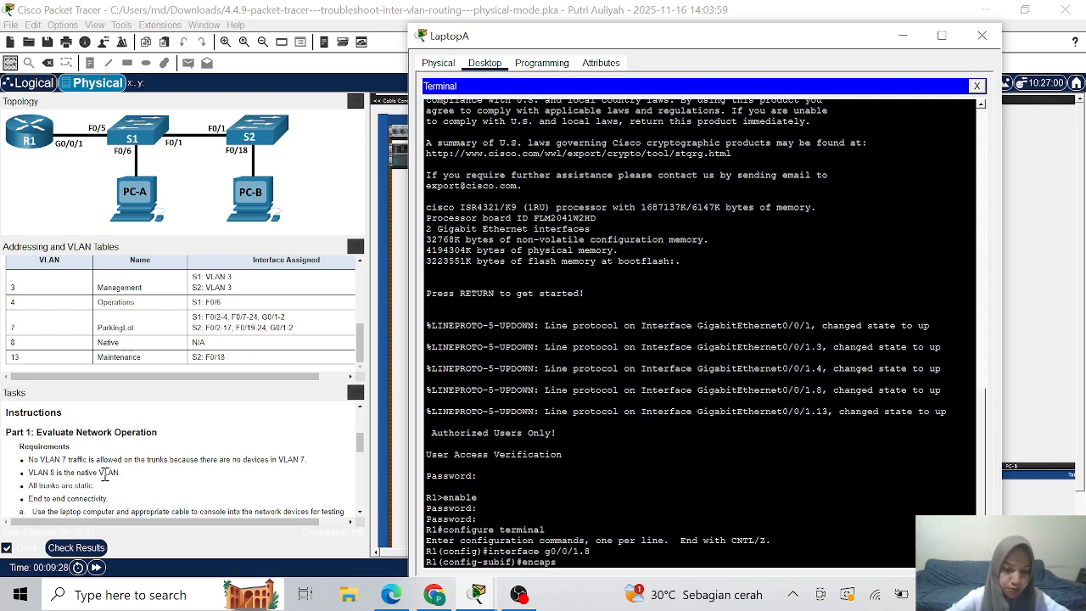
{"action": "type", "text": "ulation dot1q"}
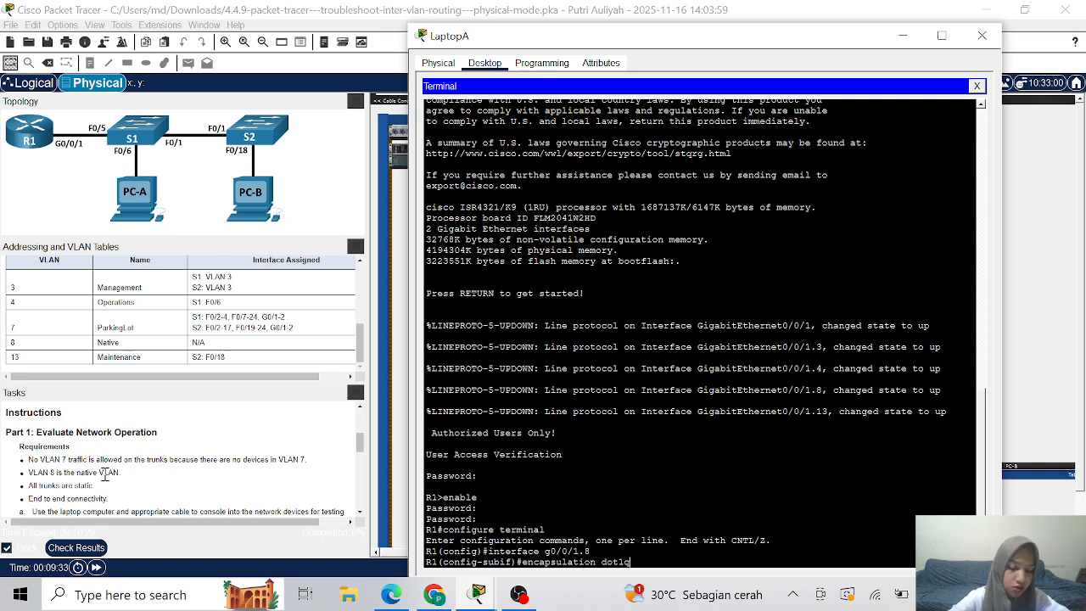
{"action": "type", "text": "8 nat"}
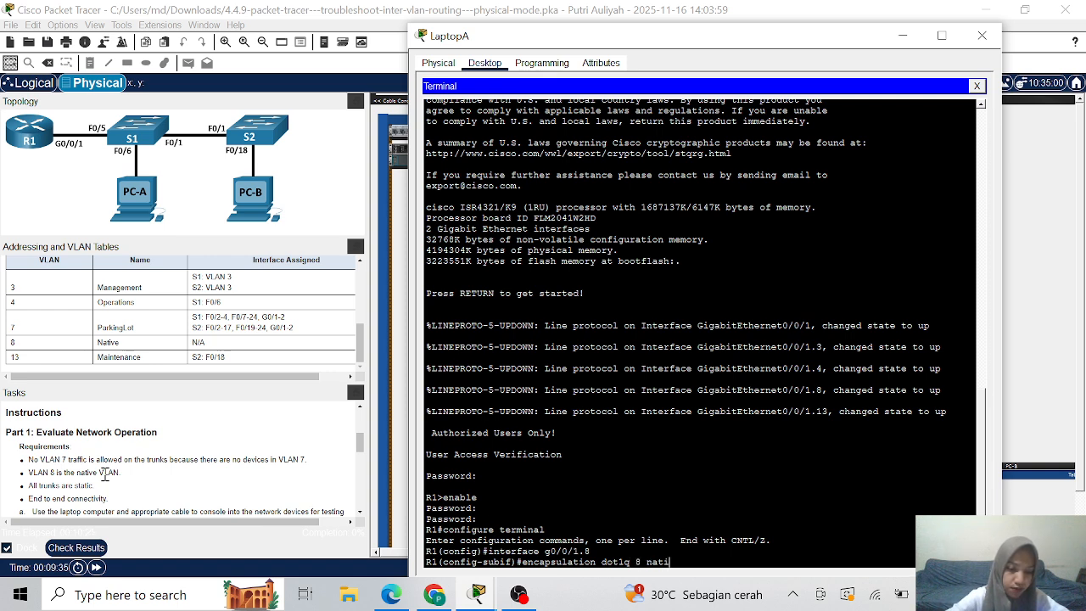
{"action": "type", "text": "ive"}
{"action": "key", "text": "Return"}
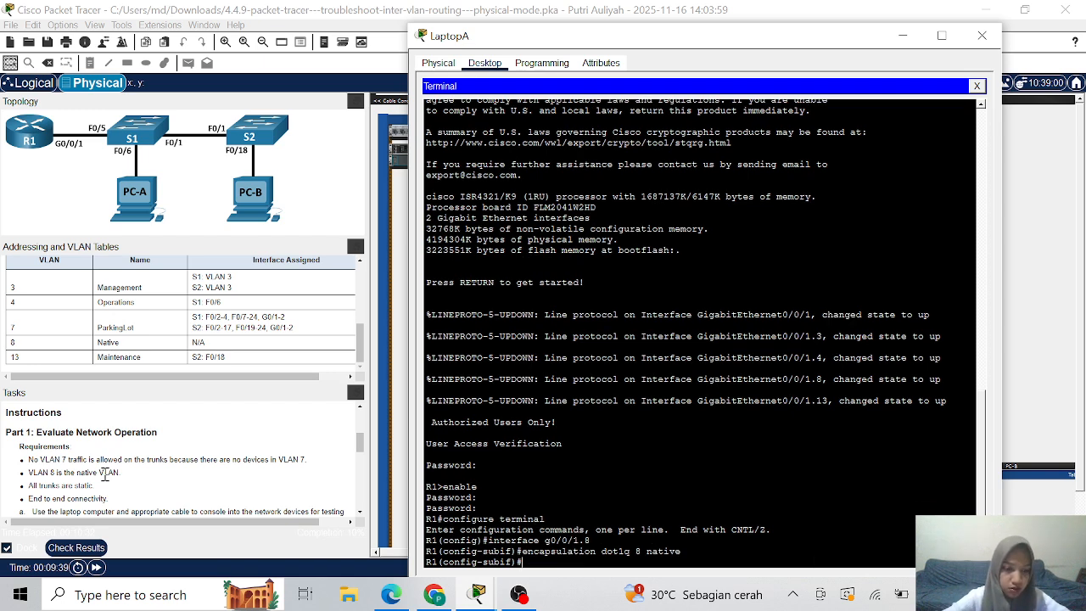
{"action": "type", "text": "e"}
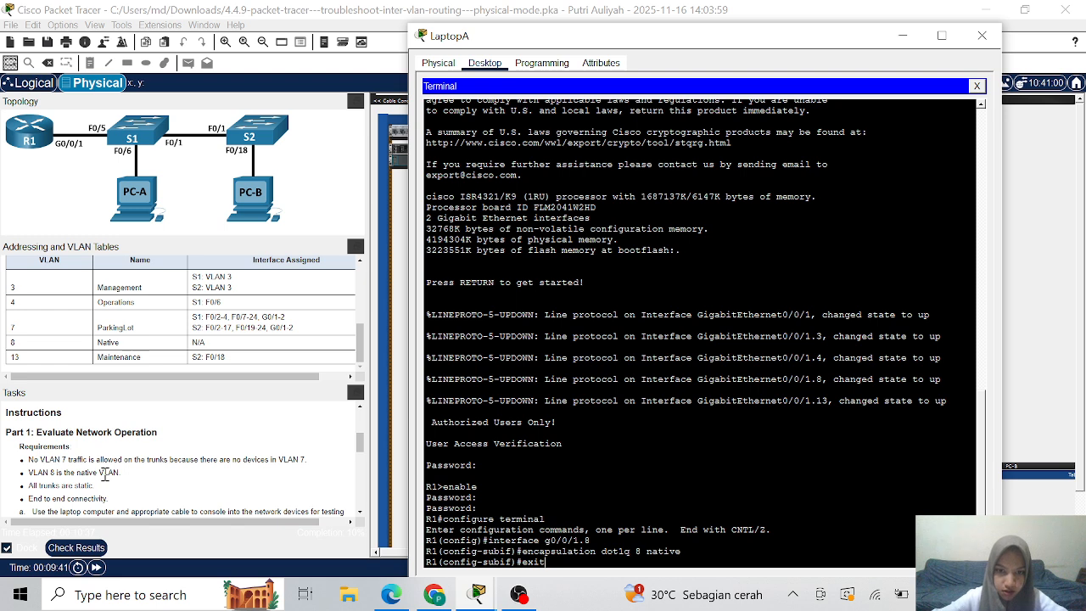
{"action": "type", "text": "xit"}
{"action": "key", "text": "Return"}
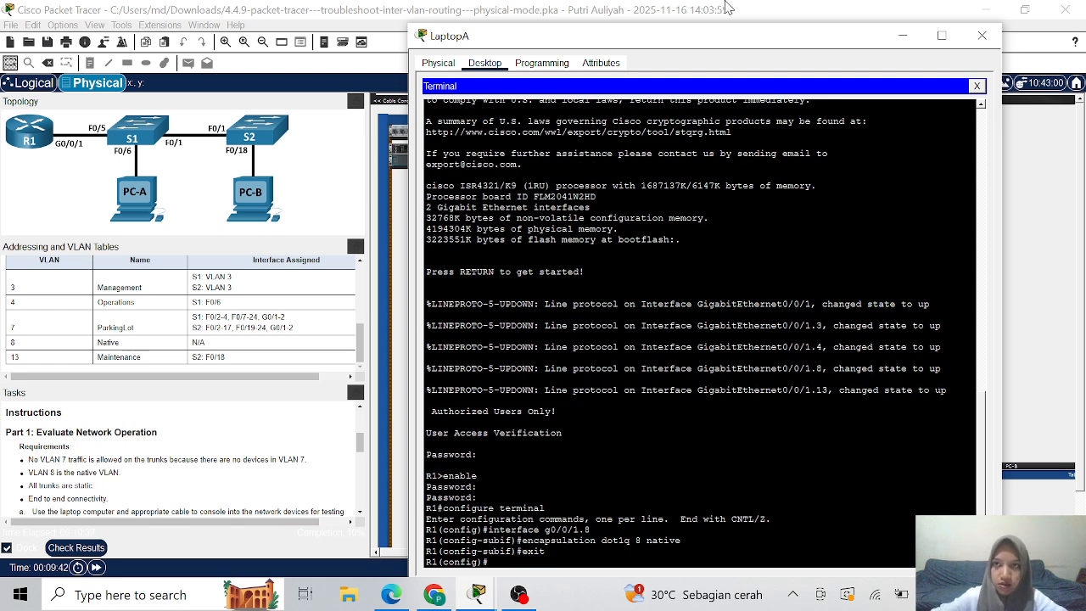
- Review Check Results' Assessment Items: 1/10, only R1's native VLAN correct; then close it
{"action": "left_click", "coordinate": [900, 38]}
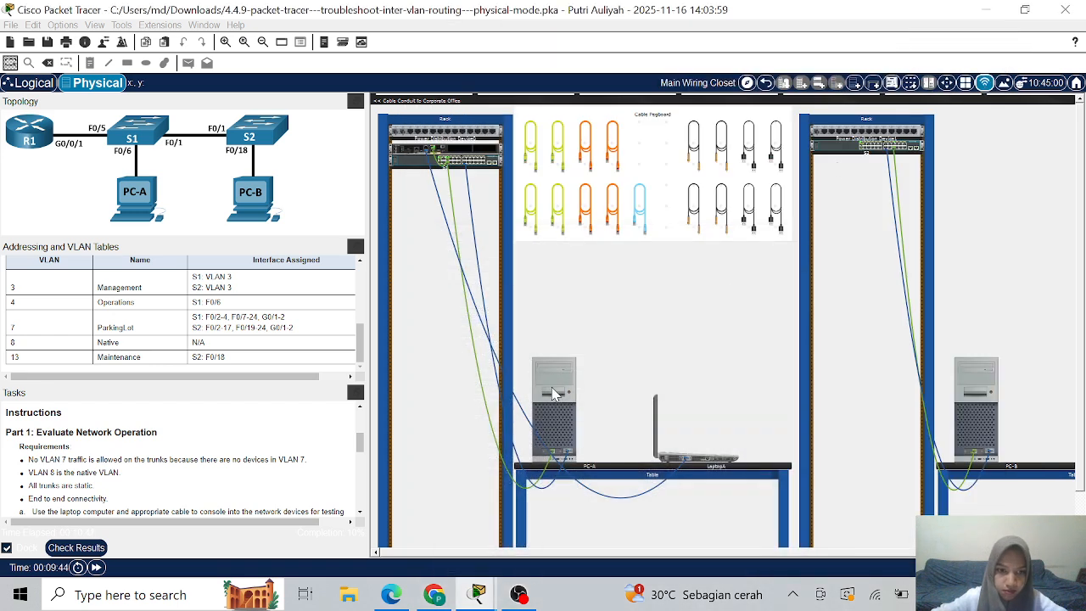
{"action": "scroll", "coordinate": [263, 436], "scroll_direction": "down", "scroll_amount": 2}
{"action": "scroll", "coordinate": [263, 435], "scroll_direction": "down", "scroll_amount": 3}
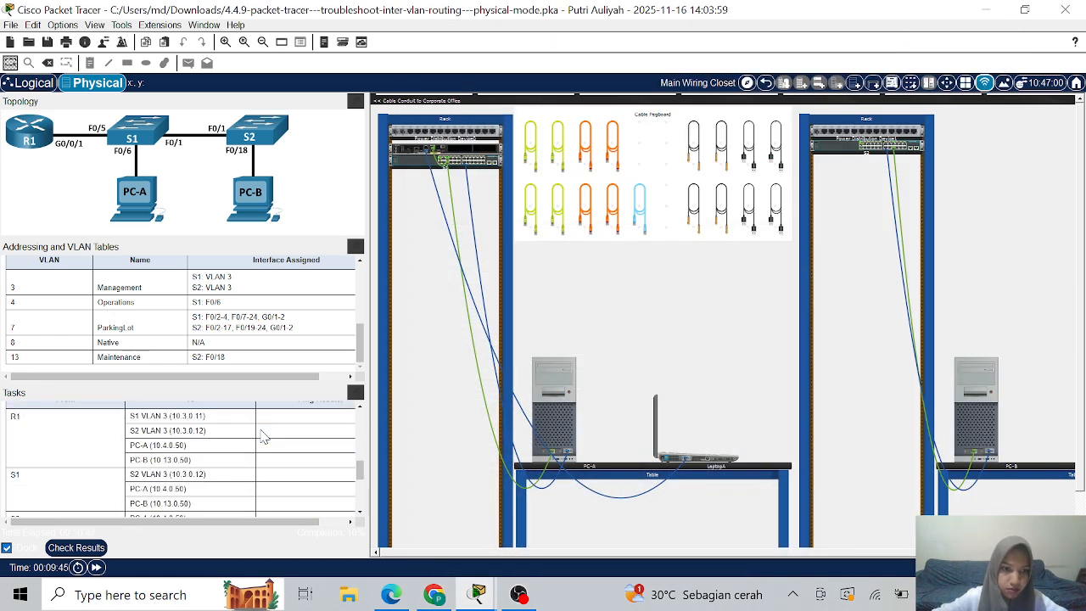
{"action": "scroll", "coordinate": [263, 435], "scroll_direction": "up", "scroll_amount": 3}
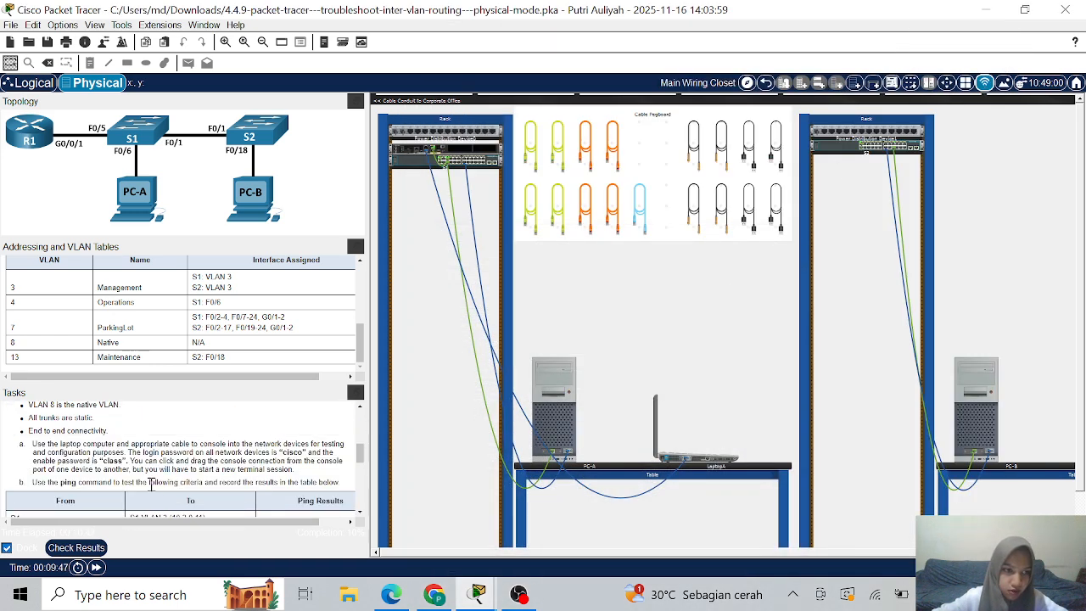
{"action": "left_click", "coordinate": [76, 549]}
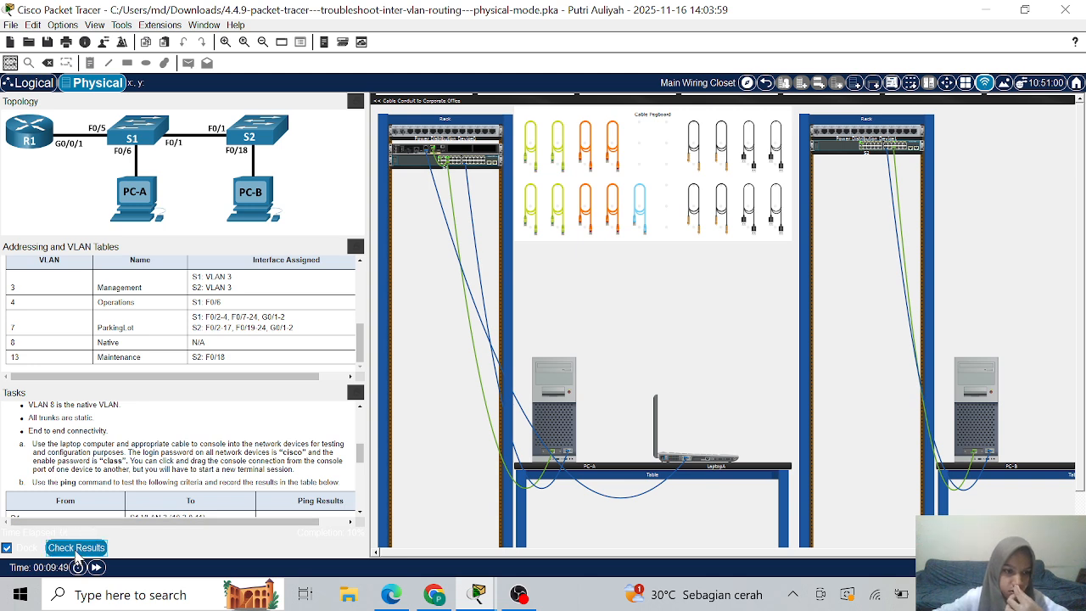
{"action": "left_click", "coordinate": [158, 93]}
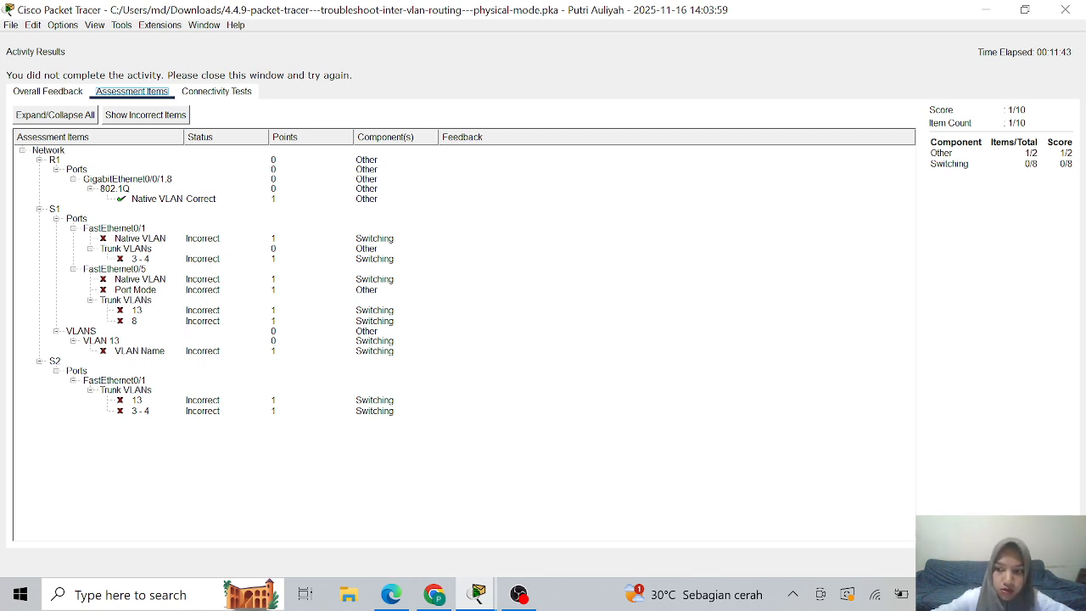
{"action": "left_click", "coordinate": [1046, 562]}
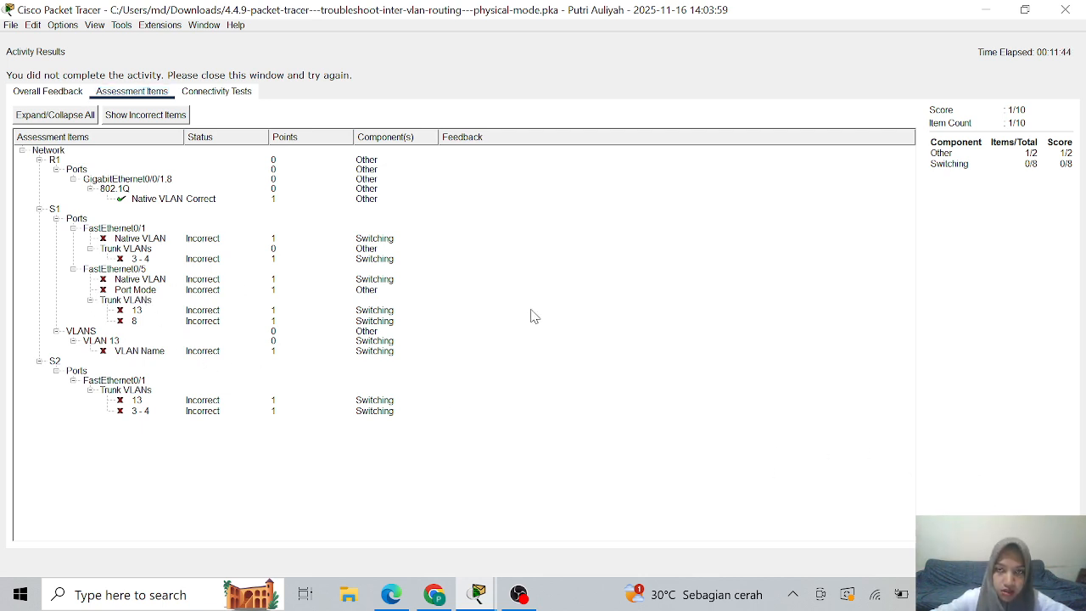
- Bring PC-A's console session forward and clear the stray 'cisco' text at the S1 prompt
{"action": "mouse_move", "coordinate": [489, 588]}
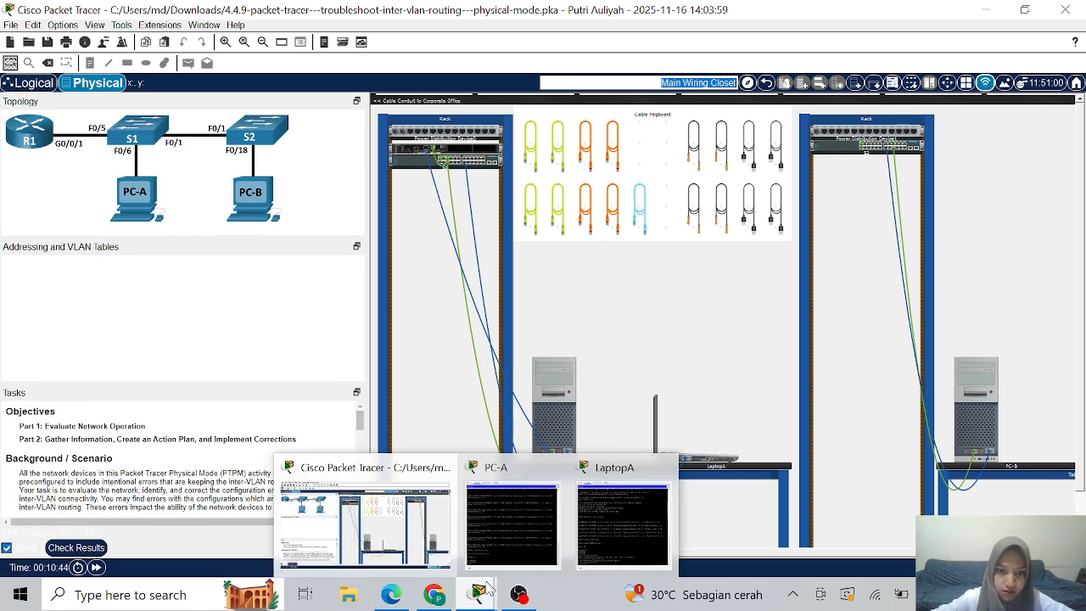
{"action": "left_click", "coordinate": [509, 520]}
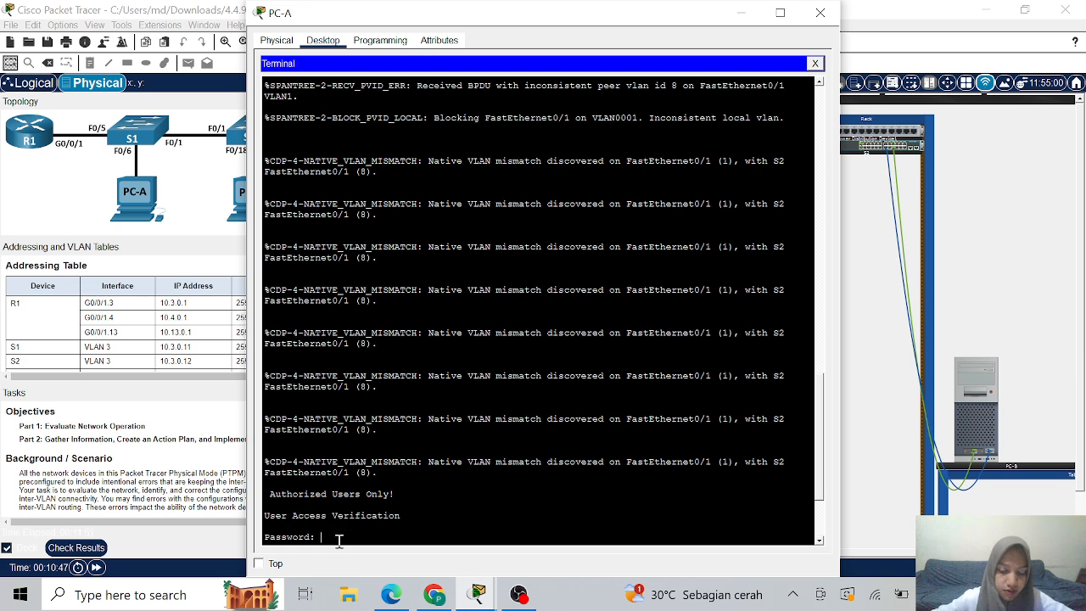
{"action": "type", "text": "cisco"}
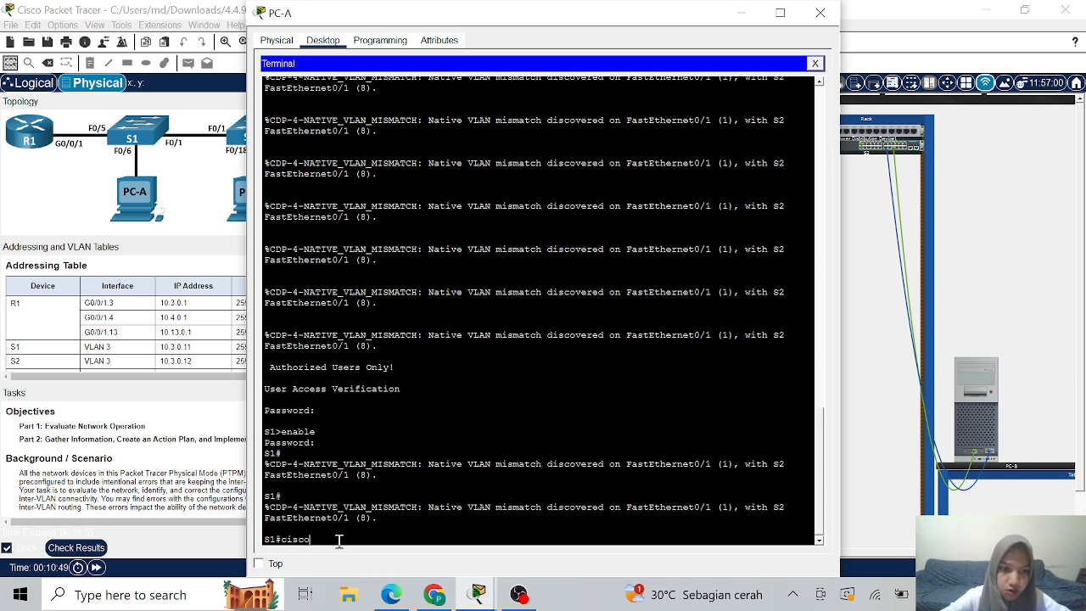
{"action": "key", "text": "BackSpace"}
{"action": "key", "text": "BackSpace"}
{"action": "key", "text": "BackSpace"}
{"action": "key", "text": "BackSpace"}
{"action": "key", "text": "BackSpace"}
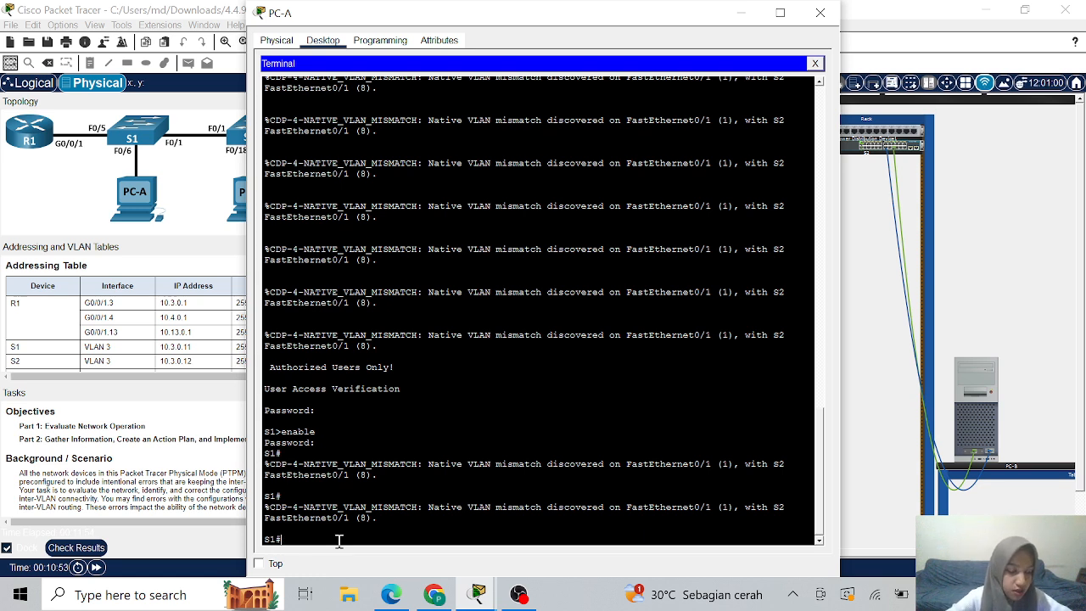
- Enter global configuration mode on S1 and reset FastEthernet0/5 with 'default interface'
{"action": "type", "text": "con"}
{"action": "key", "text": "Tab"}
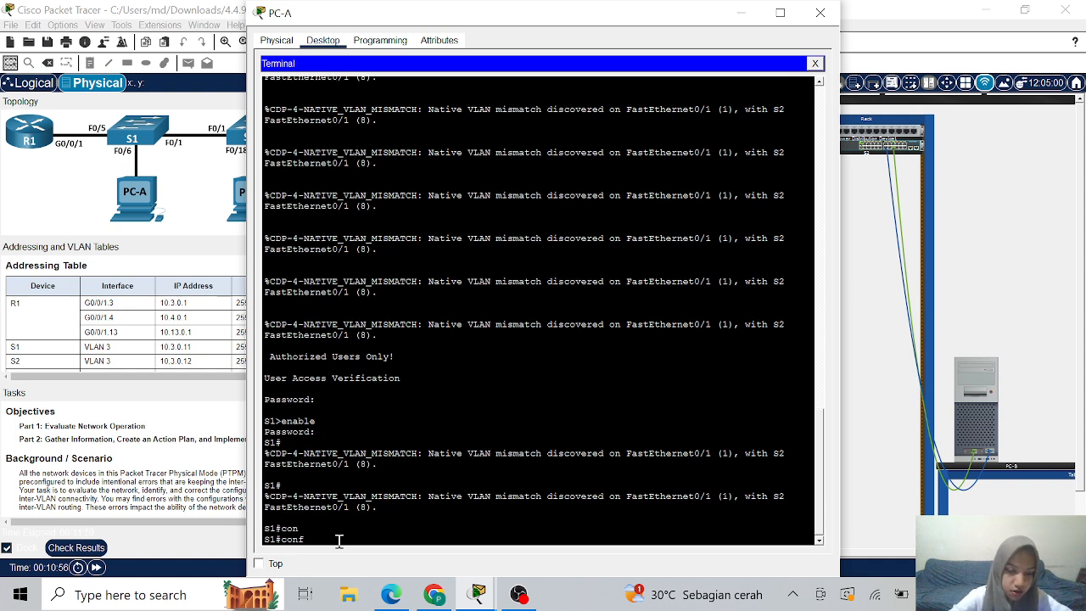
{"action": "type", "text": "f"}
{"action": "key", "text": "Tab"}
{"action": "type", "text": "te"}
{"action": "key", "text": "Tab"}
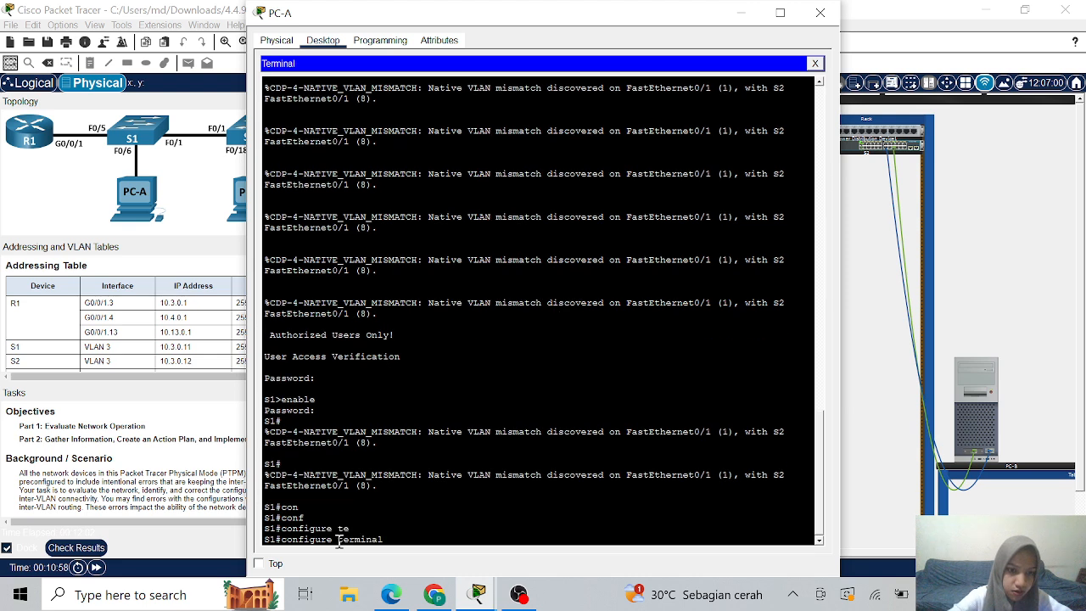
{"action": "key", "text": "Return"}
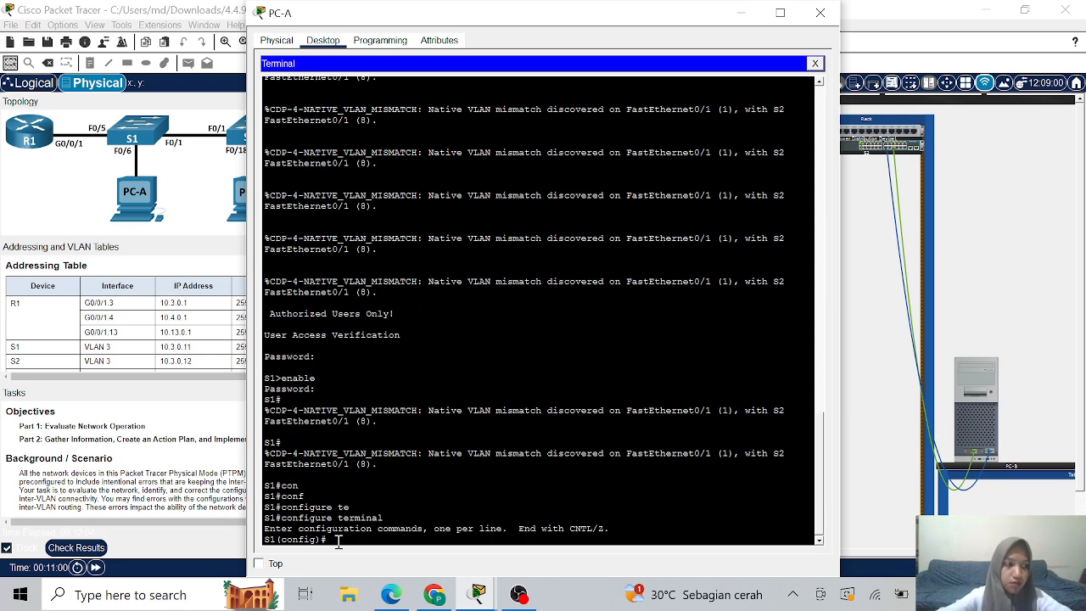
{"action": "type", "text": "d"}
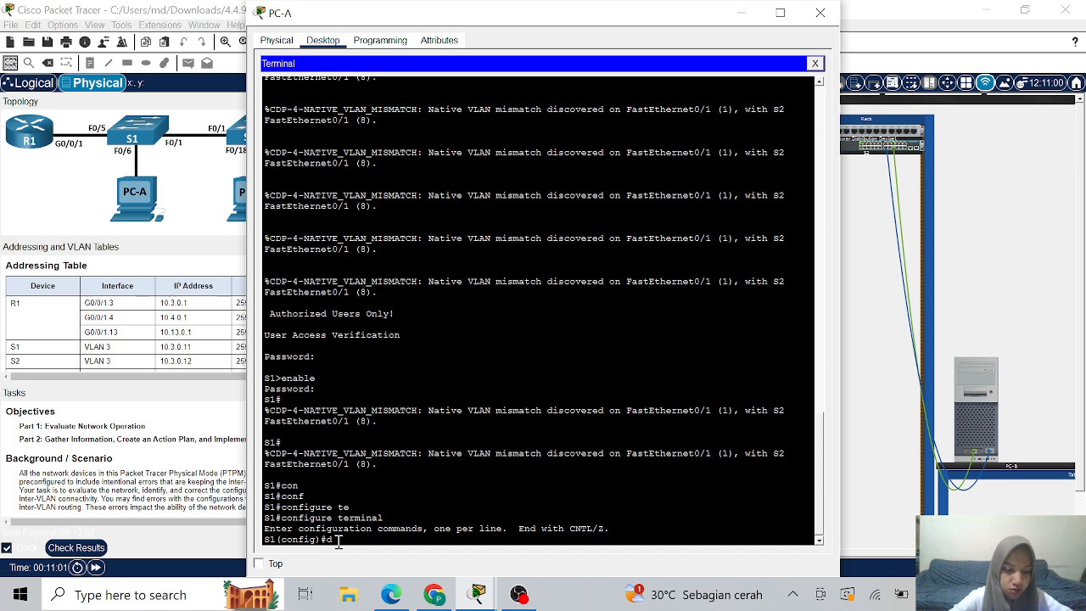
{"action": "type", "text": "efault"}
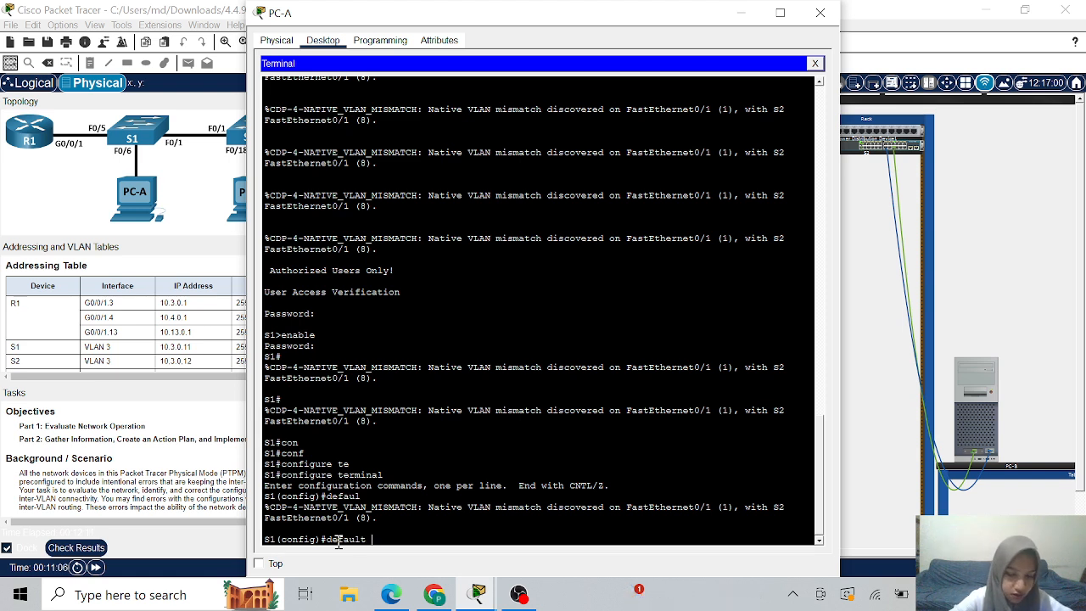
{"action": "type", "text": " interface"}
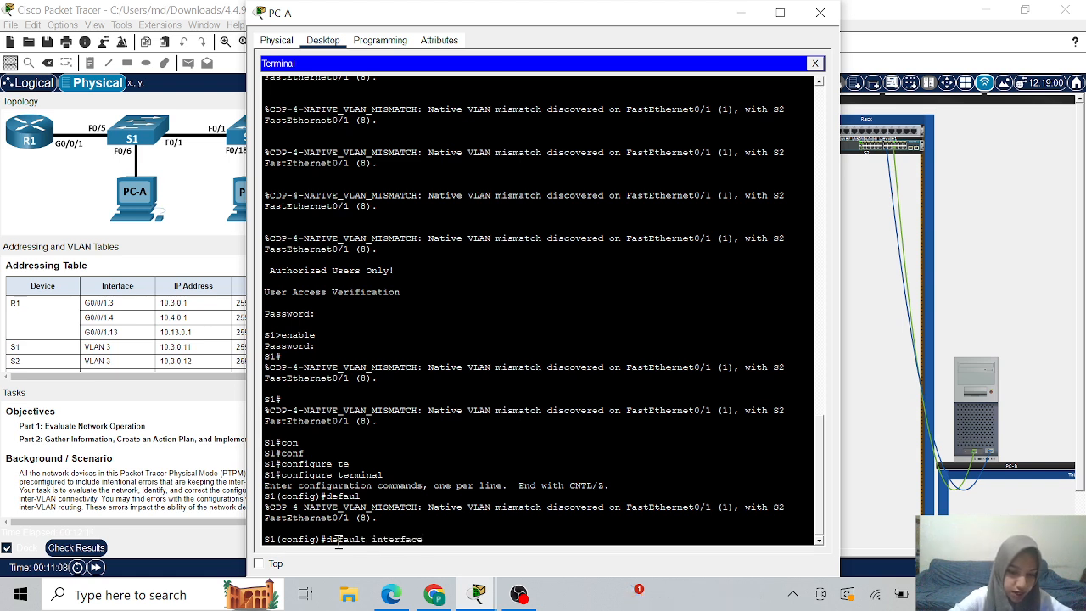
{"action": "type", "text": " 0"}
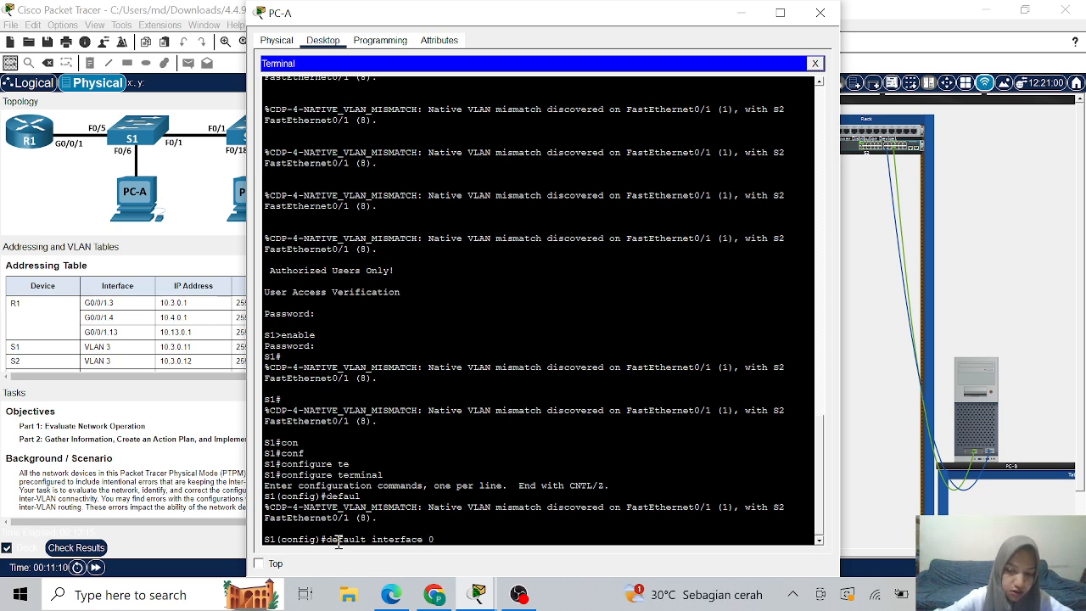
{"action": "type", "text": "/5"}
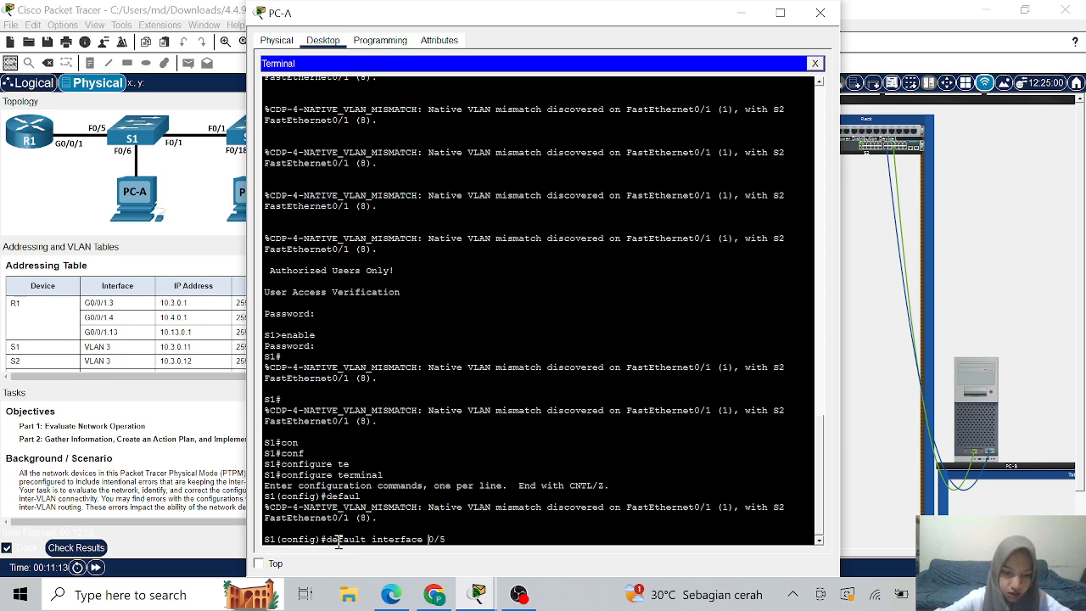
{"action": "type", "text": "f"}
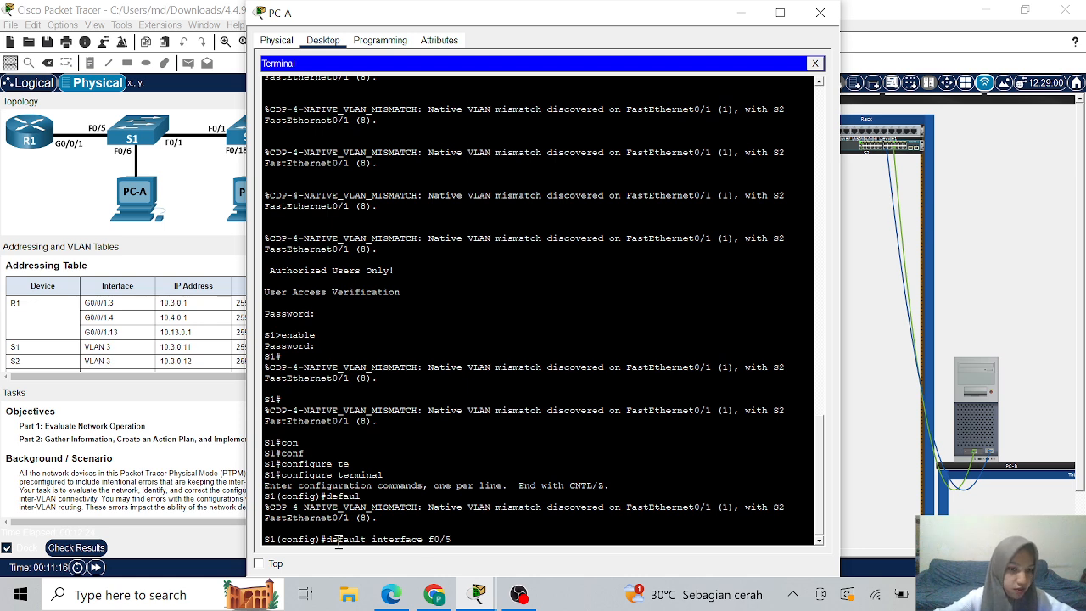
{"action": "key", "text": "Return"}
{"action": "key", "text": "Return"}
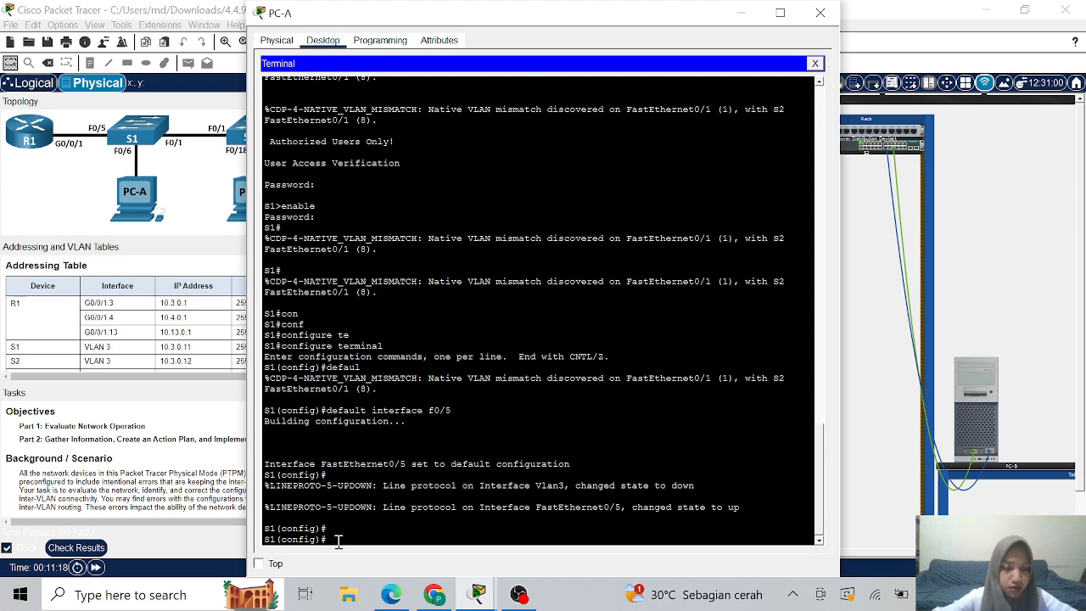
- Configure S1's FastEthernet0/5 as a trunk port with 'switchport mode trunk'
{"action": "type", "text": "inter"}
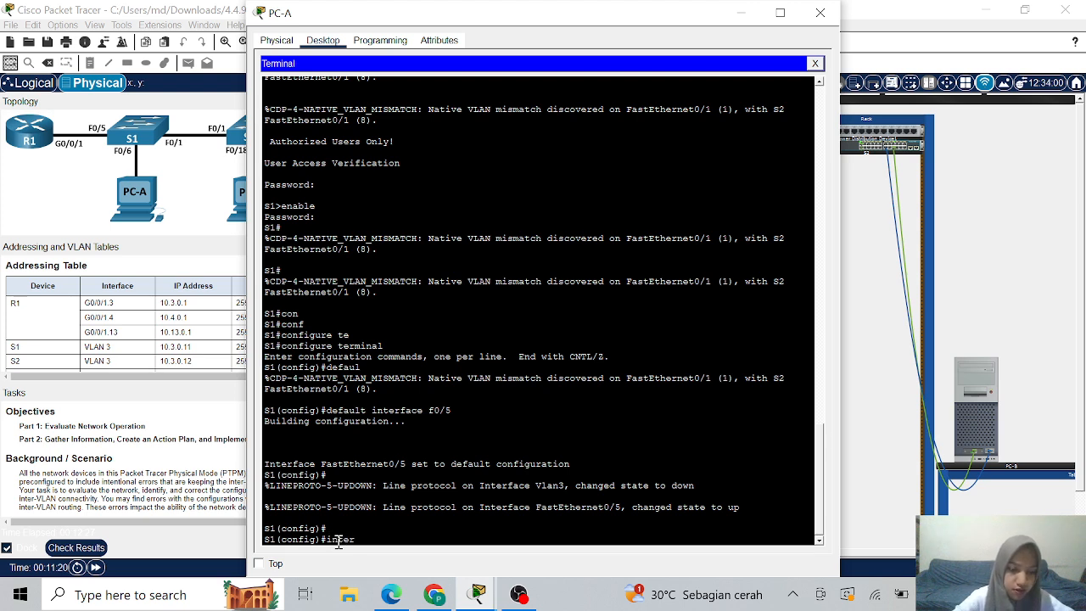
{"action": "key", "text": "Tab"}
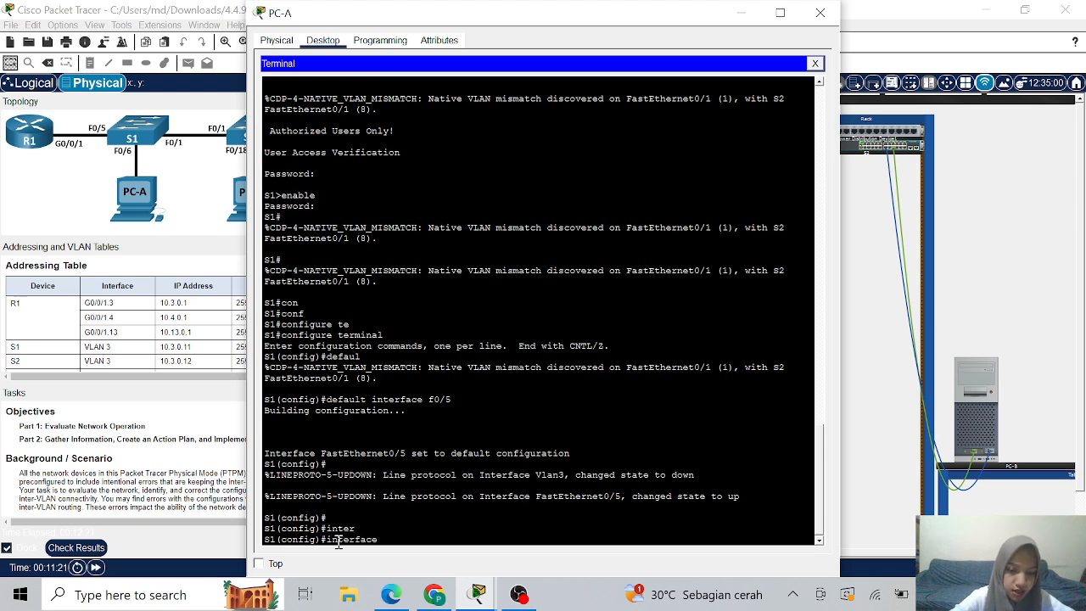
{"action": "type", "text": "f0/5"}
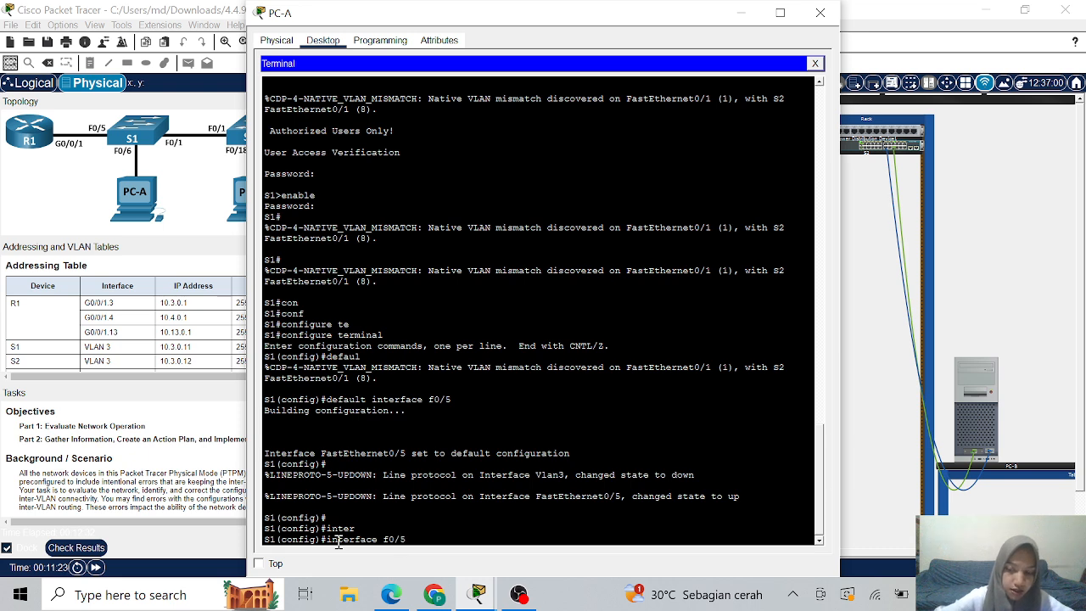
{"action": "key", "text": "Return"}
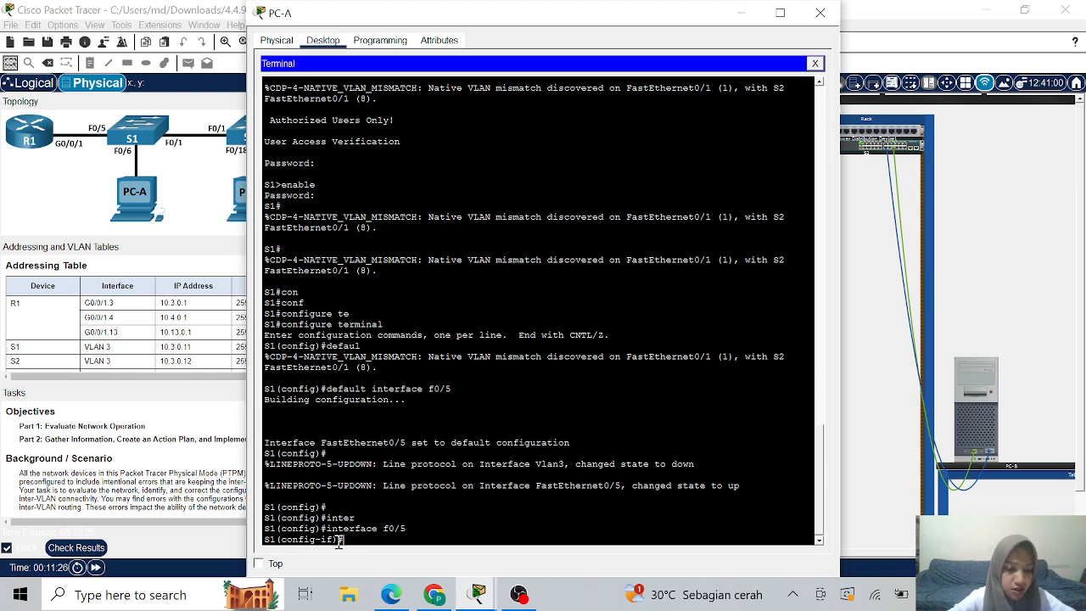
{"action": "type", "text": "sw"}
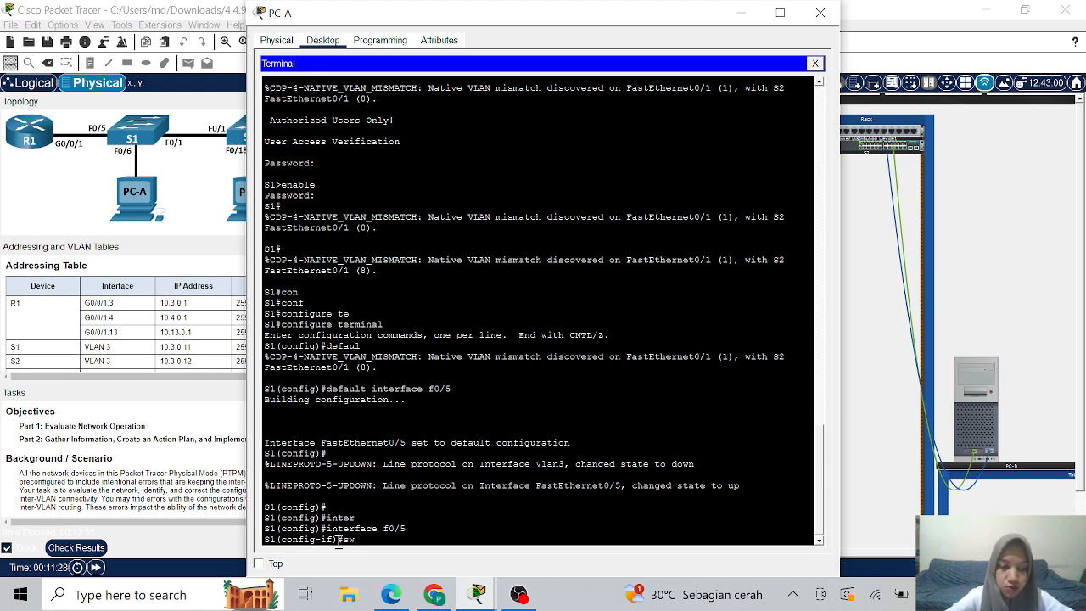
{"action": "key", "text": "Tab"}
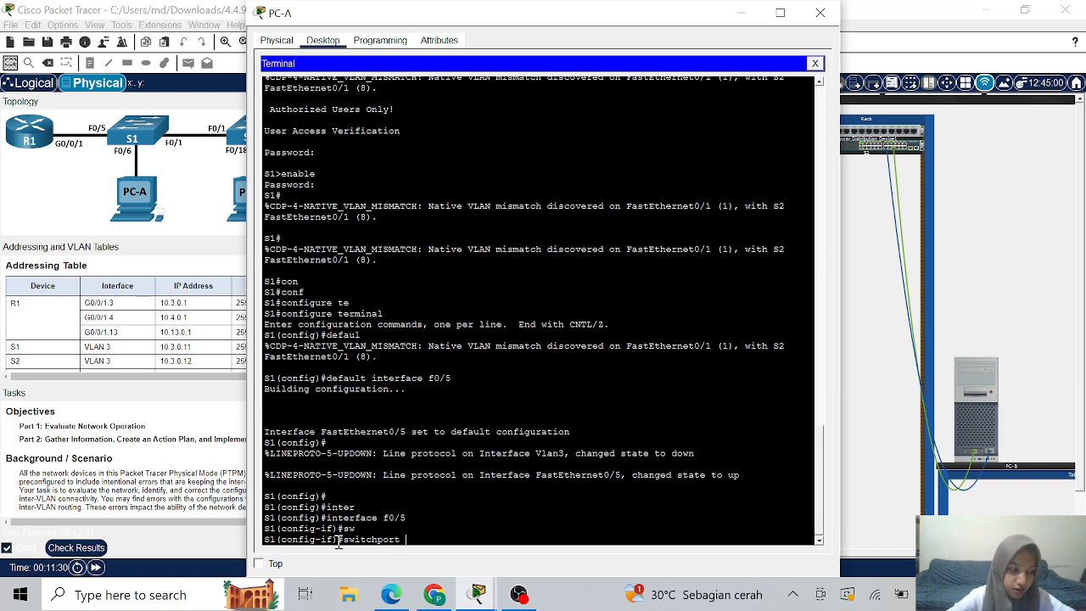
{"action": "type", "text": "mode trunk"}
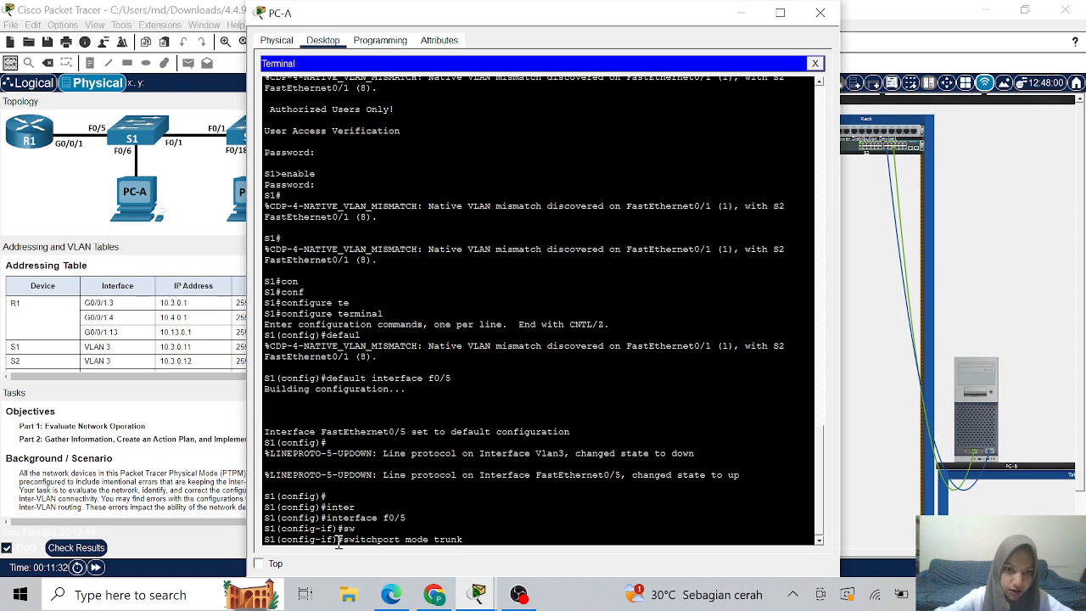
{"action": "key", "text": "Return"}
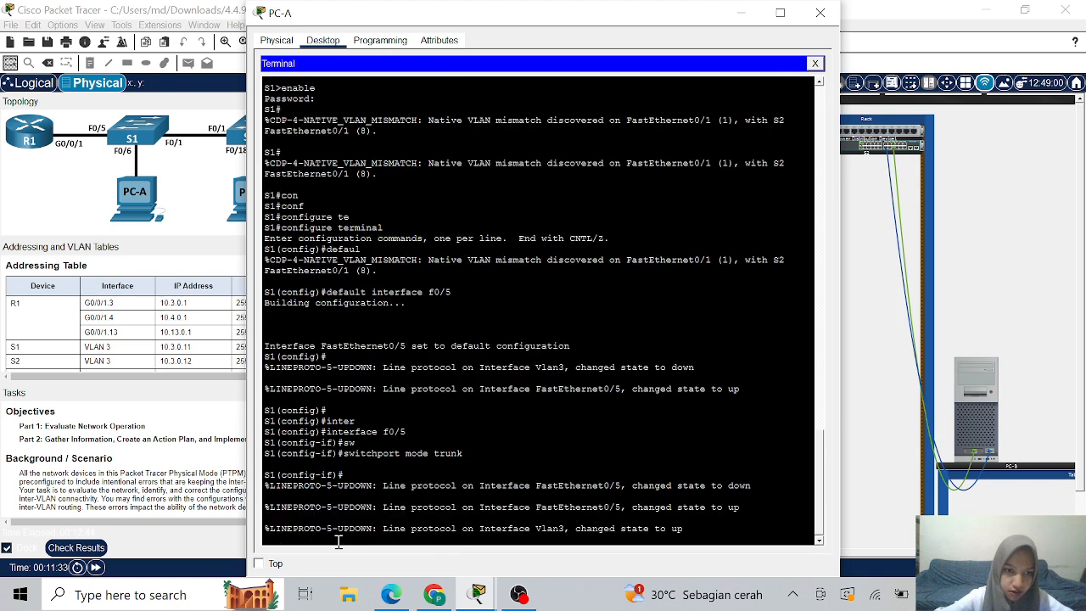
{"action": "key", "text": "Return"}
{"action": "key", "text": "Return"}
{"action": "key", "text": "Return"}
{"action": "key", "text": "Return"}
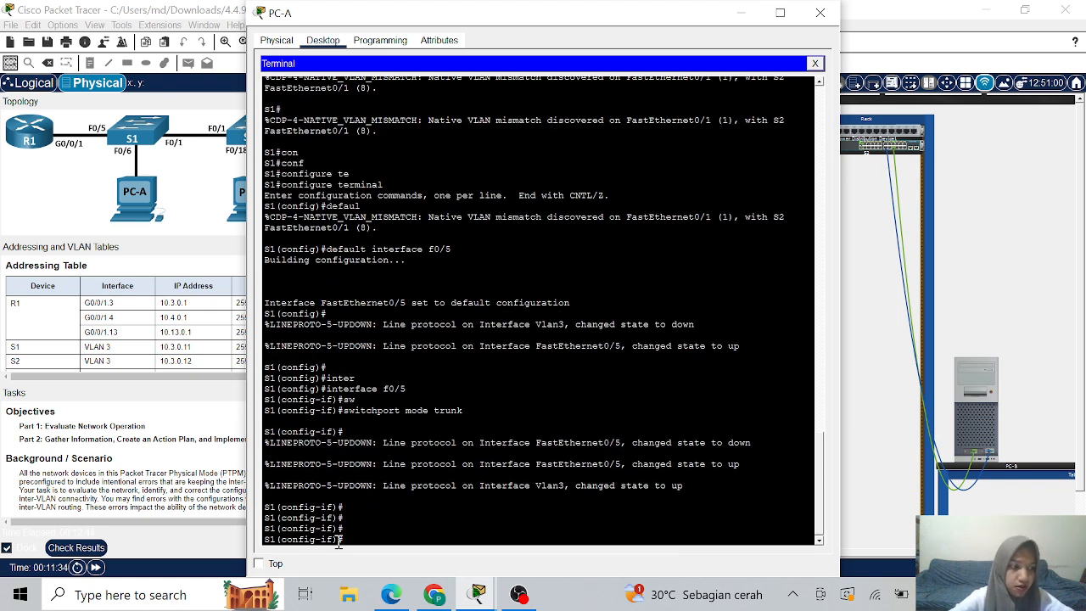
- Set the FastEthernet0/5 trunk's native VLAN to 8
{"action": "type", "text": "sw"}
{"action": "key", "text": "Tab"}
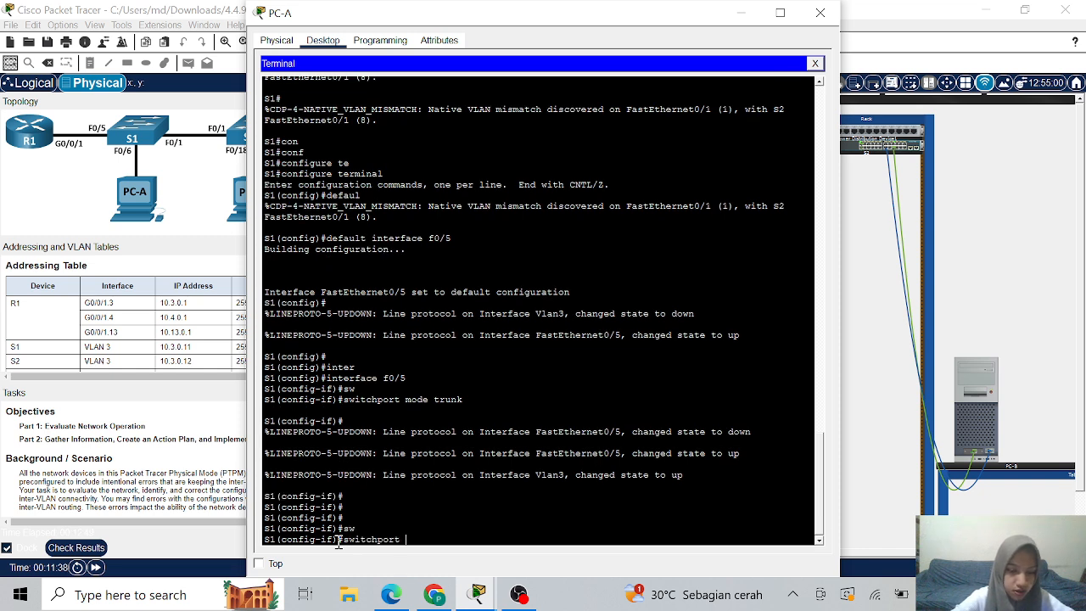
{"action": "type", "text": "trunk"}
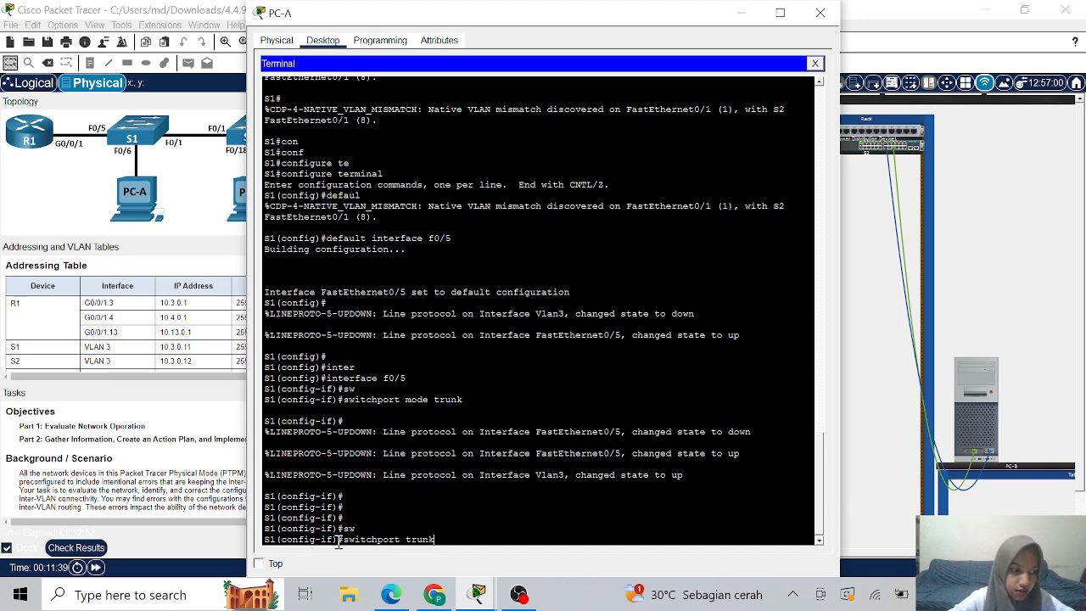
{"action": "type", "text": " nati"}
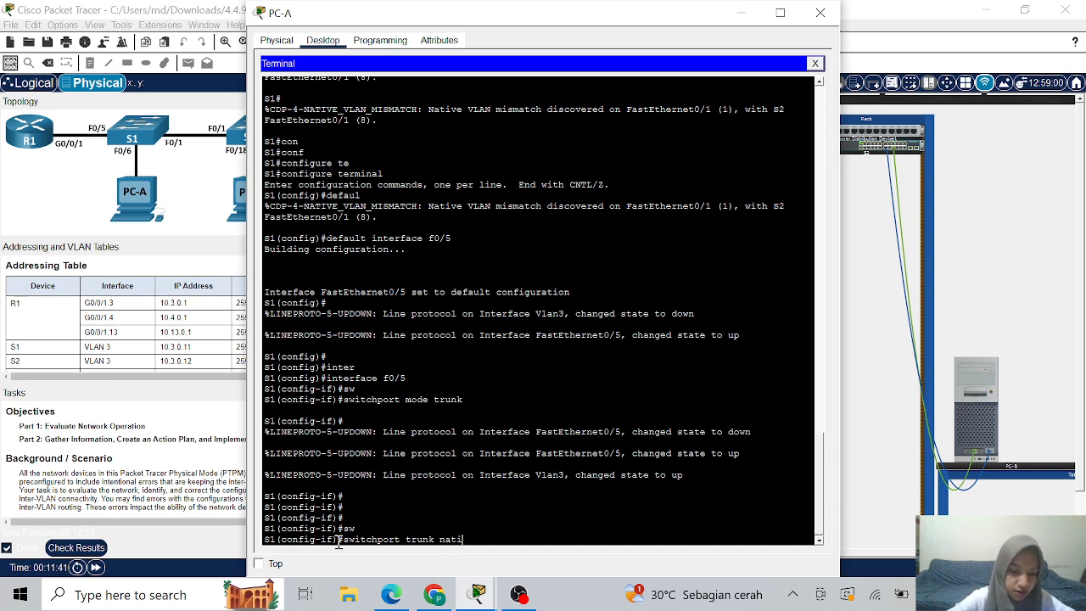
{"action": "type", "text": "ve vlan"}
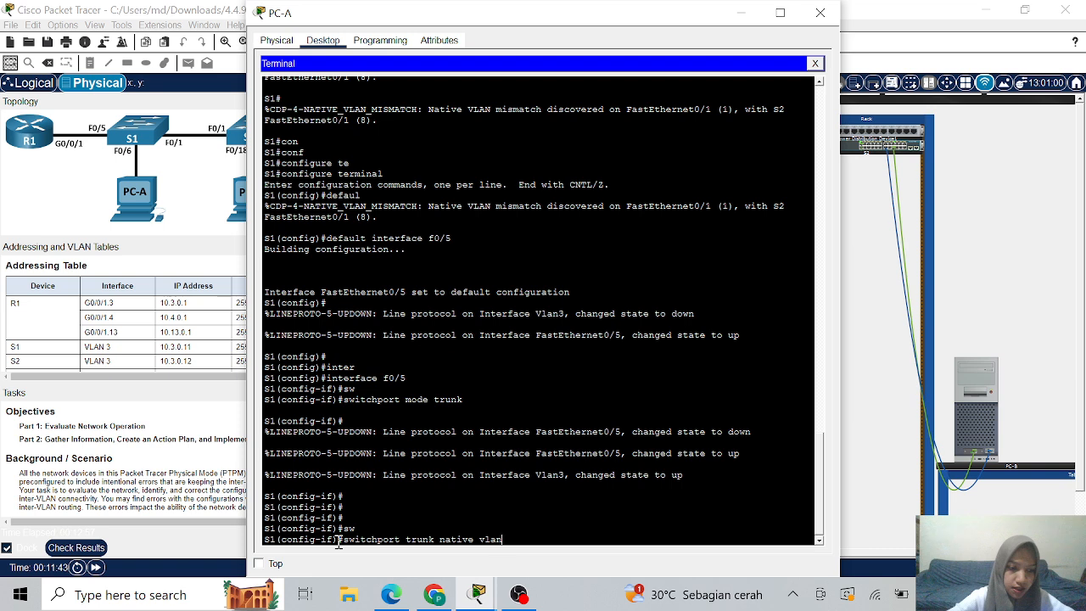
{"action": "type", "text": " 8"}
{"action": "key", "text": "Return"}
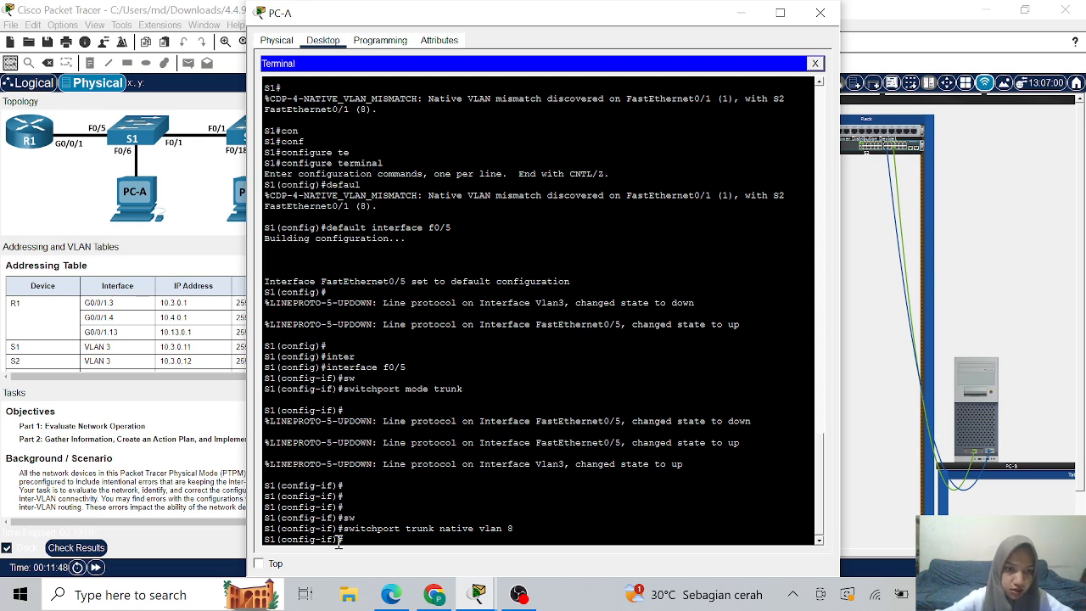
- Change FastEthernet0/5's allowed trunk VLAN list to 3,4,8,13
{"action": "type", "text": "sw"}
{"action": "key", "text": "Tab"}
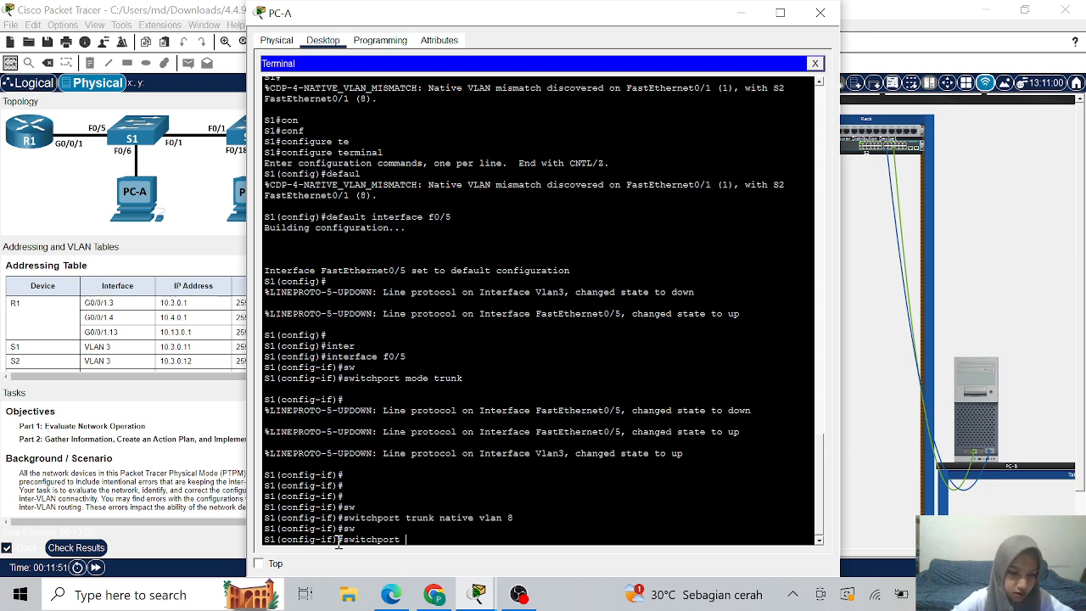
{"action": "type", "text": "trunk allo"}
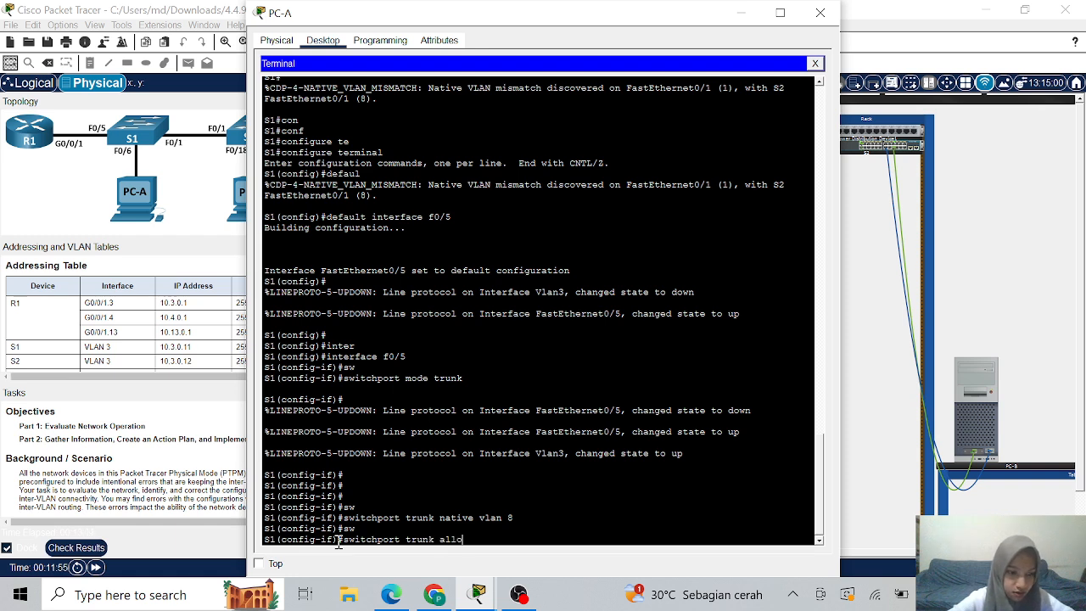
{"action": "type", "text": "wed"}
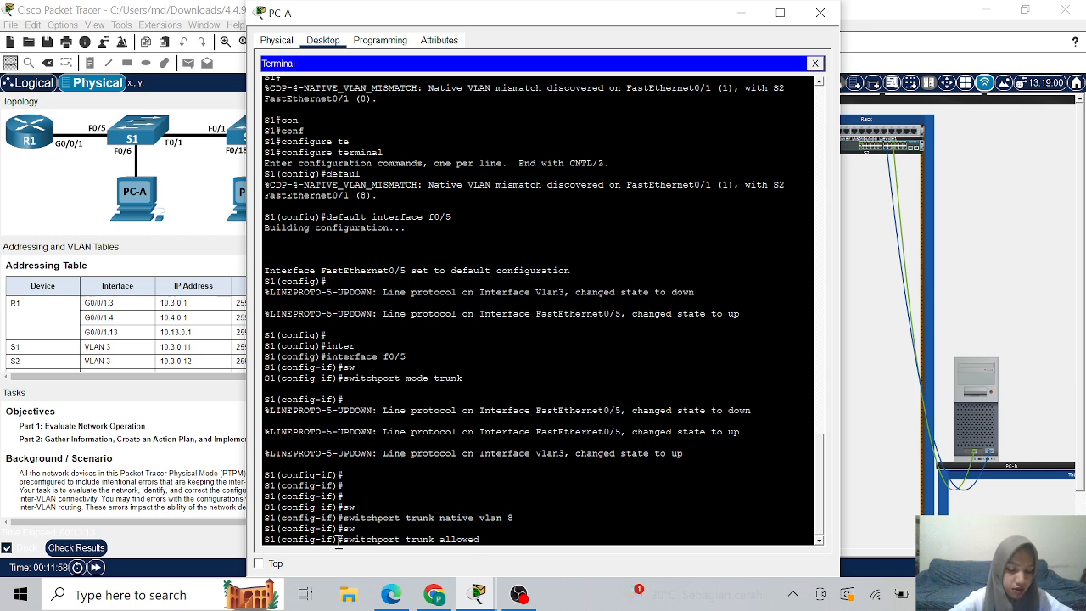
{"action": "type", "text": " vlan "}
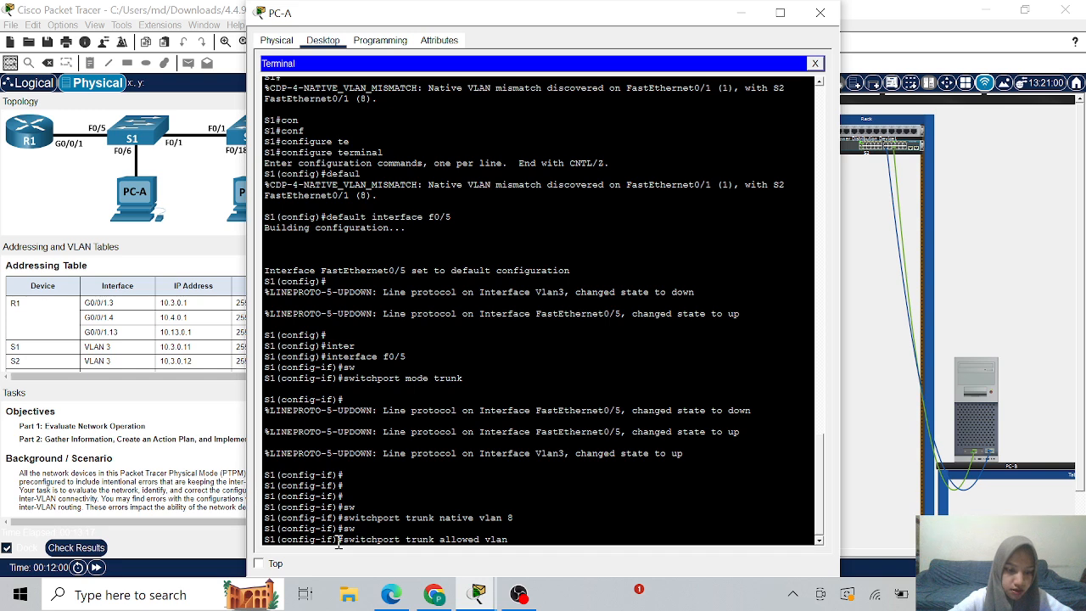
{"action": "type", "text": "3,1"}
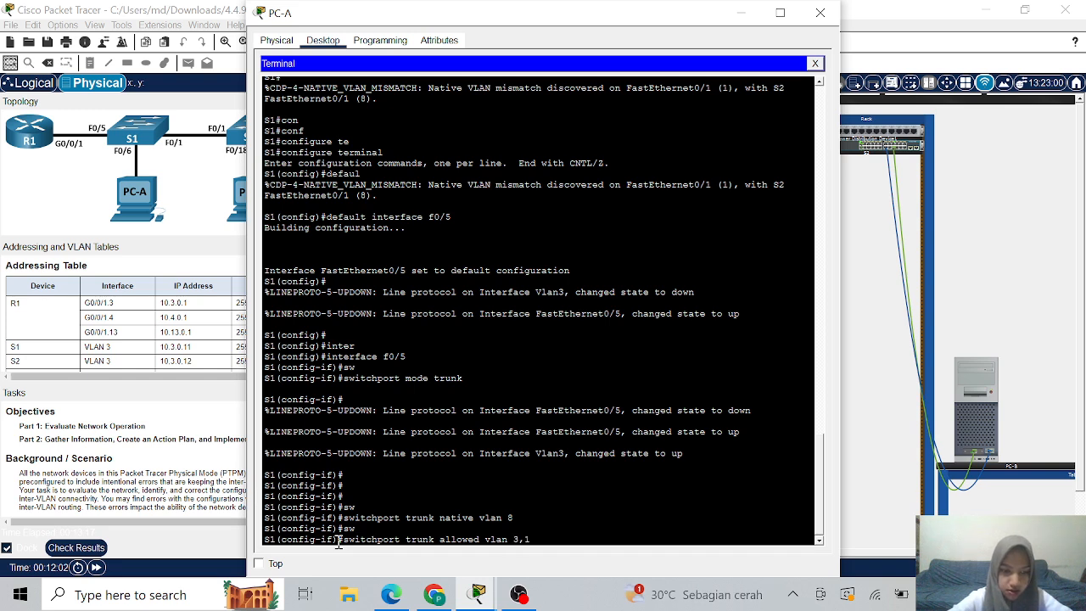
{"action": "type", "text": "3,"}
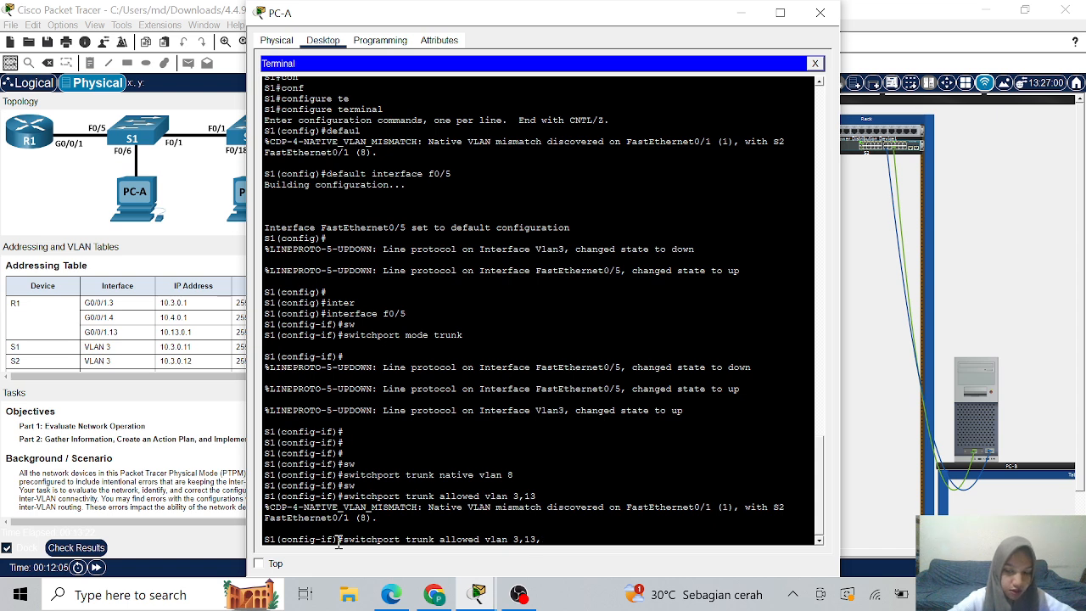
{"action": "key", "text": "BackSpace"}
{"action": "key", "text": "BackSpace"}
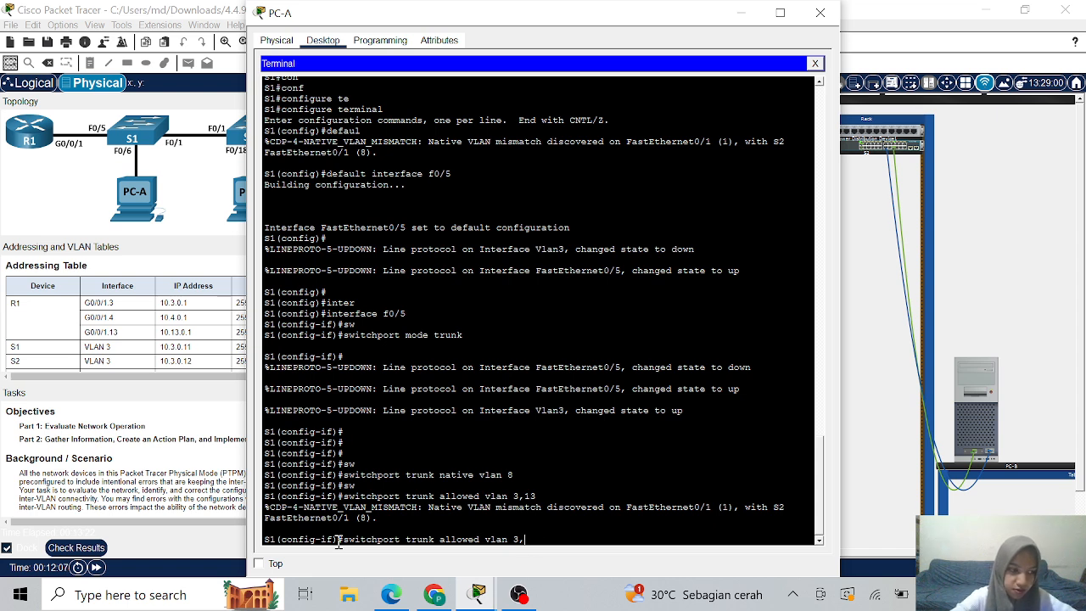
{"action": "type", "text": "4,"}
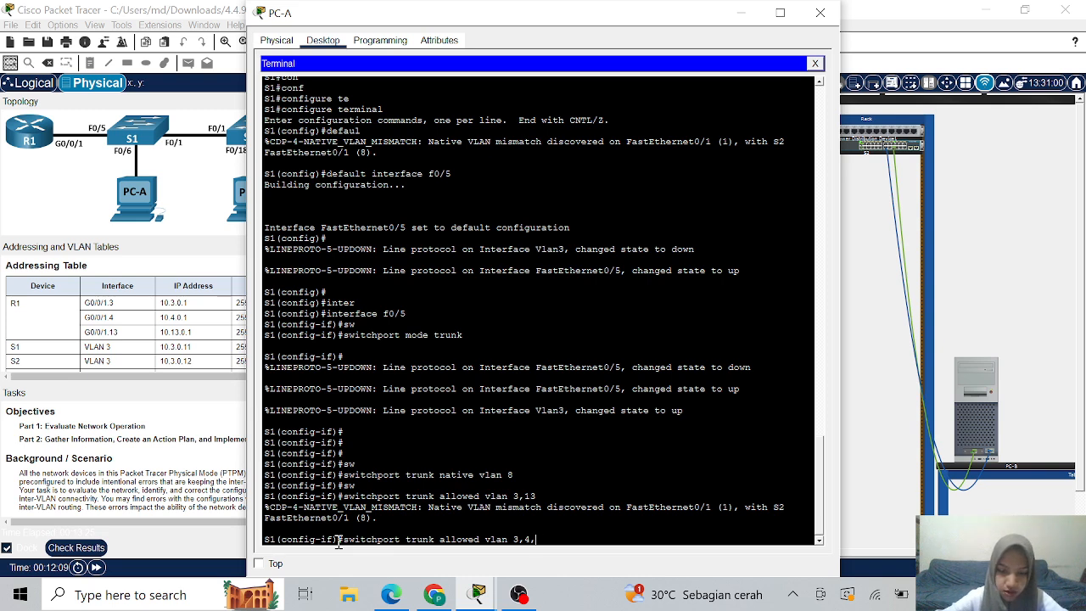
{"action": "type", "text": "8,13"}
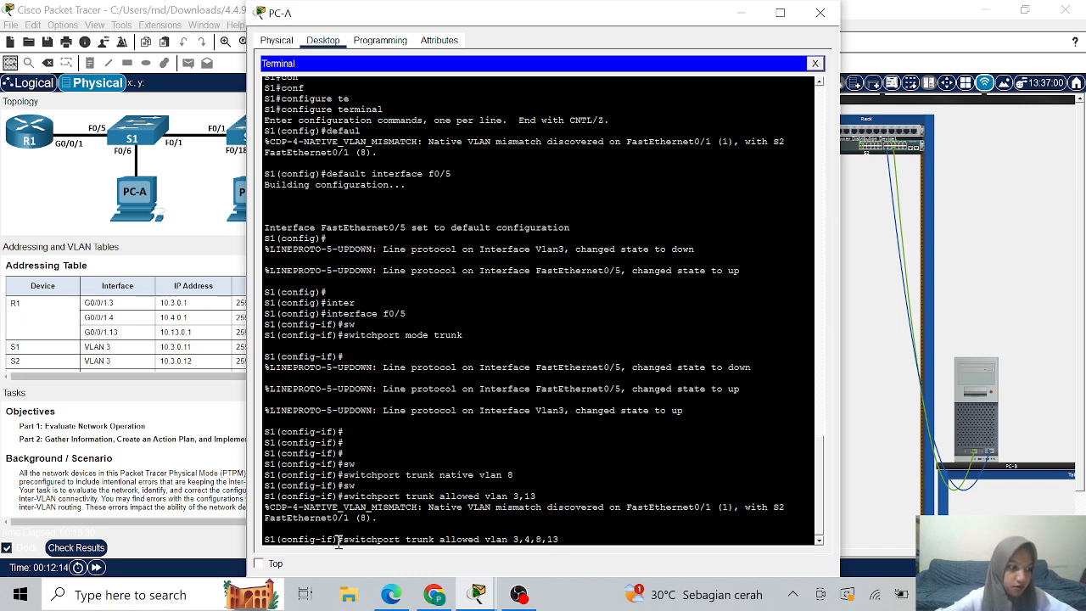
{"action": "key", "text": "Return"}
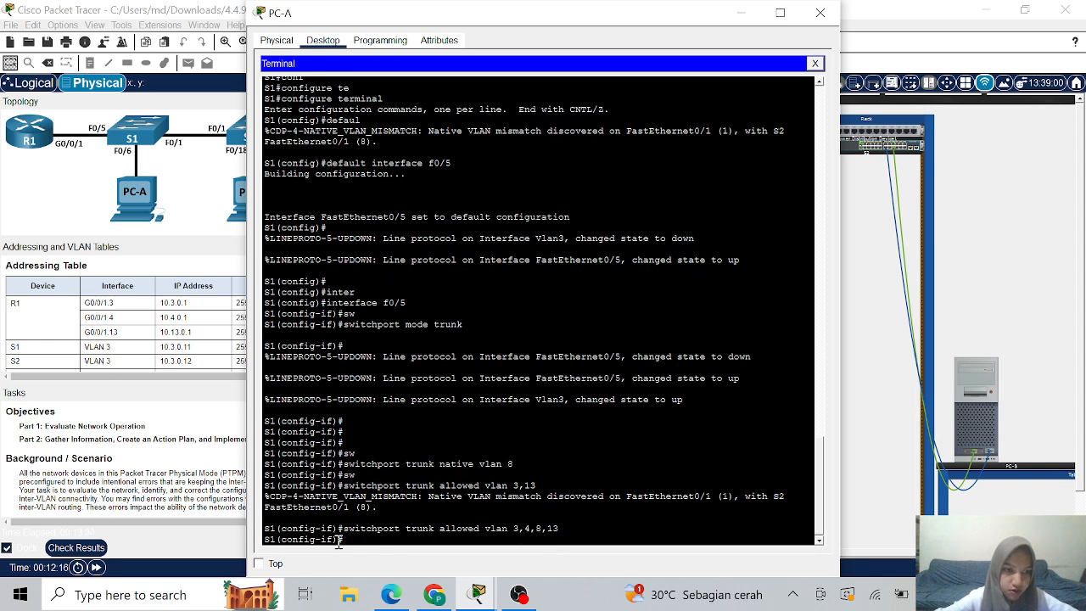
{"action": "type", "text": "in"}
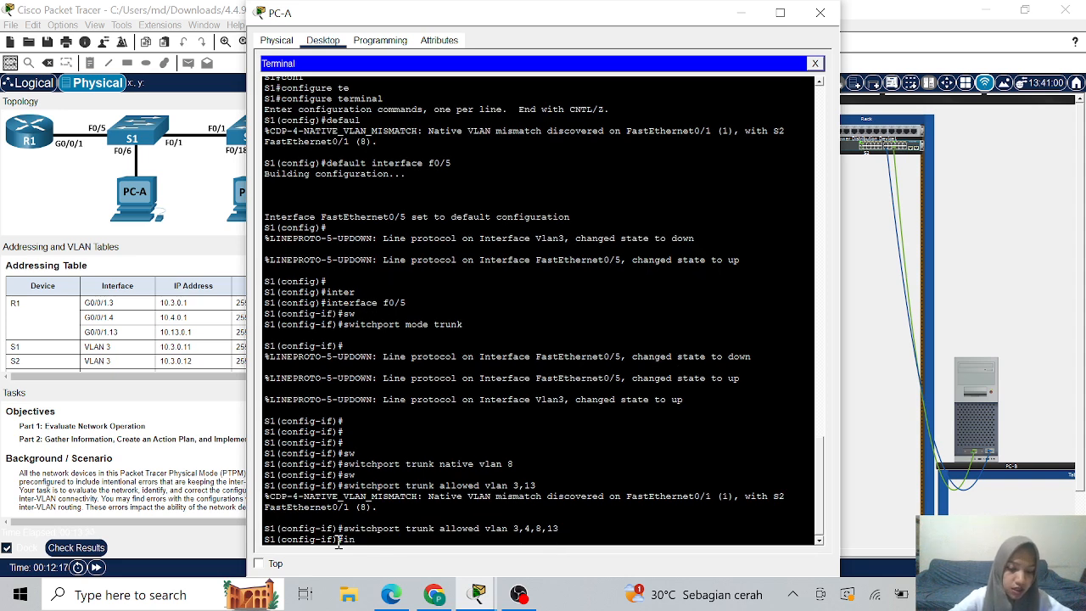
{"action": "type", "text": "terface"}
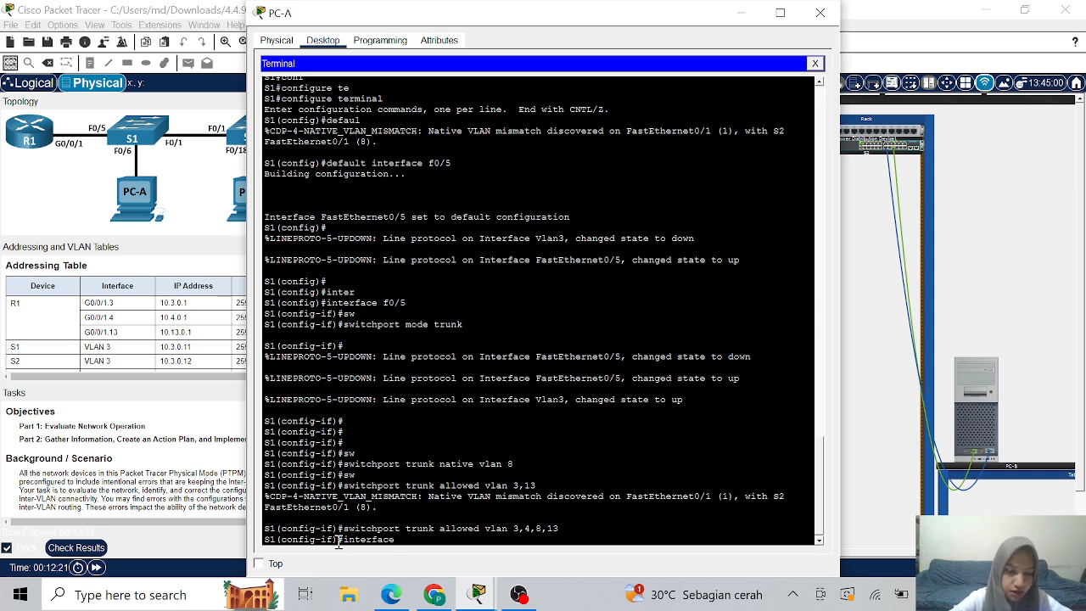
{"action": "type", "text": " f0/"}
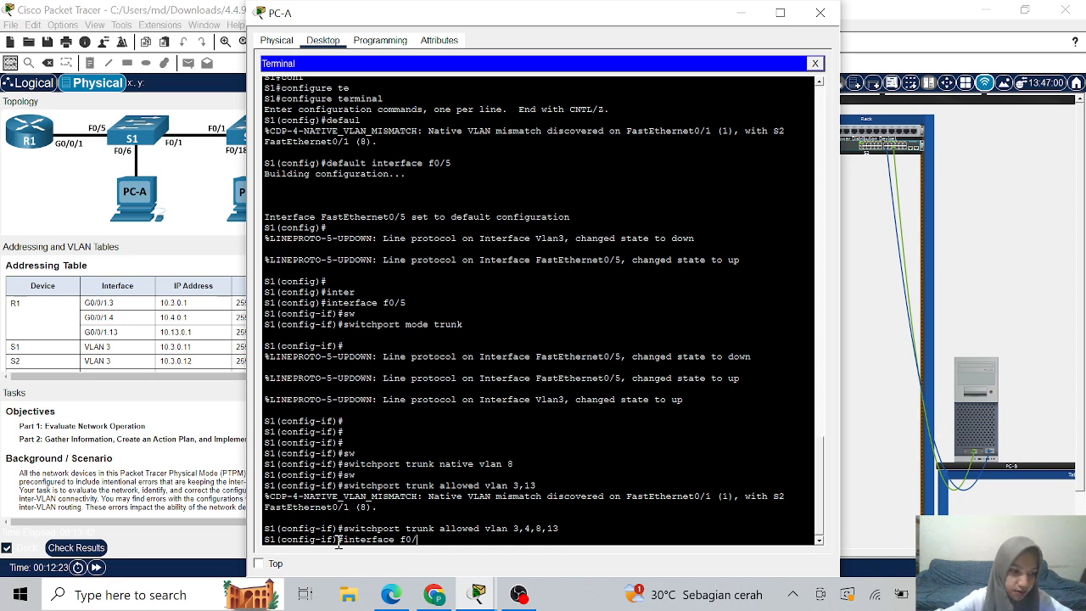
{"action": "type", "text": "1"}
- On S1's FastEthernet0/1, allow only VLANs 3 and 13 on the trunk
{"action": "key", "text": "Return"}
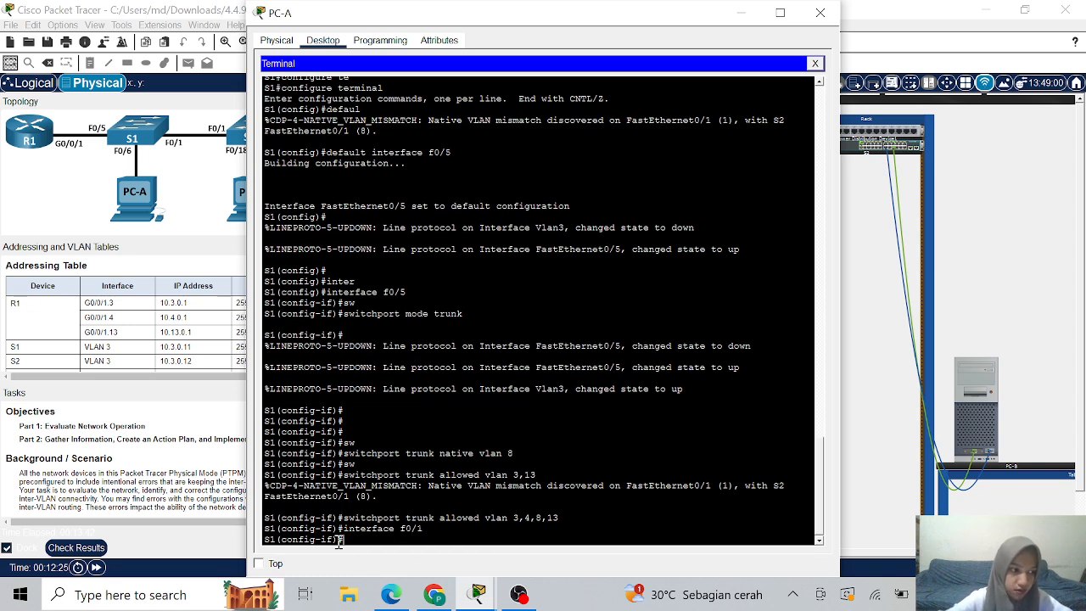
{"action": "type", "text": "sw"}
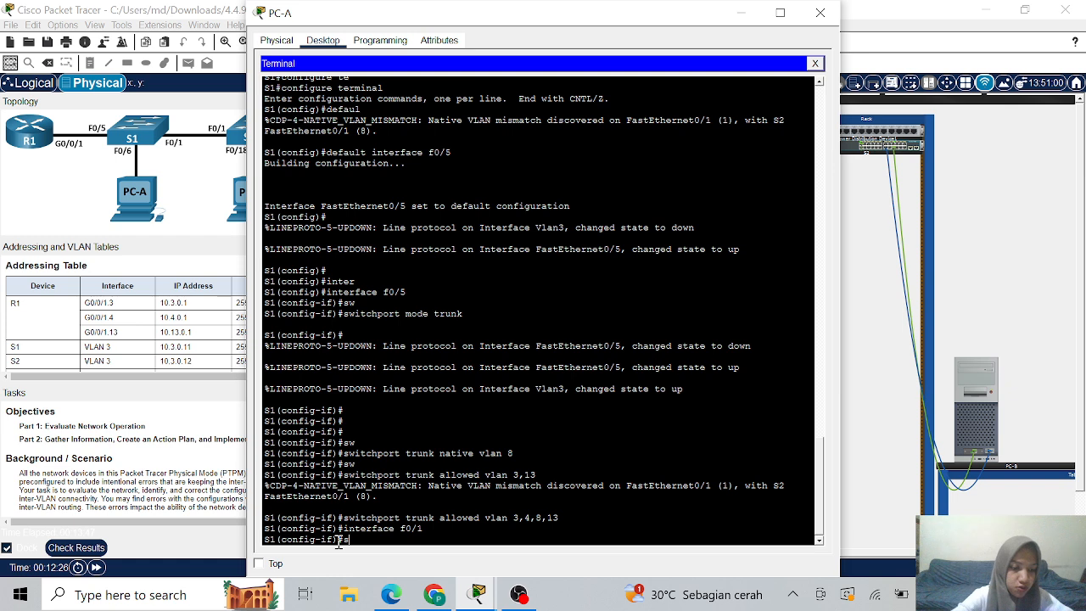
{"action": "key", "text": "Tab"}
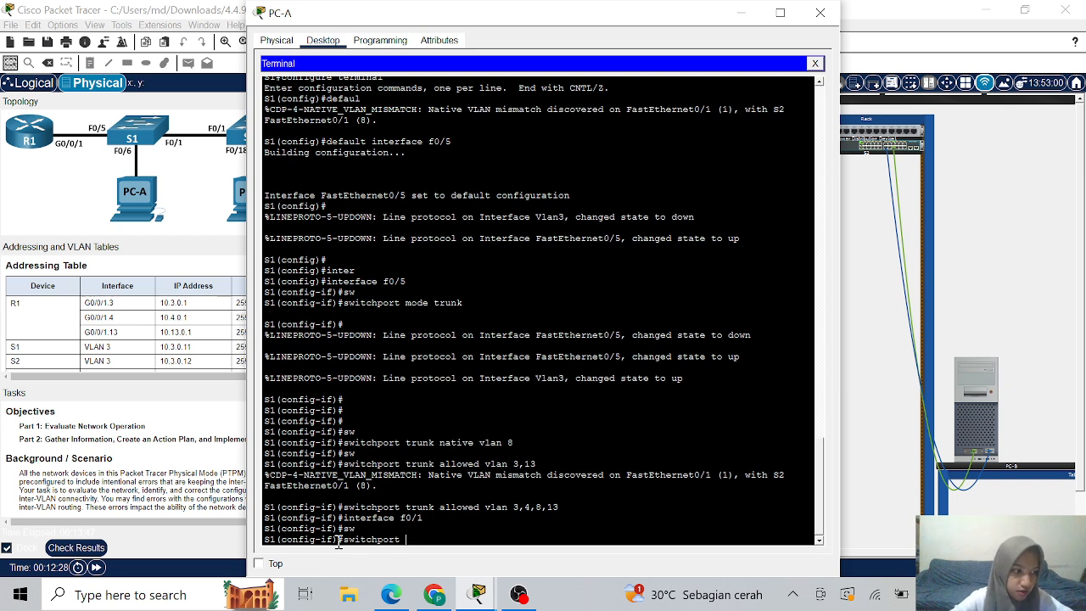
{"action": "type", "text": "tru"}
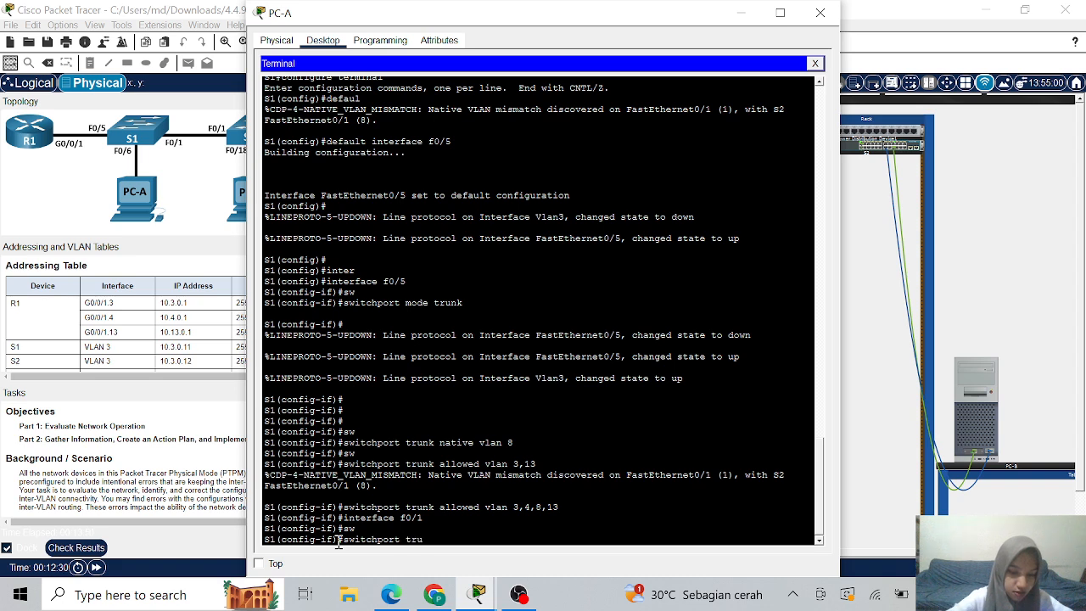
{"action": "type", "text": "nk al"}
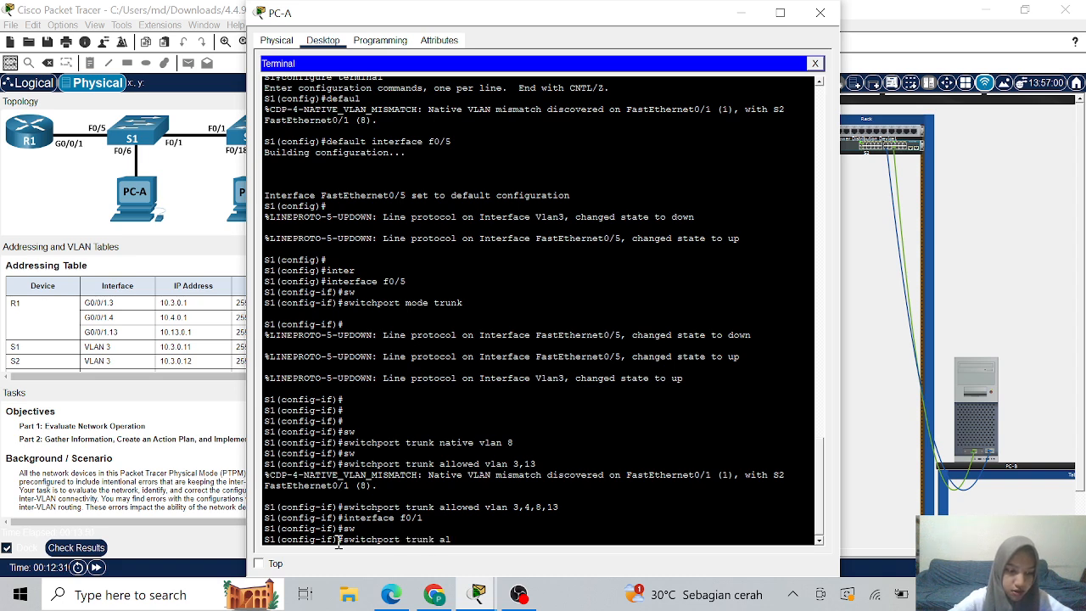
{"action": "type", "text": "l"}
{"action": "key", "text": "Tab"}
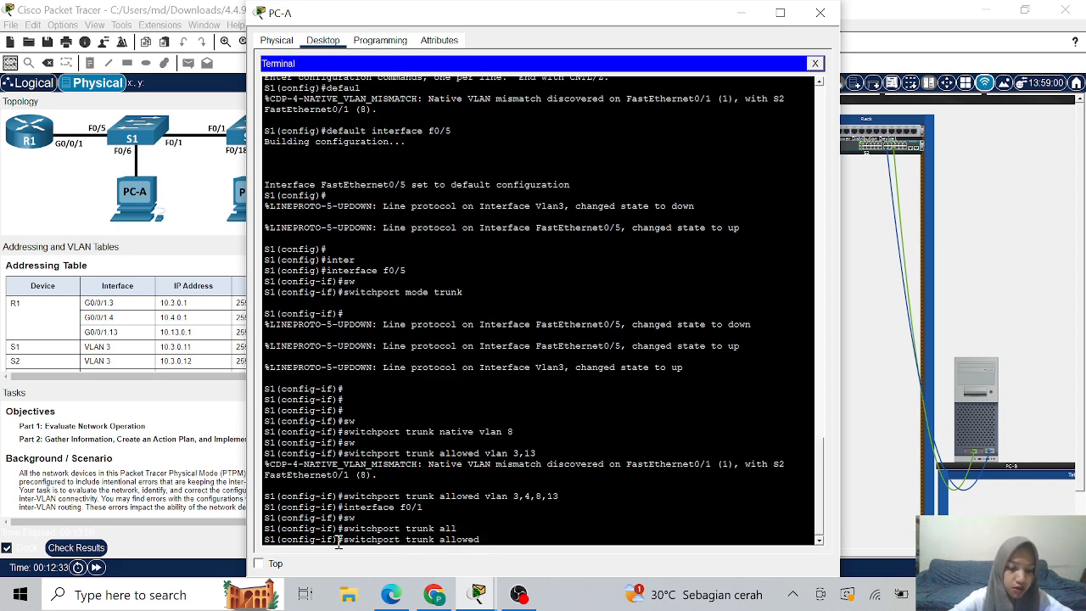
{"action": "type", "text": "vlan"}
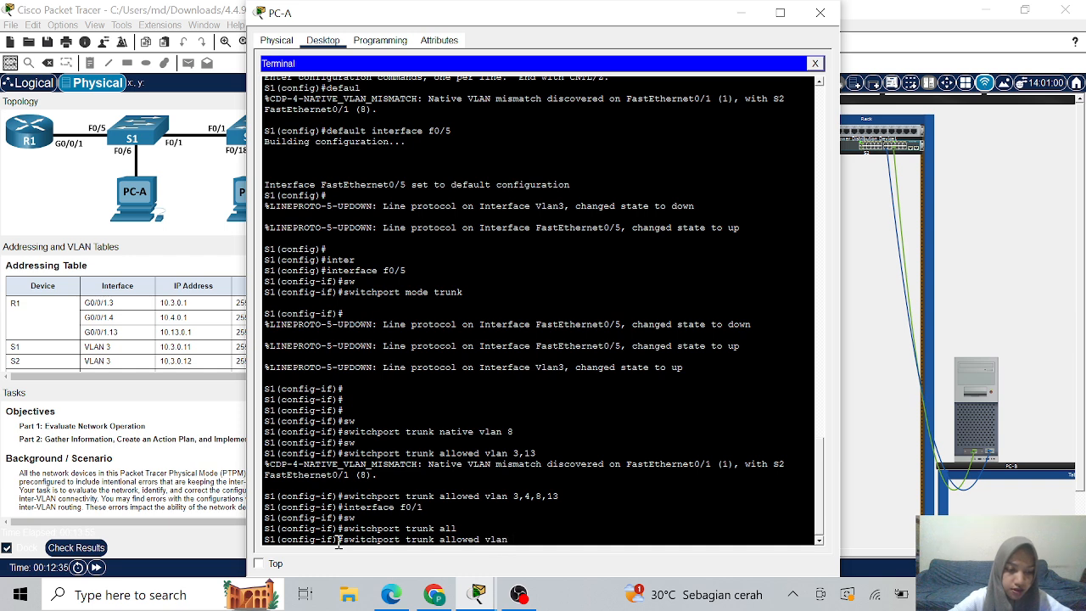
{"action": "type", "text": " 3"}
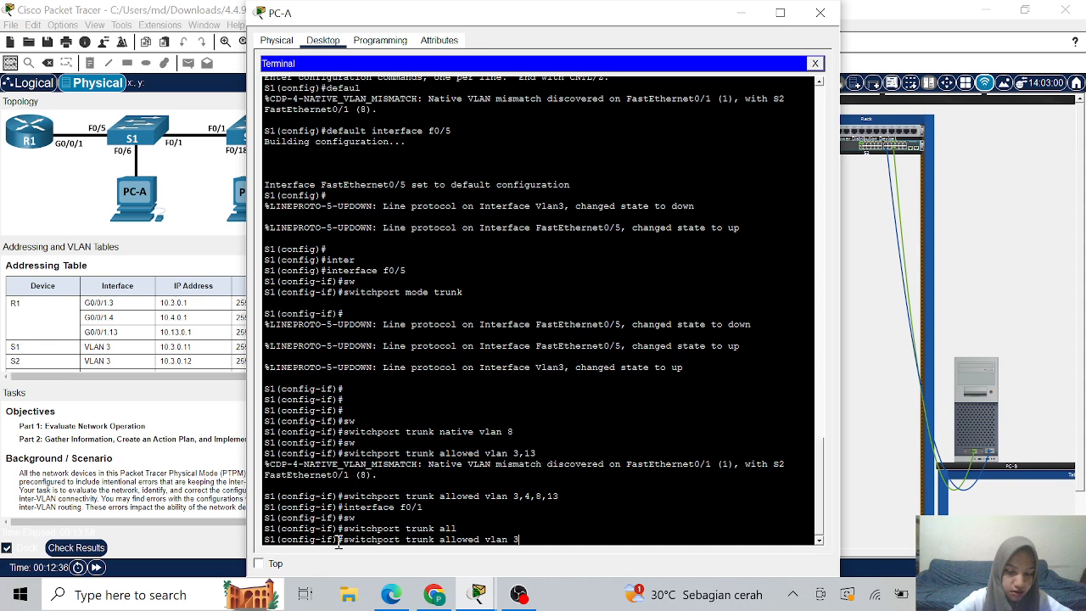
{"action": "type", "text": ",13"}
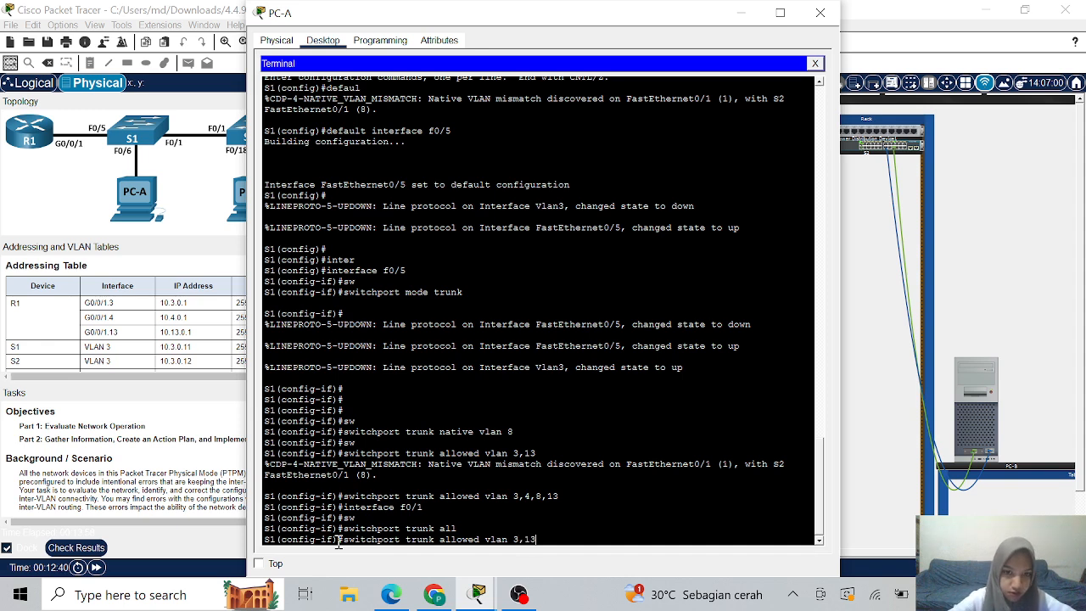
{"action": "key", "text": "Return"}
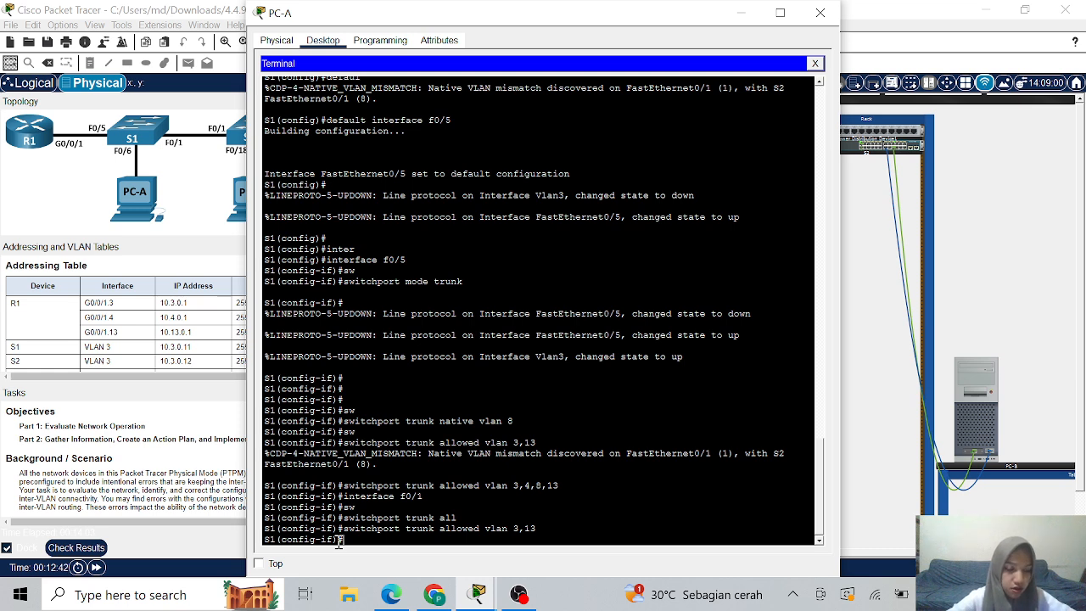
- Set the FastEthernet0/1 trunk's native VLAN to 8, then enter VLAN 13 configuration
{"action": "type", "text": "sw"}
{"action": "key", "text": "Tab"}
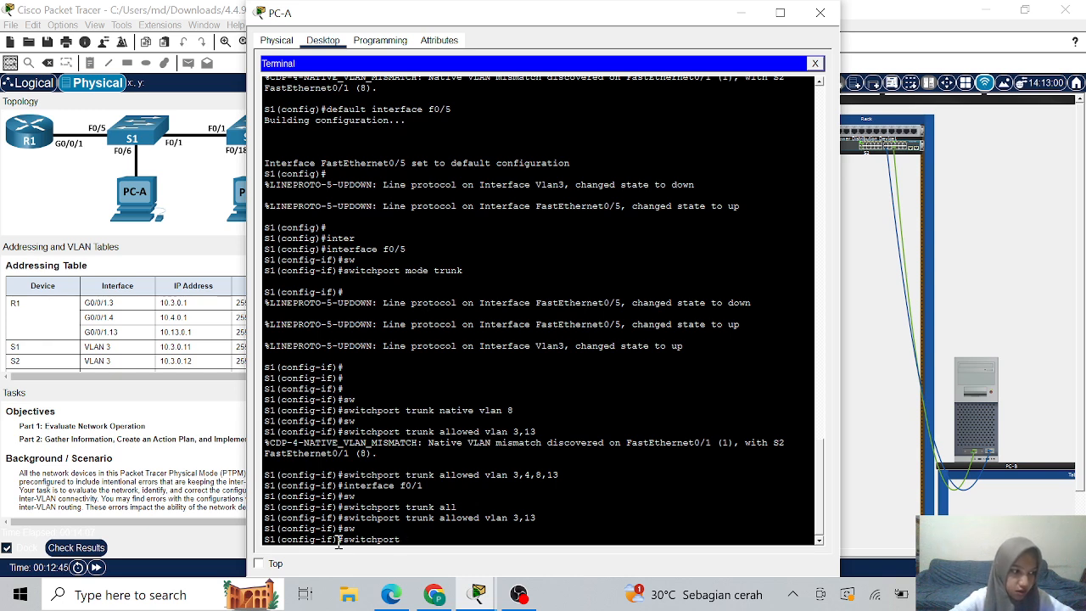
{"action": "type", "text": "tru"}
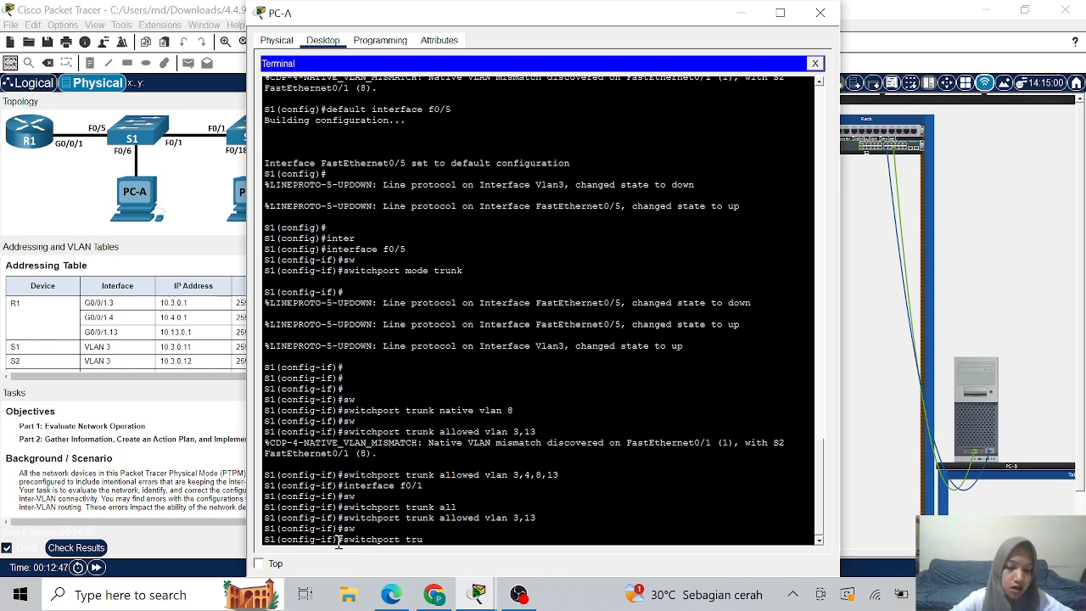
{"action": "type", "text": "nk"}
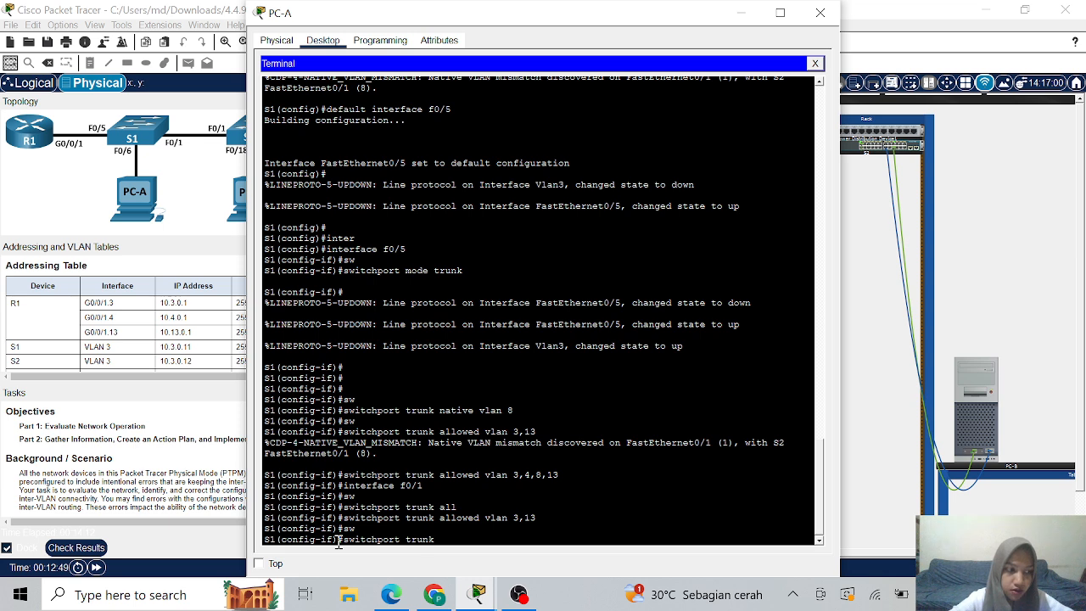
{"action": "type", "text": " native"}
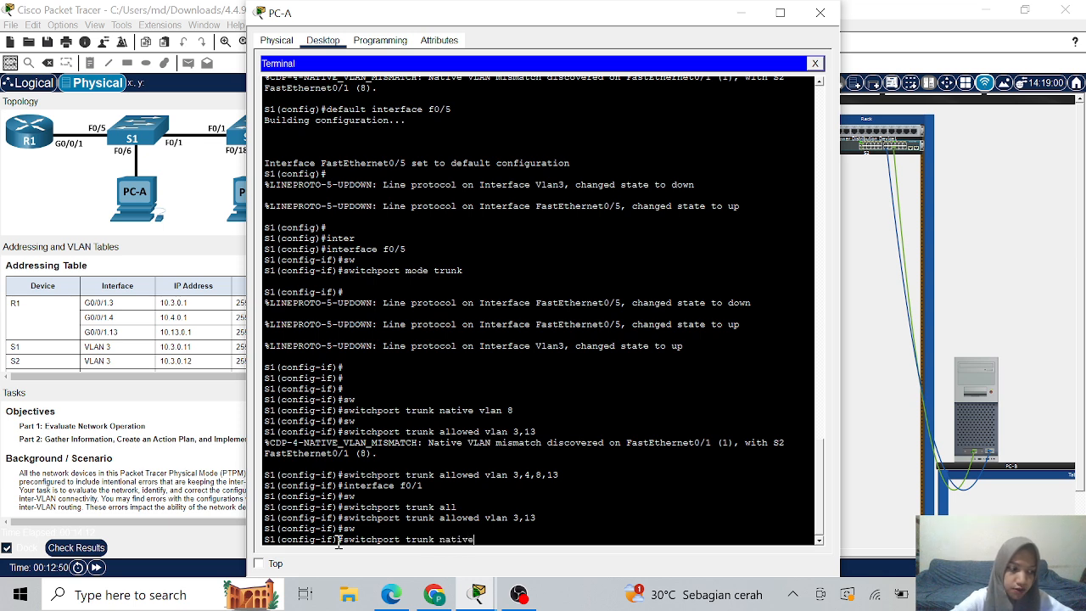
{"action": "type", "text": " vlan "}
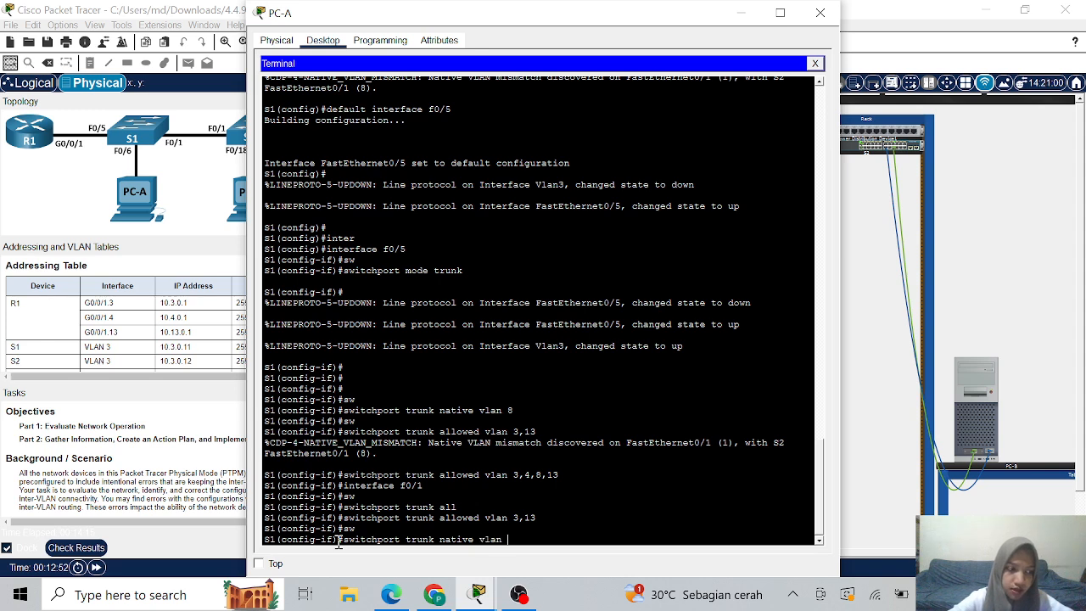
{"action": "type", "text": "8"}
{"action": "key", "text": "Return"}
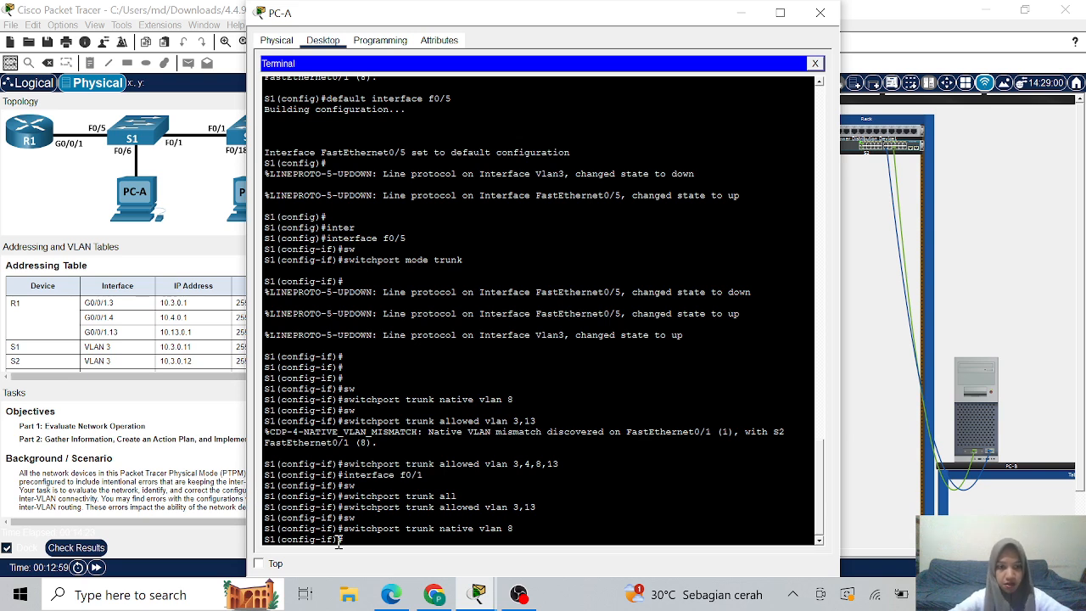
{"action": "type", "text": "vlan 13"}
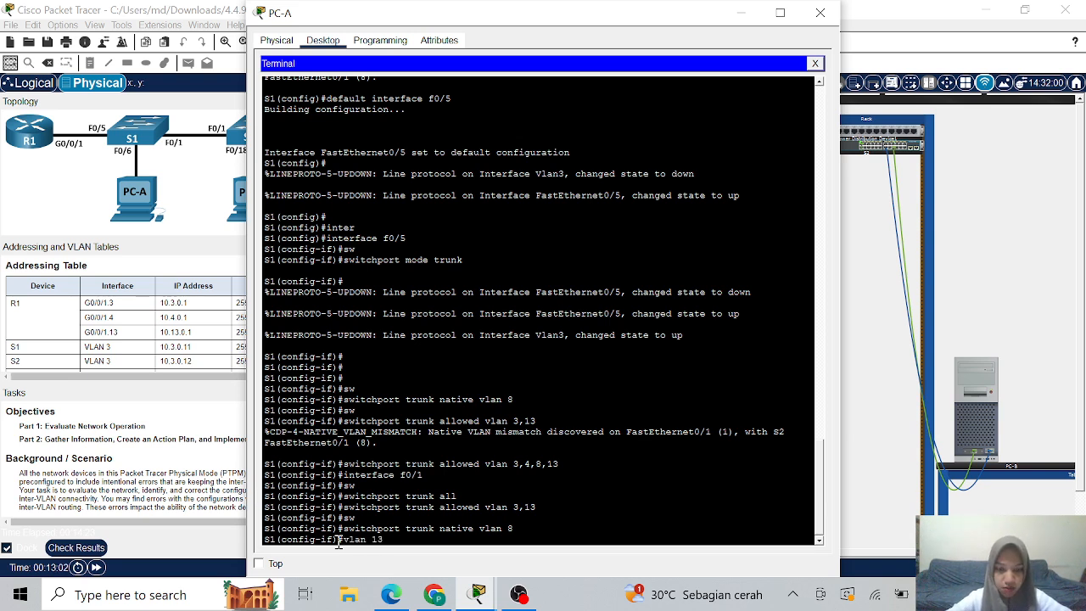
{"action": "key", "text": "Return"}
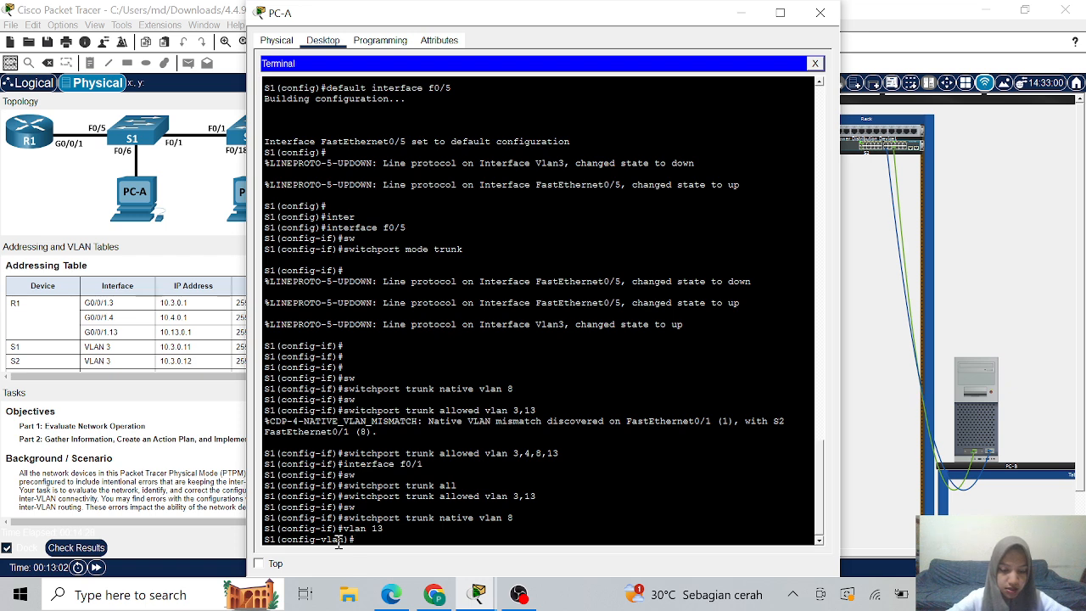
- Name VLAN 13 'Maintenance' per the lab's VLAN table and close the PC-A terminal
{"action": "type", "text": "name"}
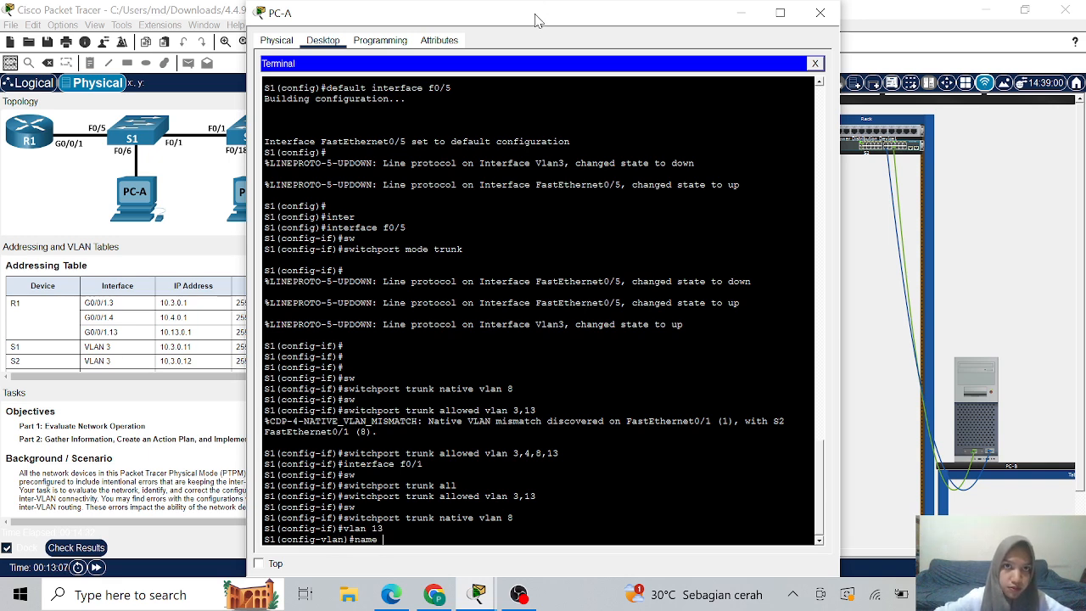
{"action": "left_click_drag", "start_coordinate": [542, 17], "coordinate": [685, 20]}
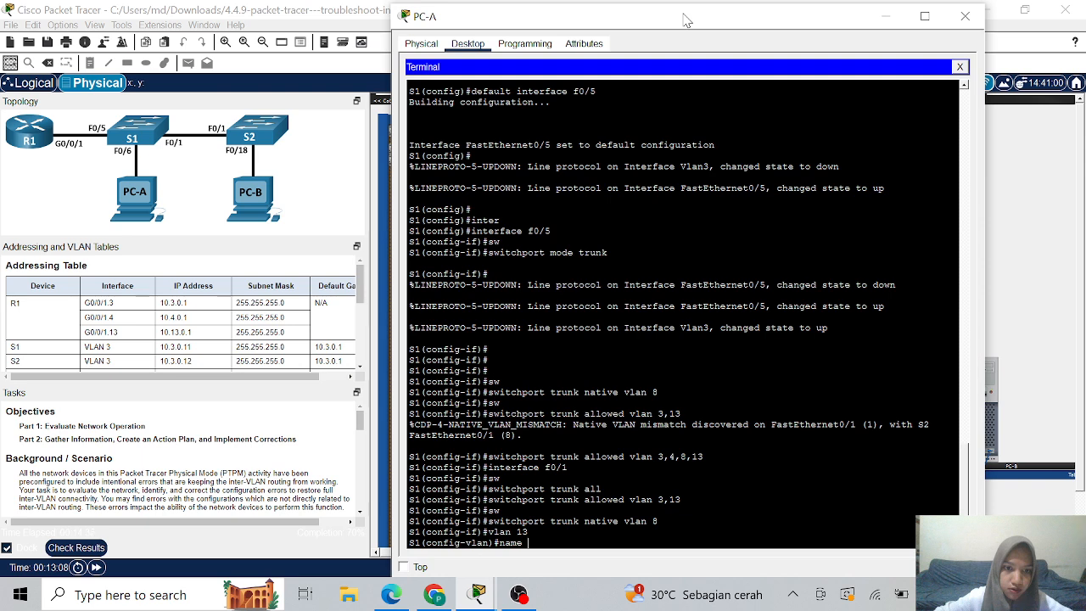
{"action": "scroll", "coordinate": [262, 332], "scroll_direction": "down", "scroll_amount": 3}
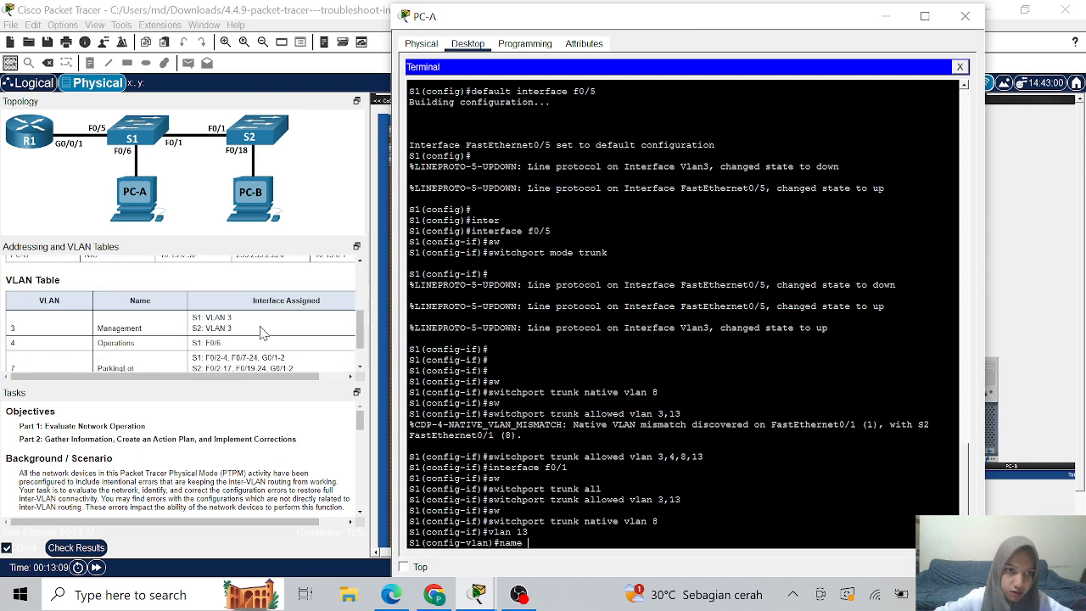
{"action": "scroll", "coordinate": [261, 331], "scroll_direction": "down", "scroll_amount": 1}
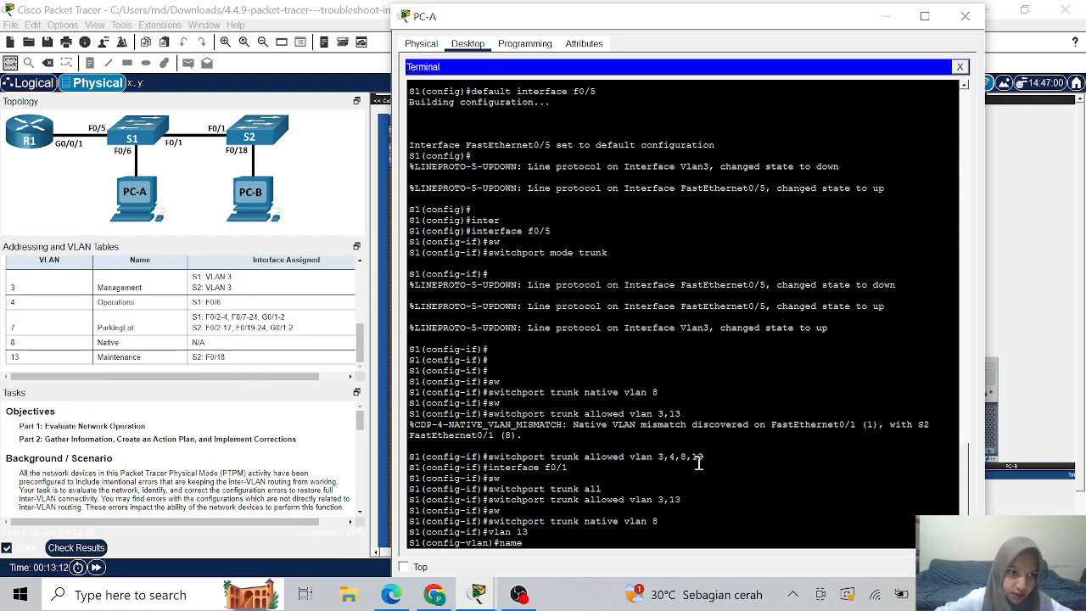
{"action": "type", "text": "Main"}
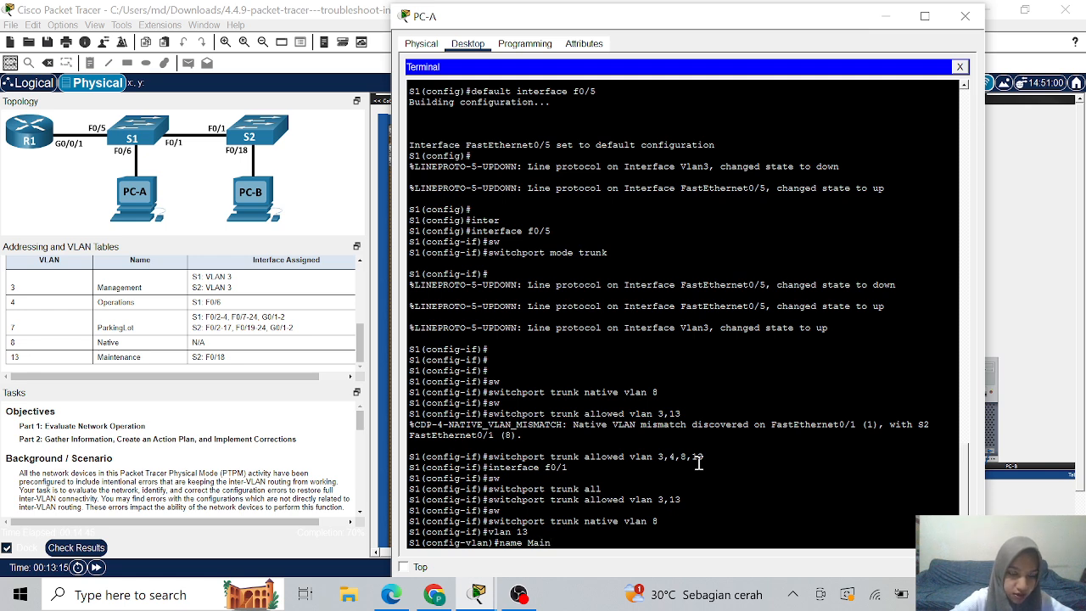
{"action": "type", "text": "tenance"}
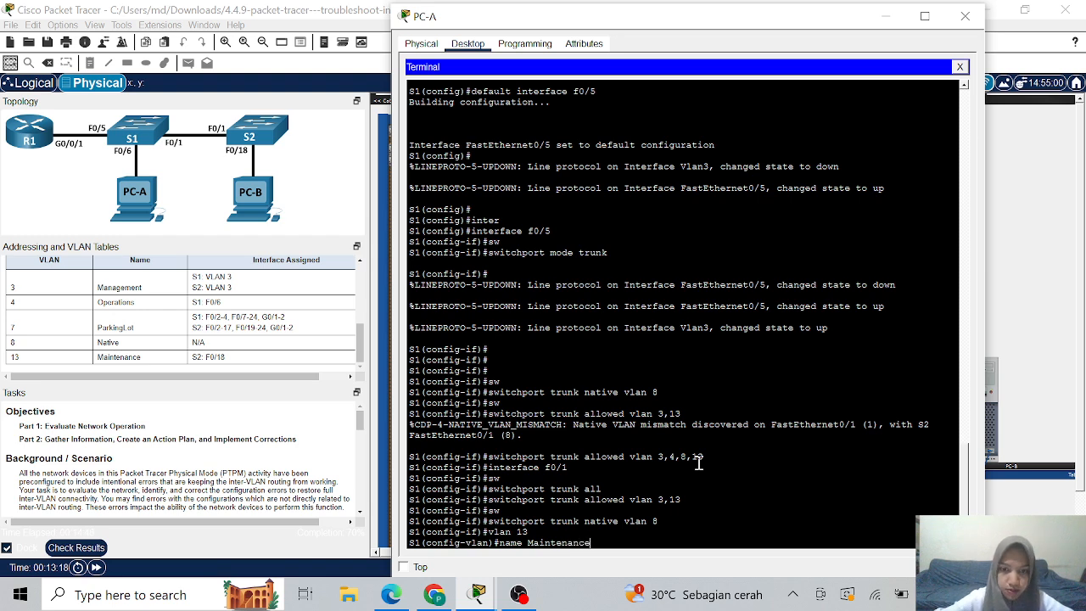
{"action": "key", "text": "Return"}
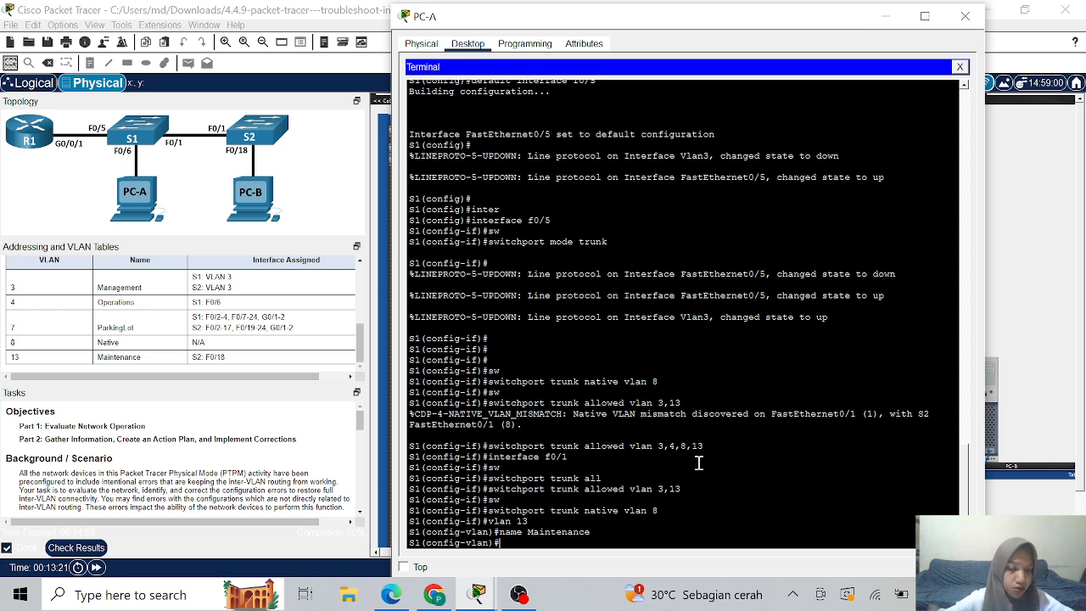
{"action": "left_click", "coordinate": [887, 16]}
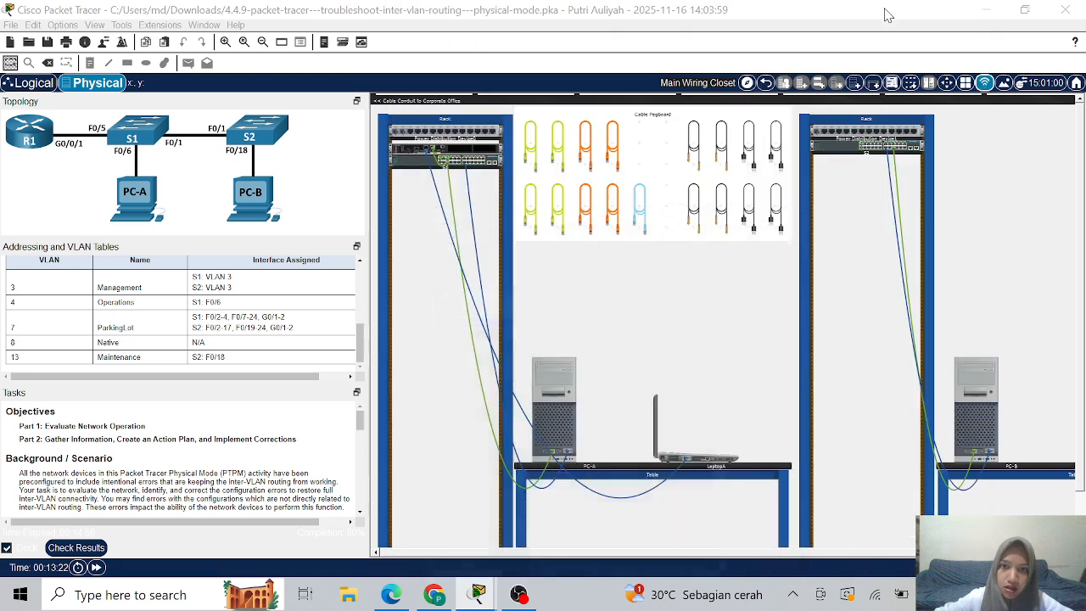
- Check the activity results: 8/10, with S2's FastEthernet0/1 trunk VLANs 13 and 3-4 incorrect
{"action": "left_click", "coordinate": [95, 549]}
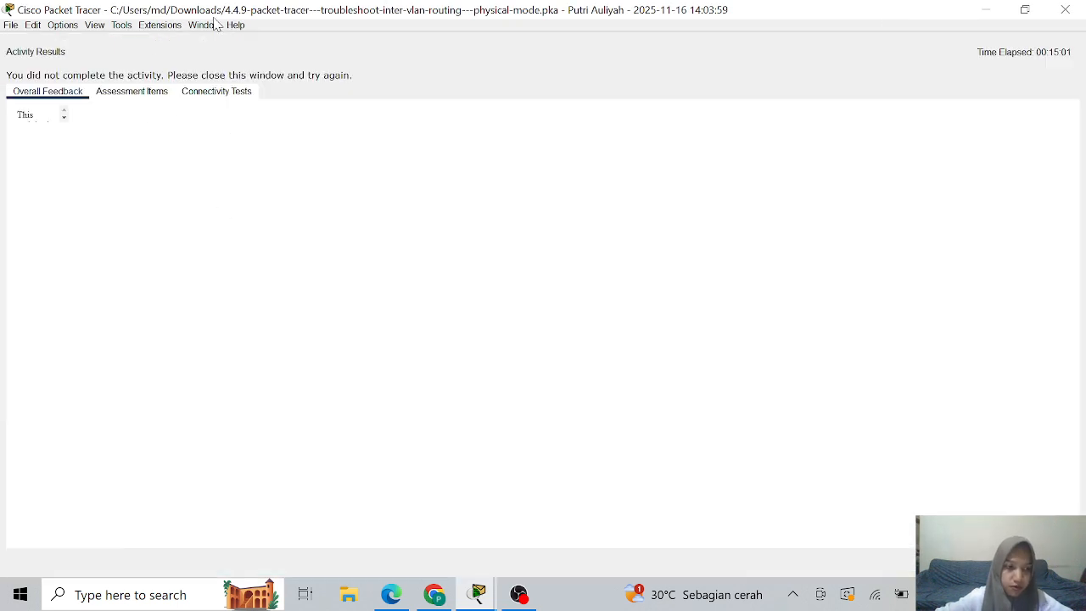
{"action": "left_click", "coordinate": [132, 94]}
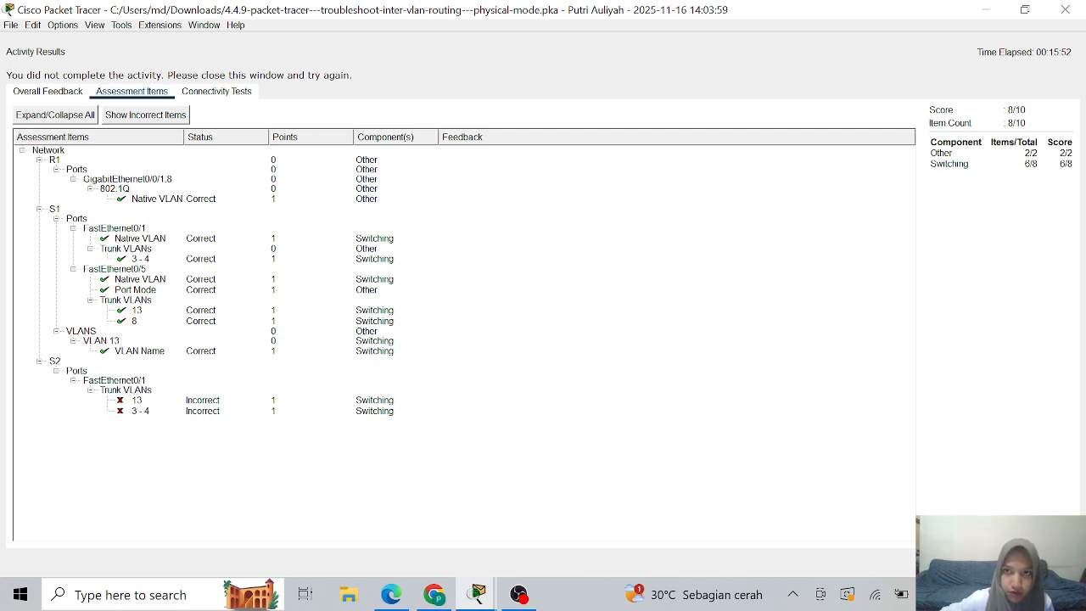
{"action": "left_click", "coordinate": [1050, 561]}
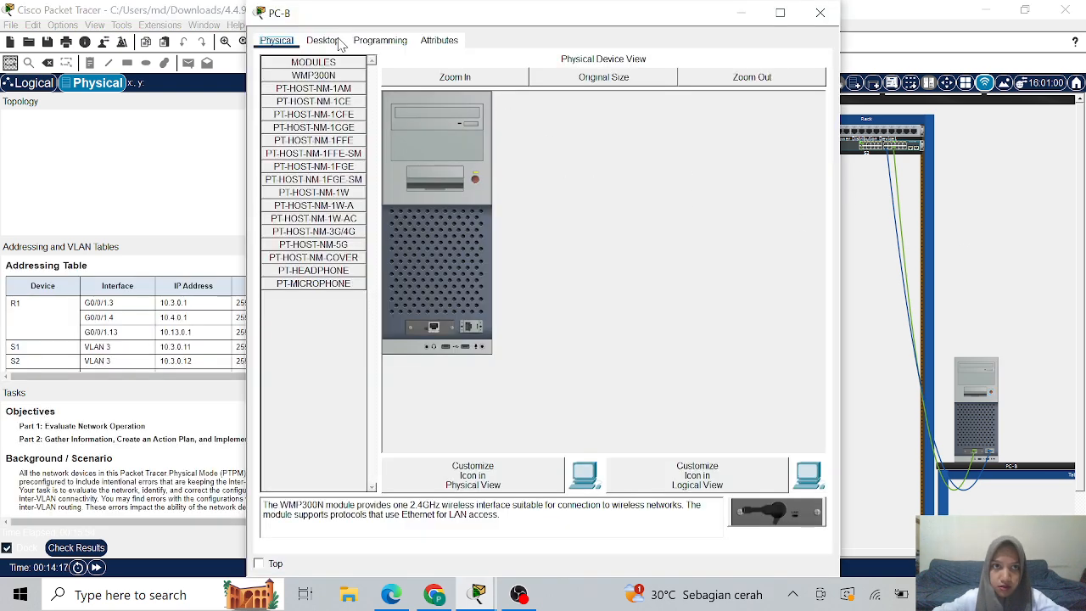
- Open PC-B's Terminal and log in to S2 up to privileged EXEC mode
{"action": "left_click", "coordinate": [323, 41]}
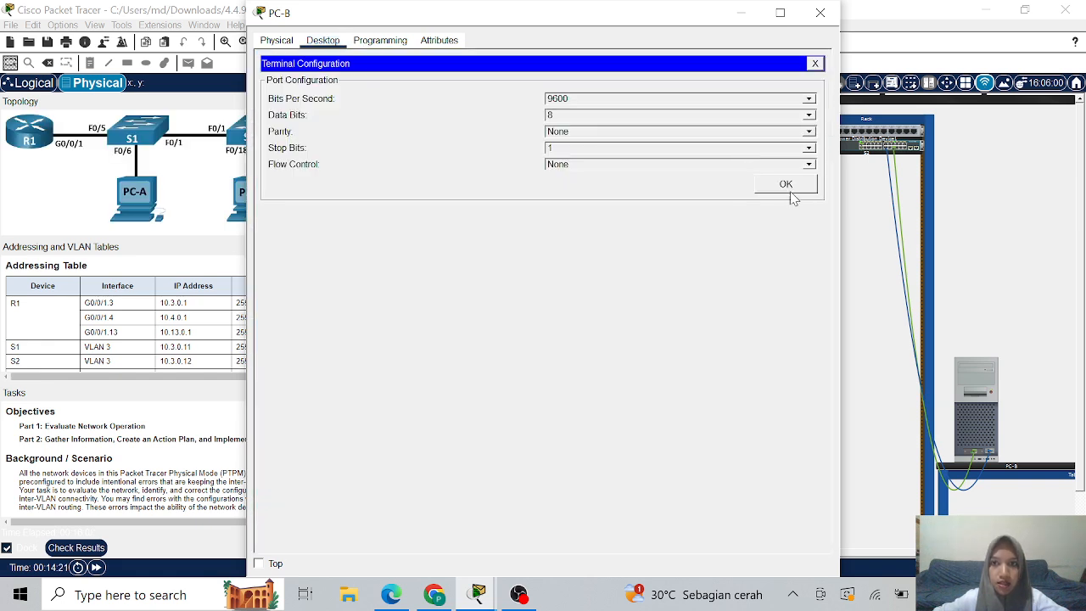
{"action": "left_click", "coordinate": [786, 185]}
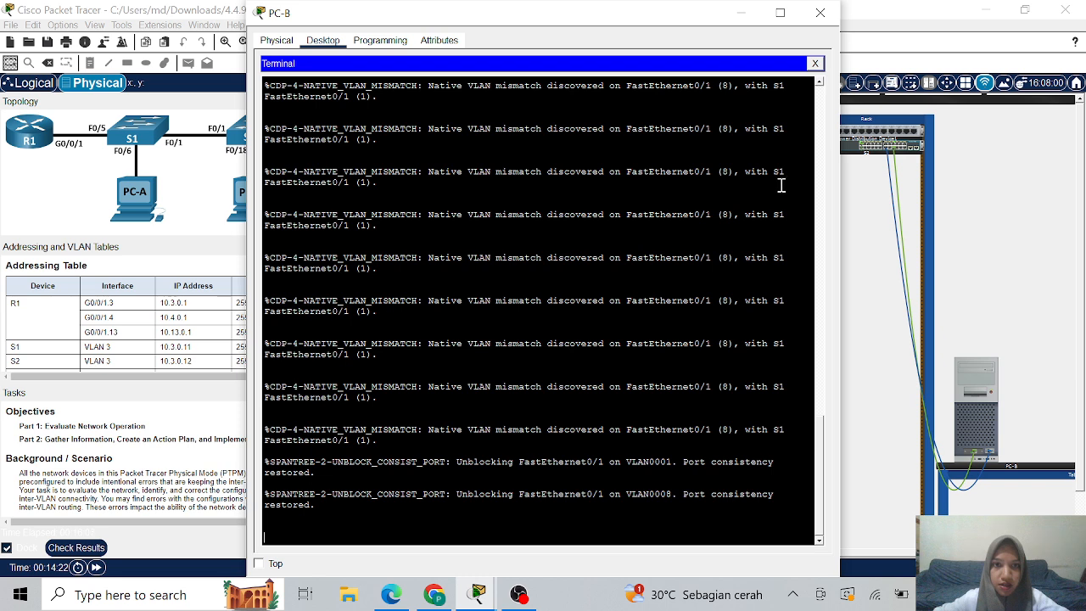
{"action": "key", "text": "Return"}
{"action": "key", "text": "Return"}
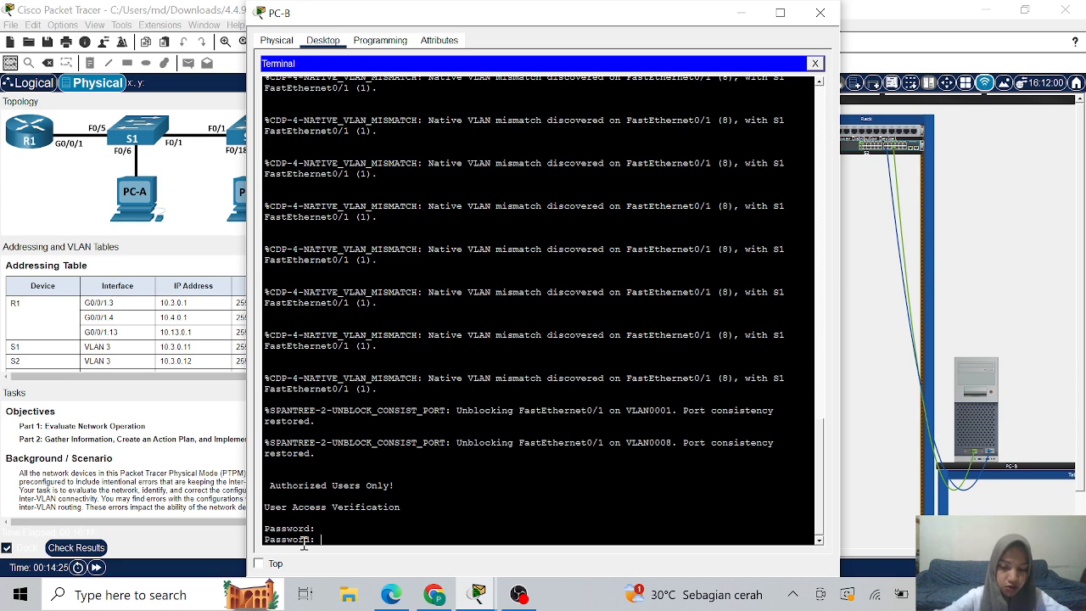
{"action": "key", "text": "Return"}
{"action": "type", "text": "ena"}
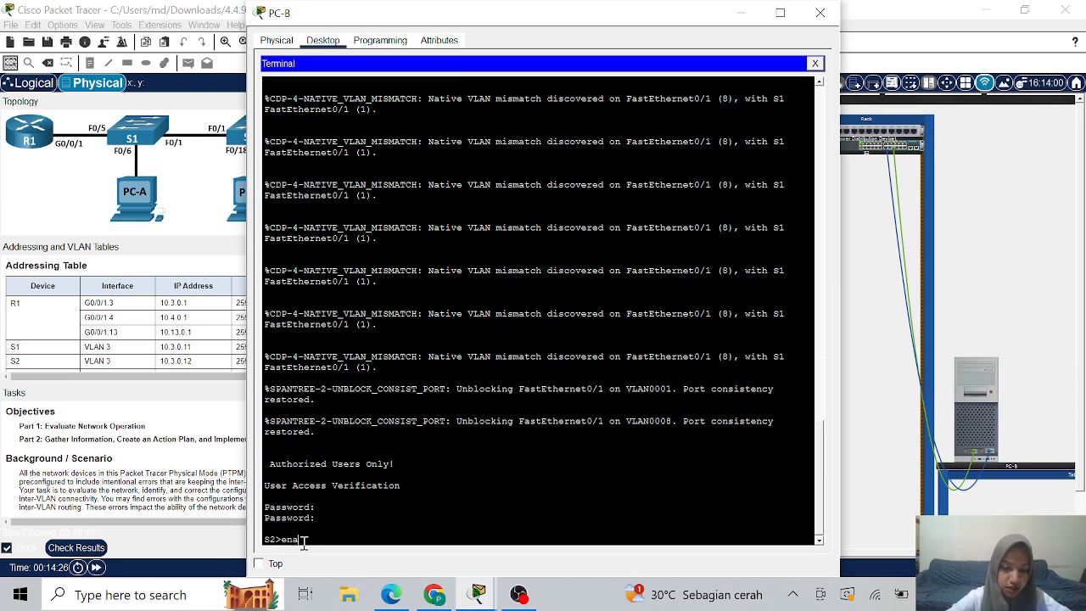
{"action": "type", "text": "ble"}
{"action": "key", "text": "Return"}
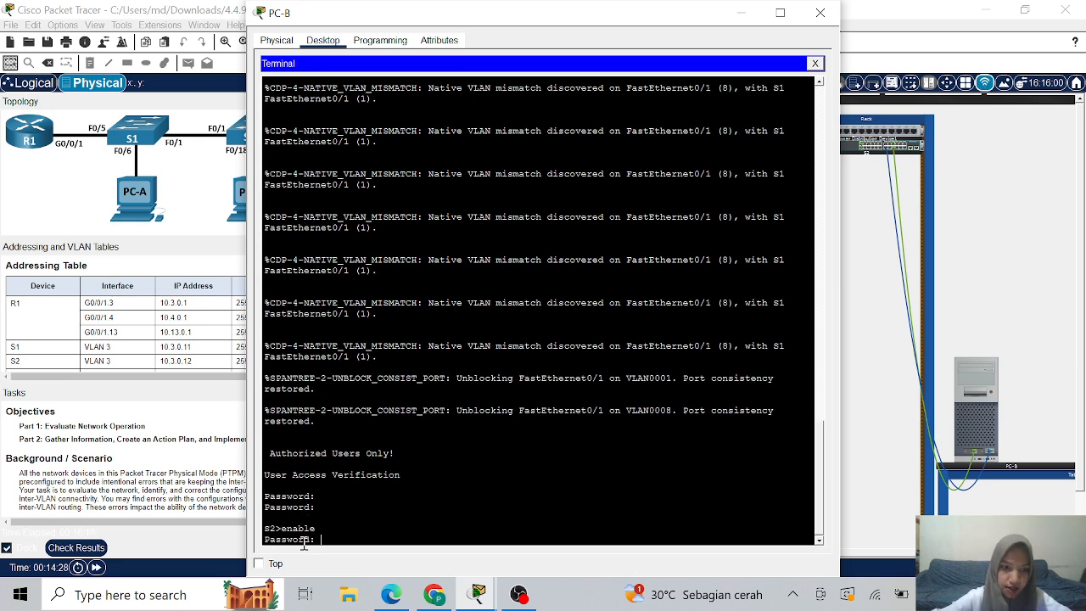
{"action": "key", "text": "Return"}
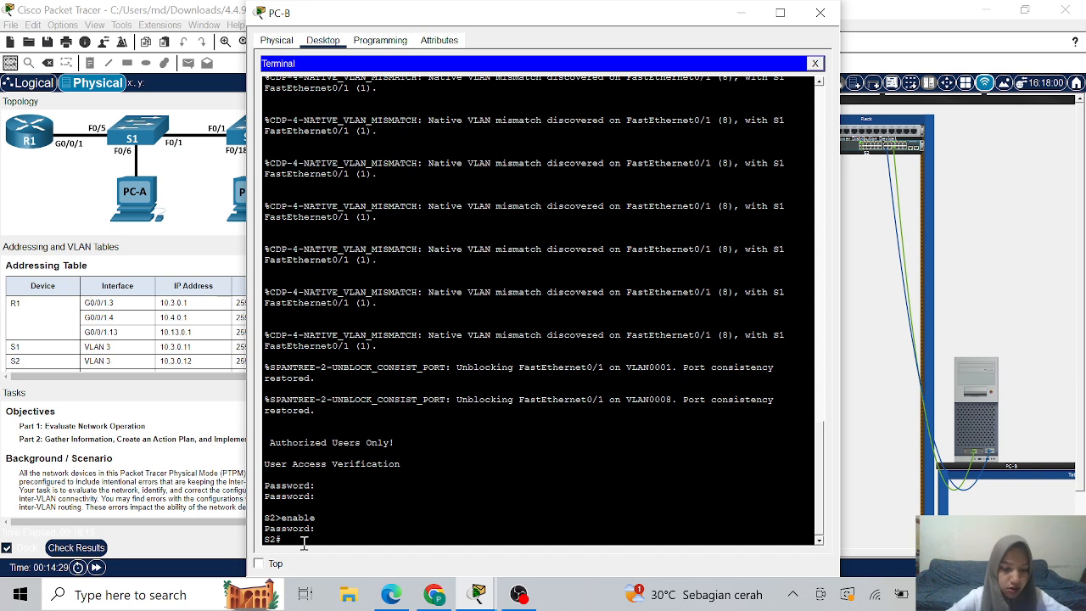
- Enter global configuration mode on S2 with 'configure terminal'
{"action": "type", "text": "config"}
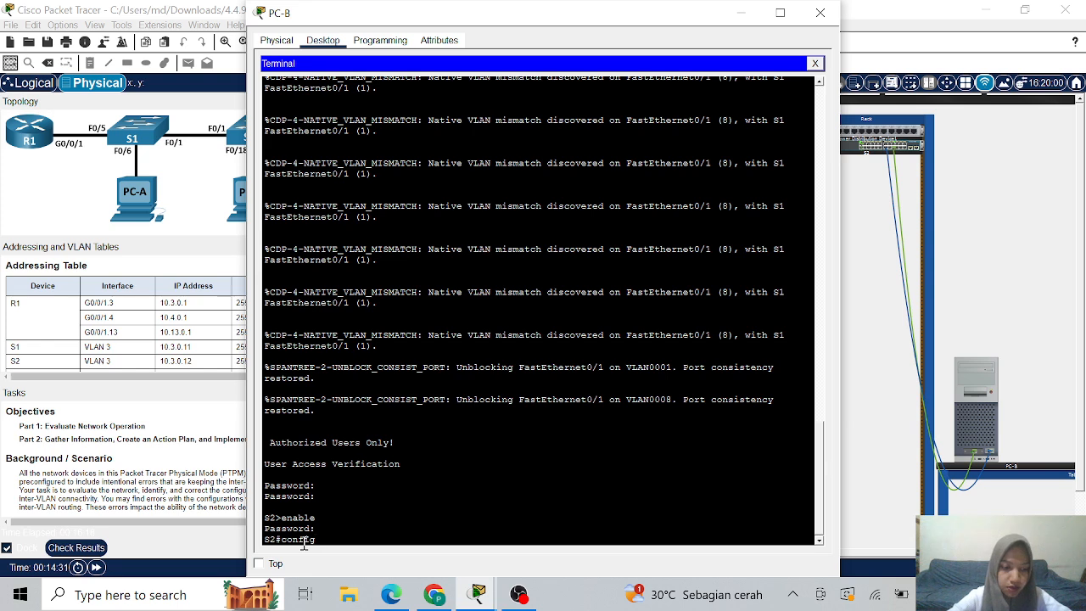
{"action": "key", "text": "Tab"}
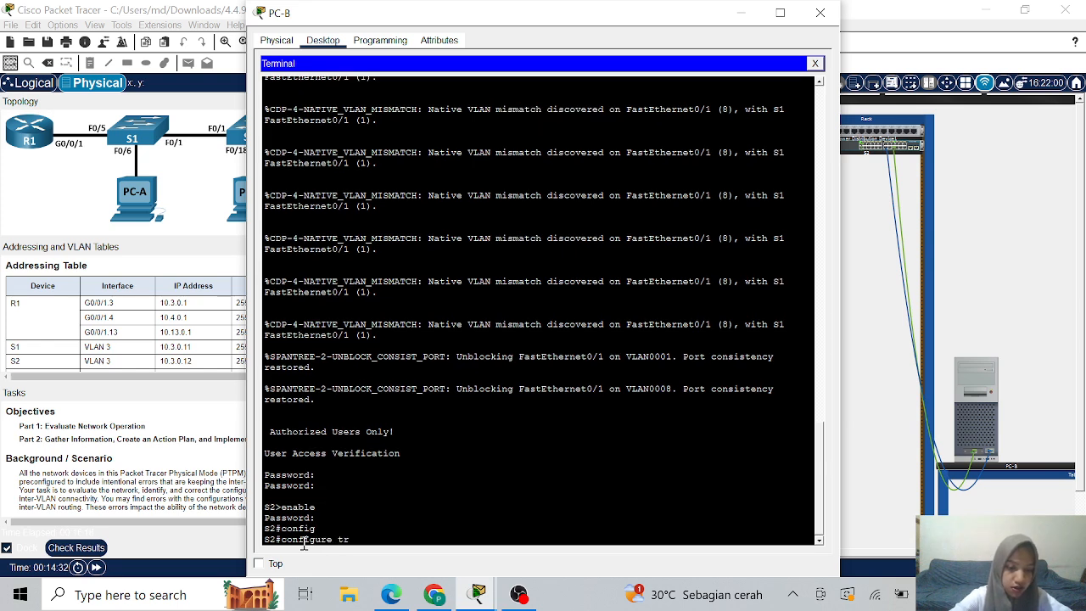
{"action": "type", "text": "tr"}
{"action": "key", "text": "Tab"}
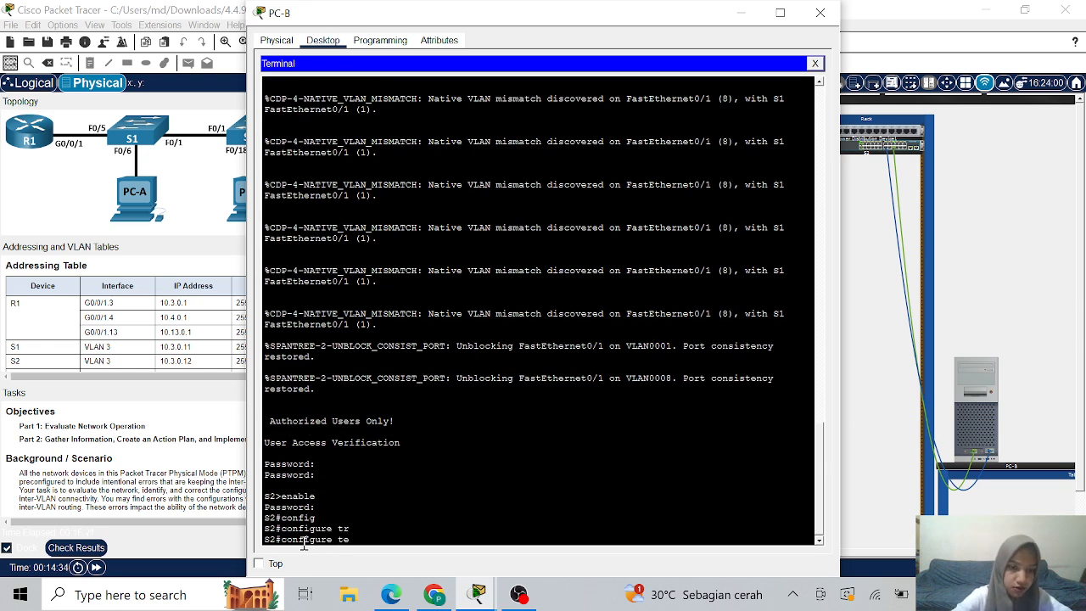
{"action": "key", "text": "Tab"}
{"action": "key", "text": "Return"}
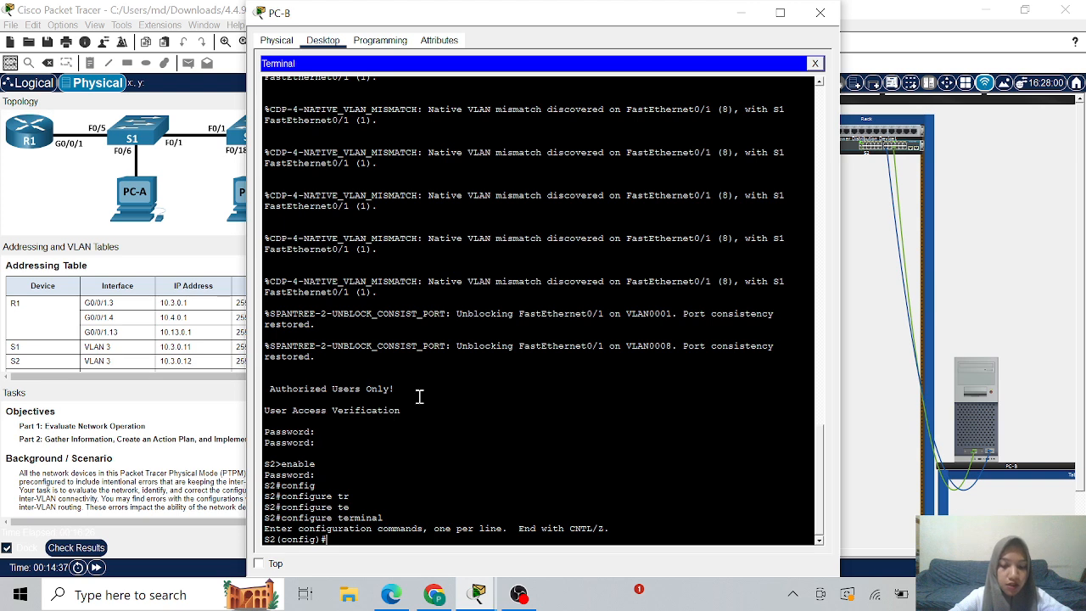
- On S2's FastEthernet0/1, restrict the trunk's allowed VLANs to 3 and 13
{"action": "type", "text": "inter"}
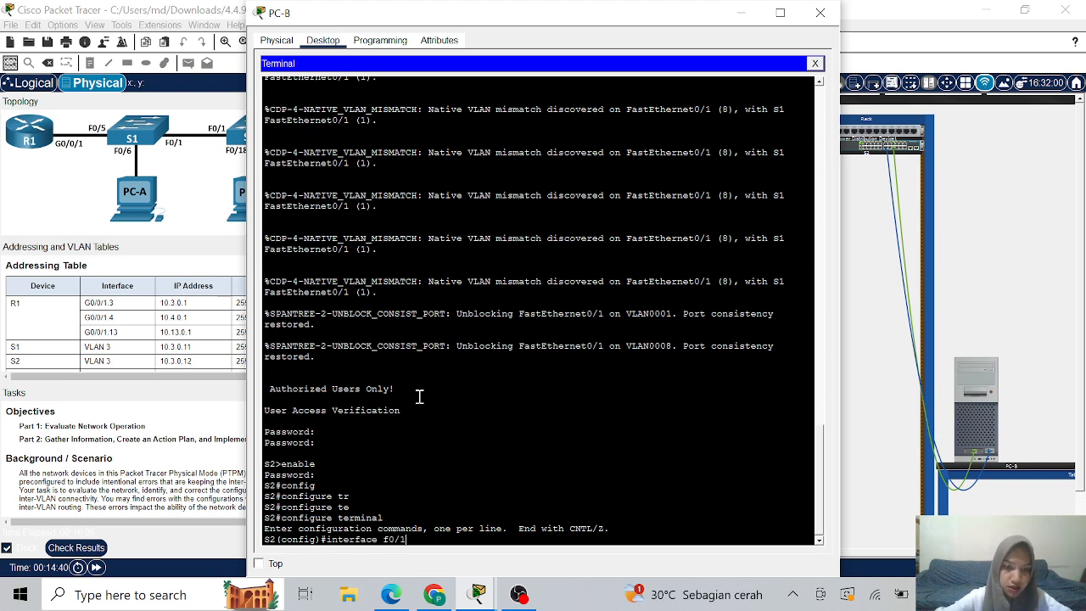
{"action": "type", "text": "face f0/1"}
{"action": "key", "text": "Return"}
{"action": "type", "text": "s"}
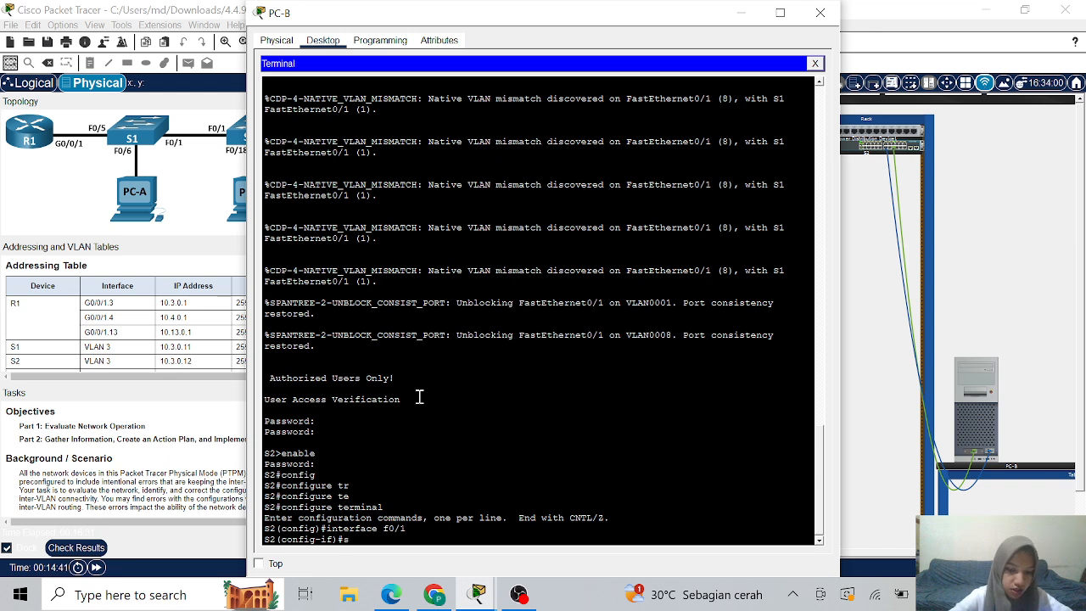
{"action": "type", "text": "wit"}
{"action": "key", "text": "Tab"}
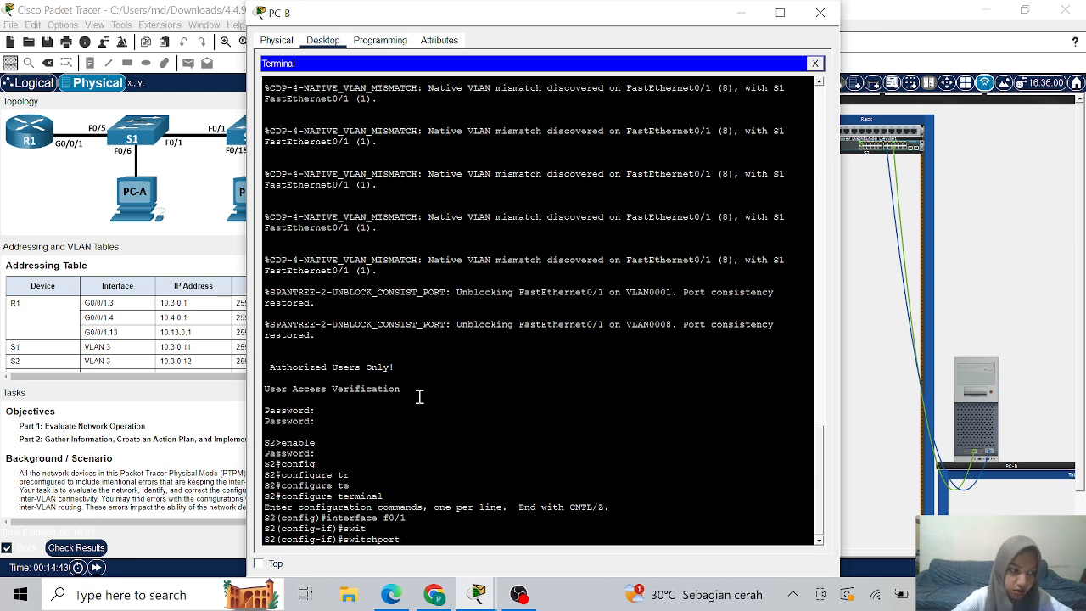
{"action": "type", "text": "tr"}
{"action": "key", "text": "Tab"}
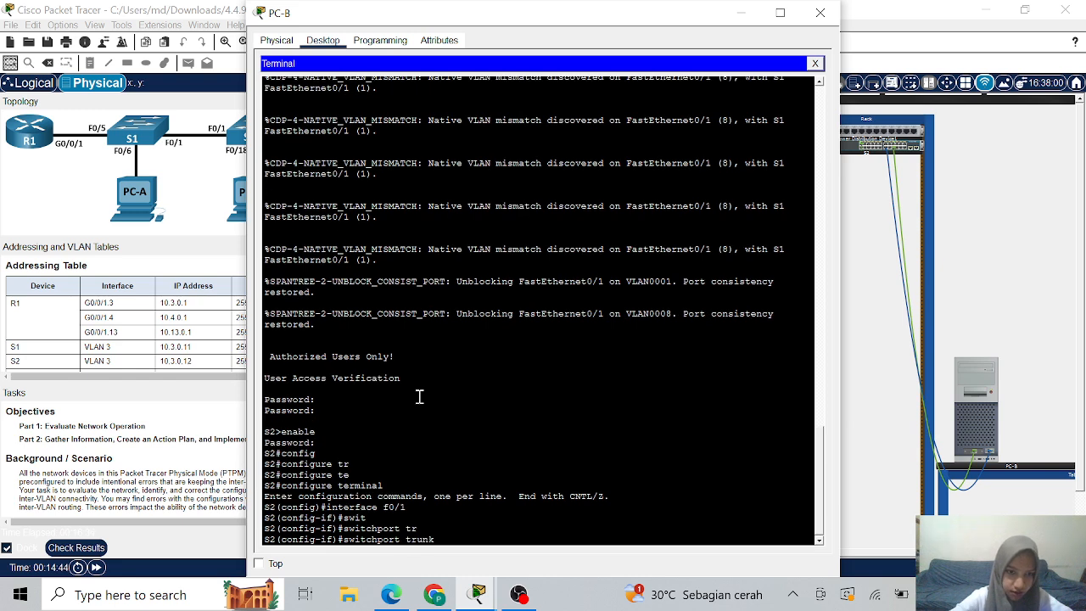
{"action": "type", "text": "all"}
{"action": "key", "text": "Tab"}
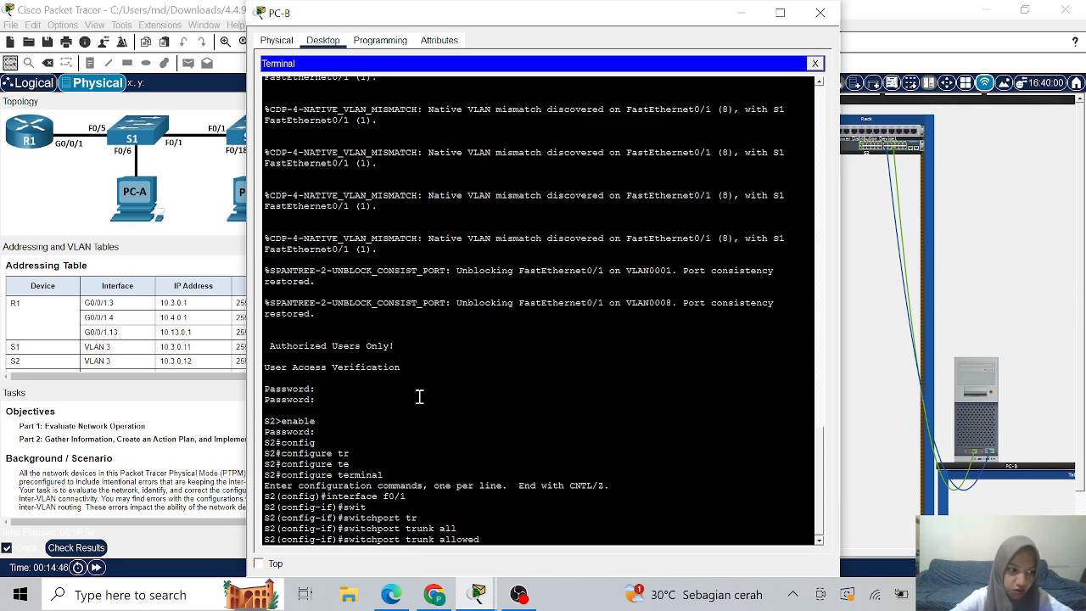
{"action": "type", "text": "vl"}
{"action": "key", "text": "Tab"}
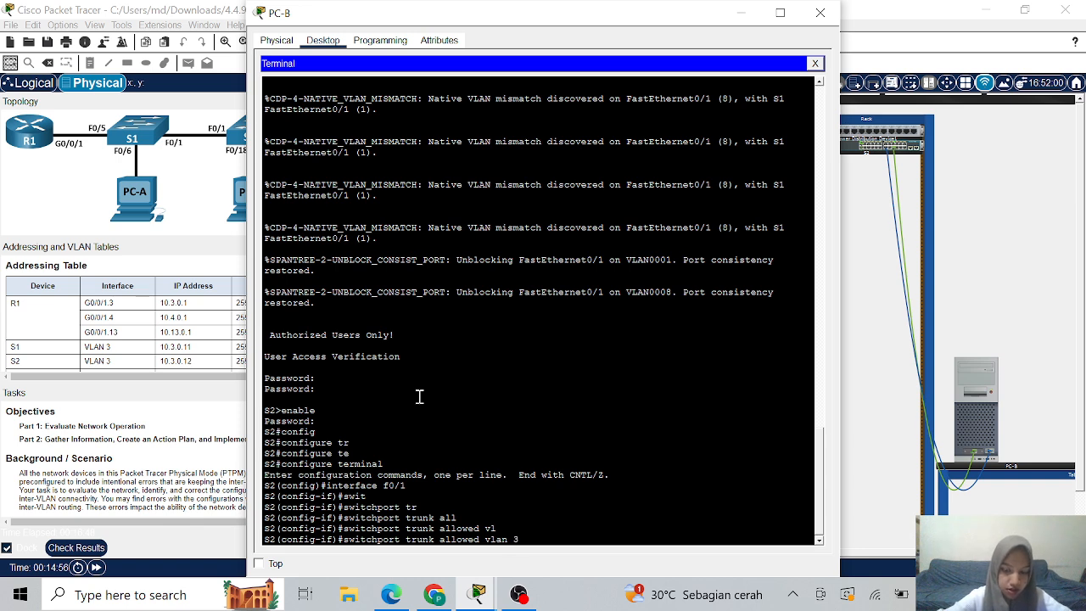
{"action": "type", "text": "3"}
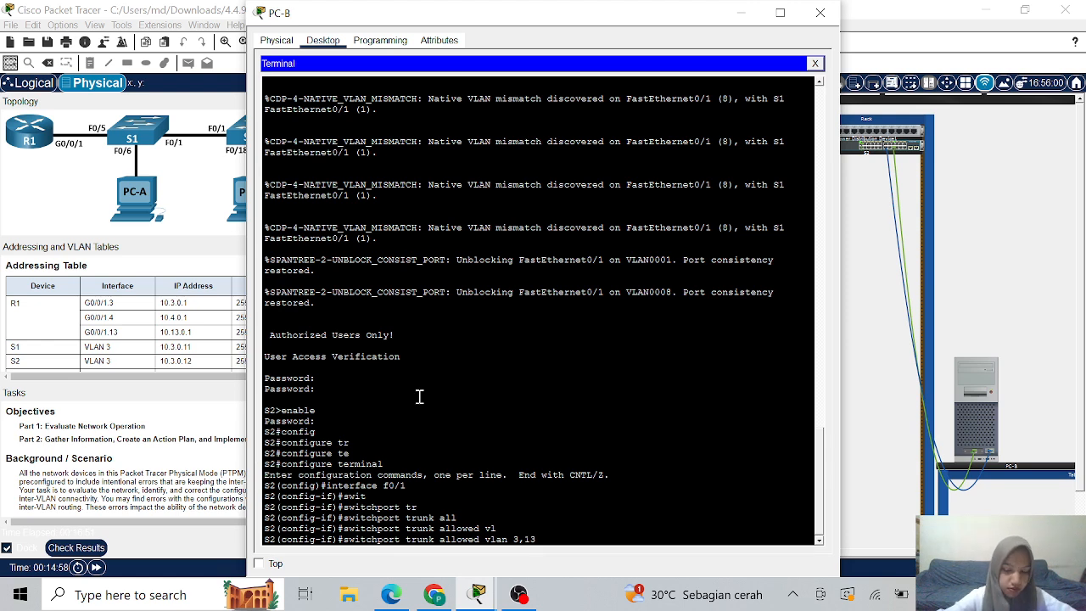
{"action": "key", "text": "Return"}
- Exit interface configuration and close the PC-B window
{"action": "type", "text": "exit"}
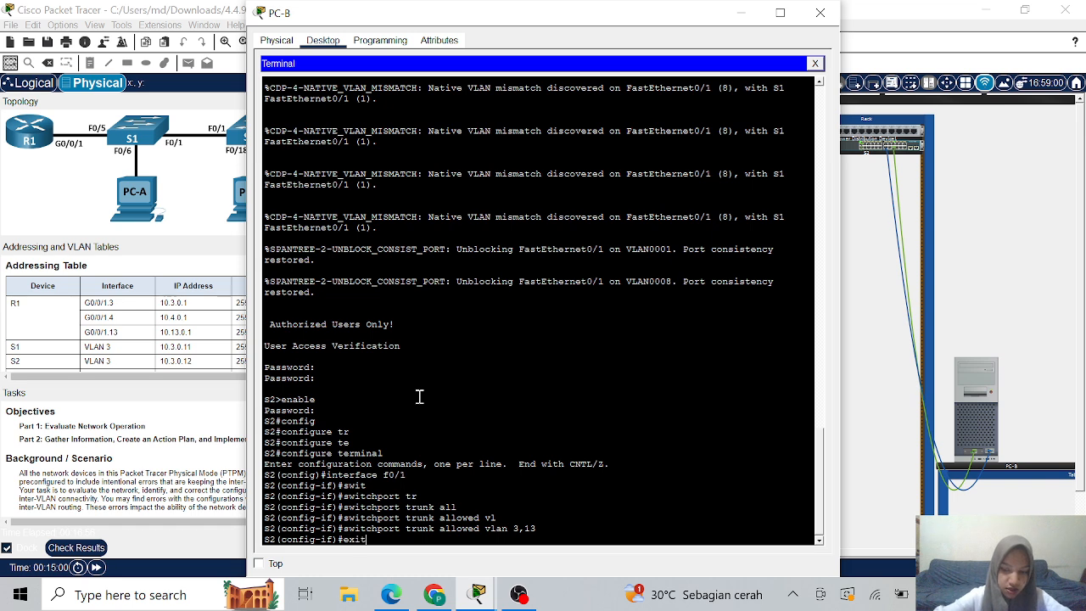
{"action": "key", "text": "Return"}
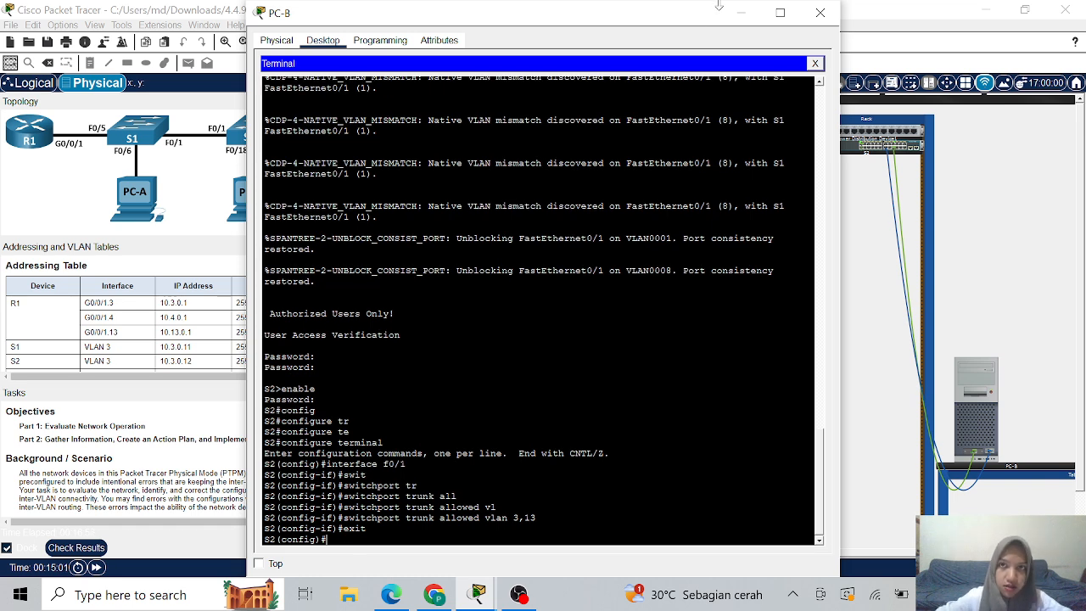
{"action": "left_click", "coordinate": [745, 14]}
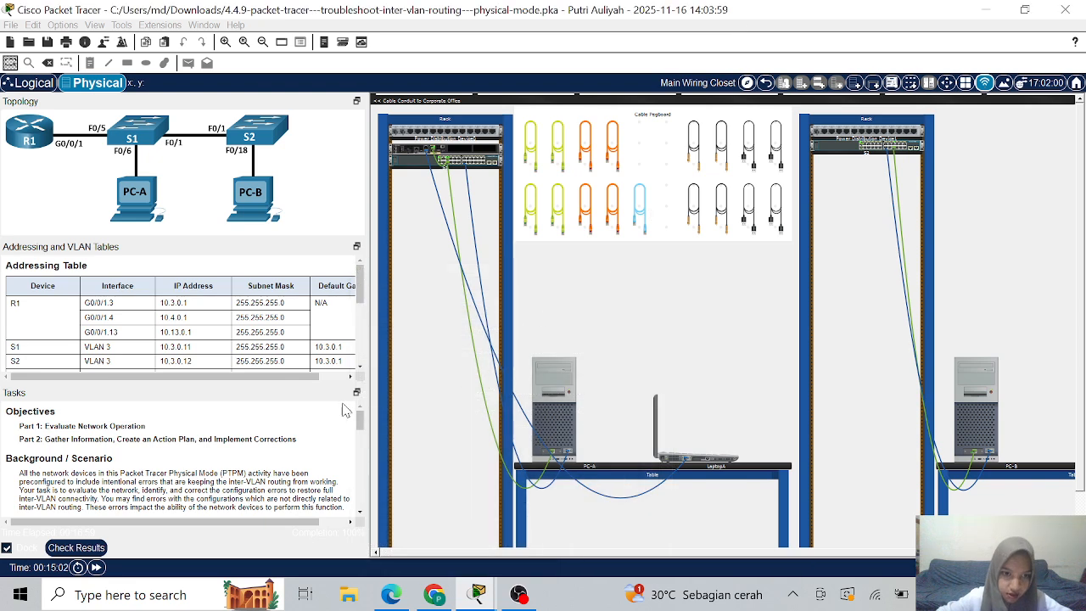
{"action": "left_click", "coordinate": [61, 553]}
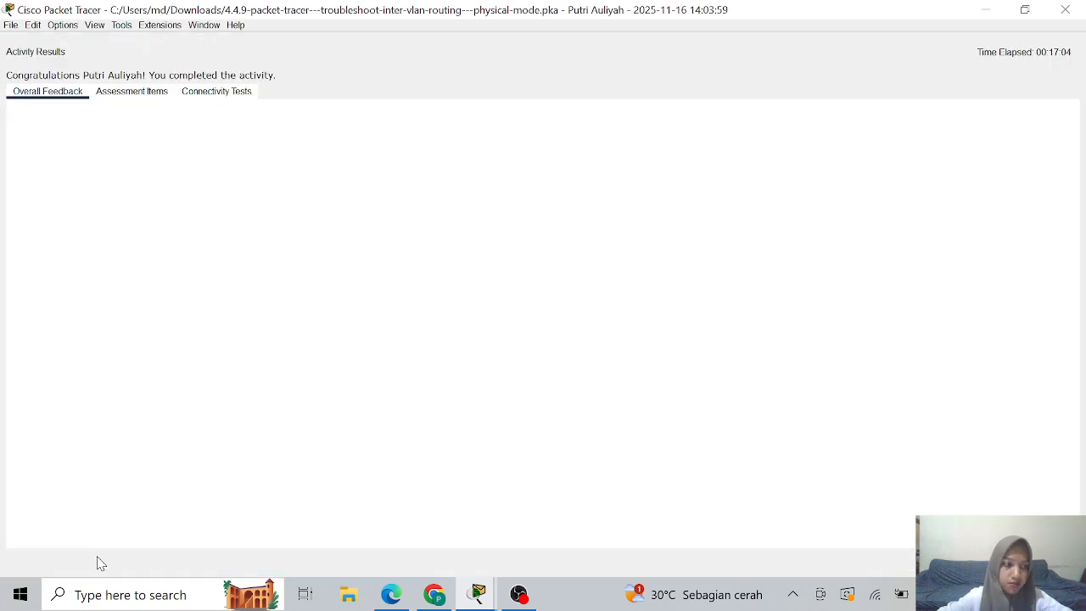
{"action": "left_click", "coordinate": [142, 95]}
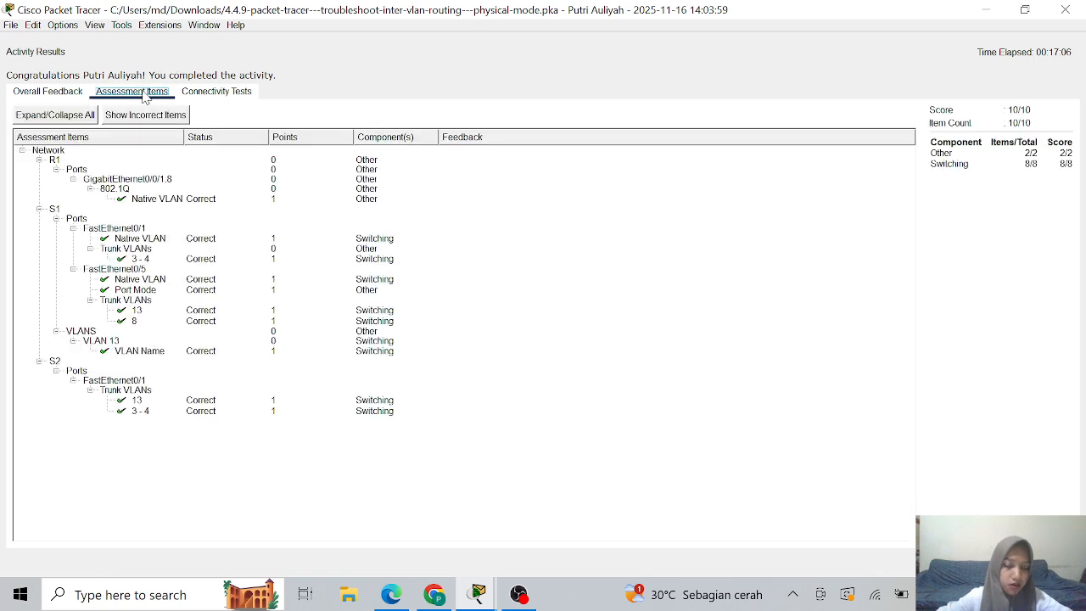